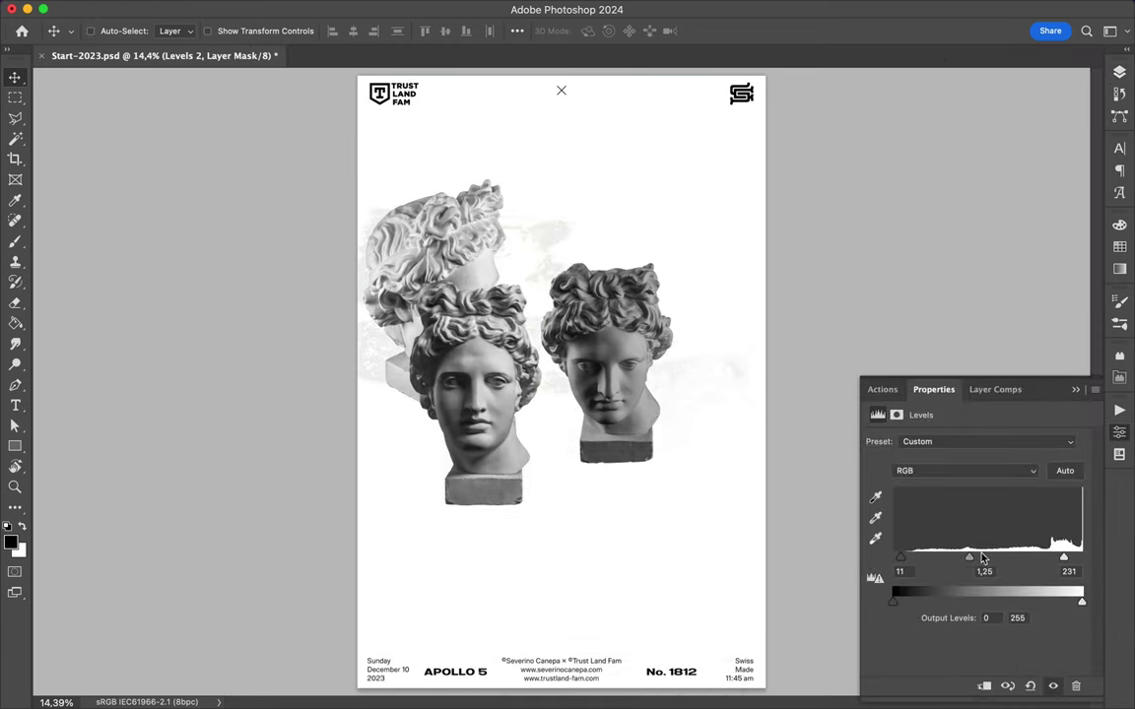
Lower the front bust and clip a duplicated Levels 2 adjustment to it.
{"action": "left_click_drag", "start_coordinate": [469, 373], "coordinate": [497, 457]}
{"action": "left_click", "coordinate": [1119, 72]}
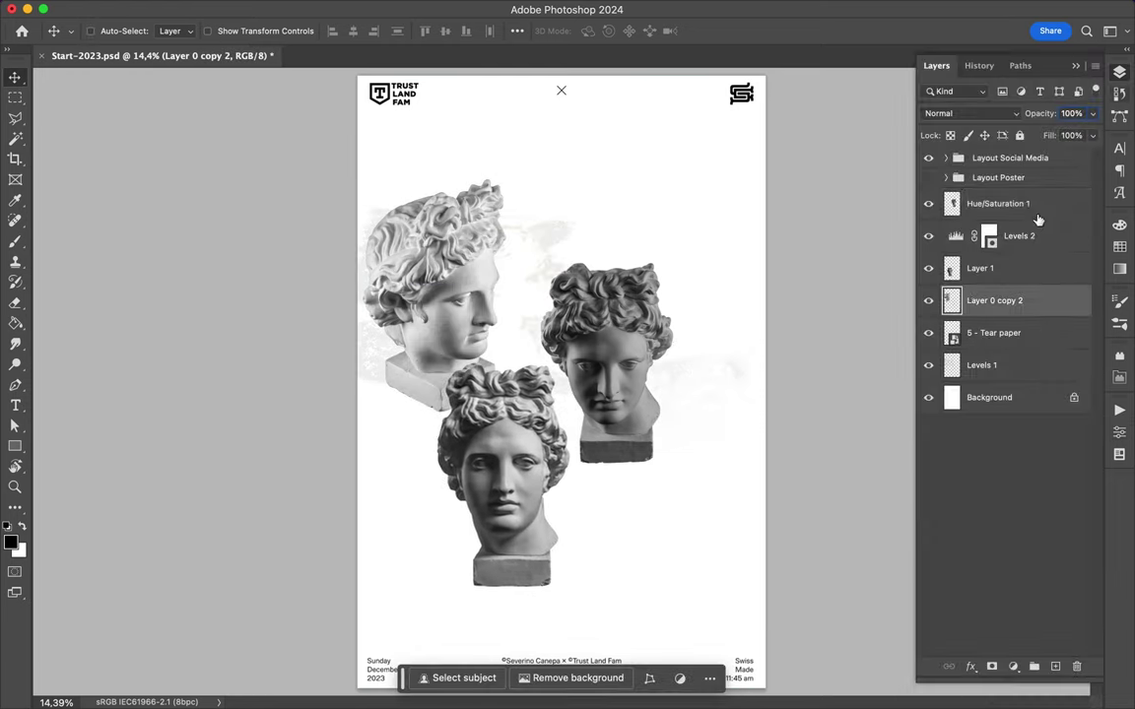
{"action": "left_click_drag", "start_coordinate": [1033, 233], "coordinate": [1030, 203]}
{"action": "left_click", "coordinate": [1119, 431]}
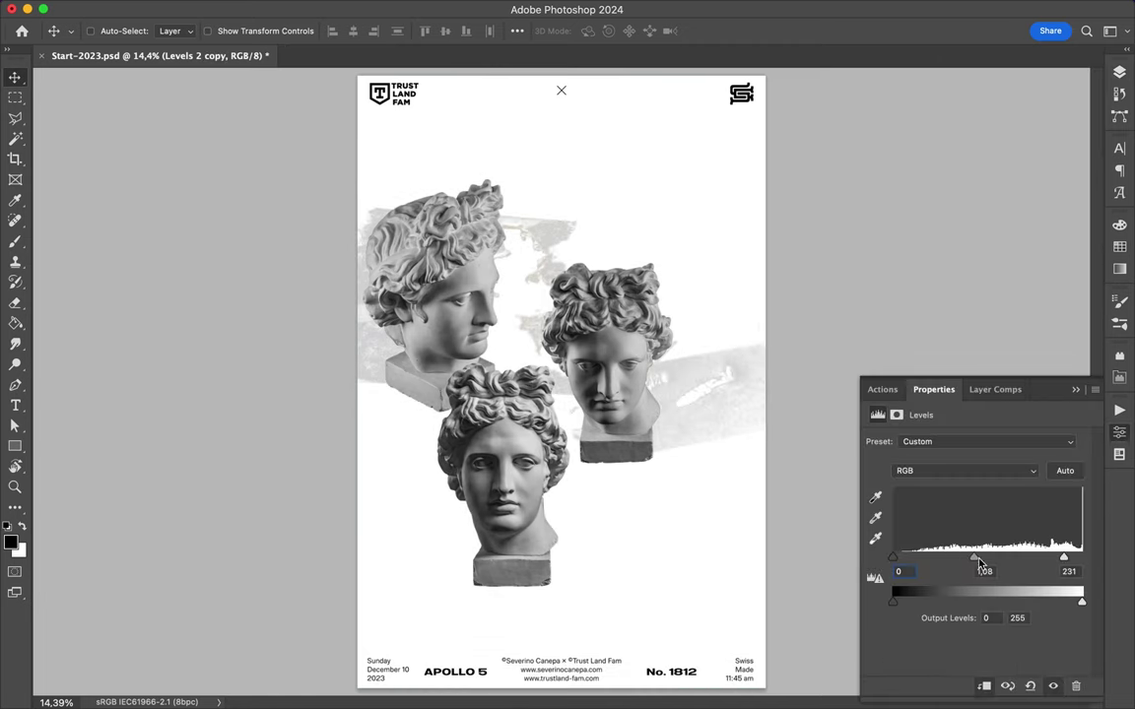
{"action": "left_click", "coordinate": [1119, 72]}
{"action": "left_click", "coordinate": [1059, 203]}
{"action": "left_click_drag", "start_coordinate": [1059, 204], "coordinate": [1044, 317]}
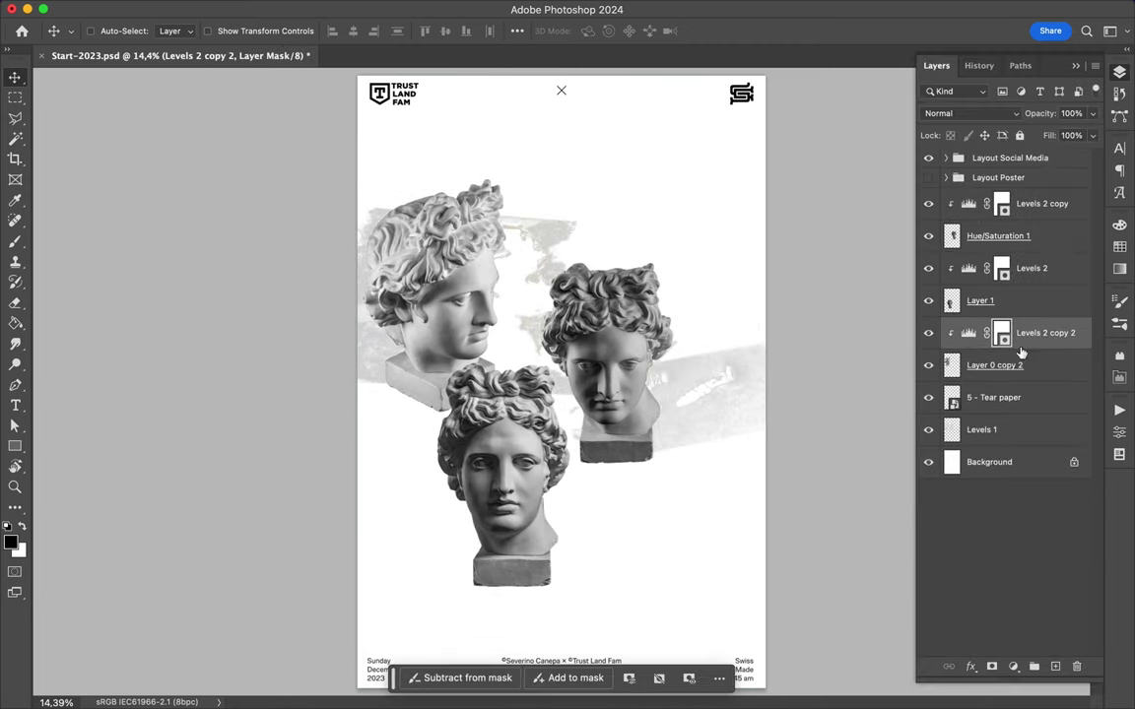
{"action": "left_click", "coordinate": [1119, 431]}
{"action": "left_click_drag", "start_coordinate": [965, 563], "coordinate": [993, 563]}
{"action": "left_click", "coordinate": [1119, 72]}
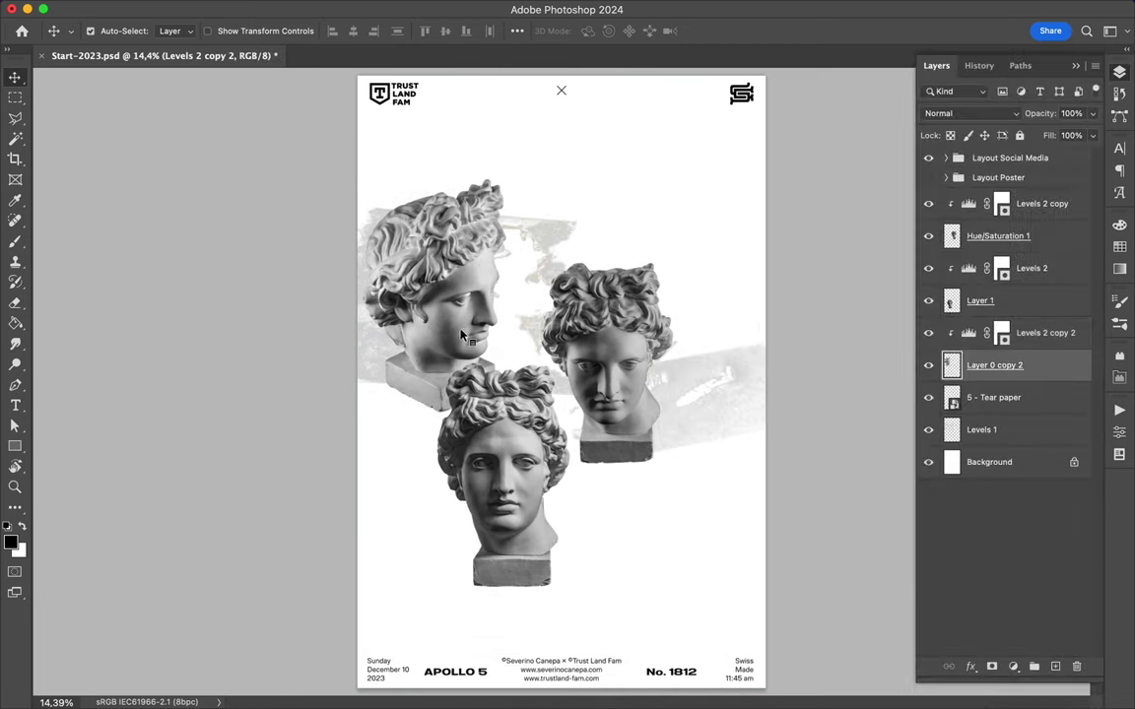
Move the profile head left and the front head to top centre, merging each Levels adjustment into its head.
{"action": "left_click_drag", "start_coordinate": [463, 338], "coordinate": [357, 406]}
{"action": "mouse_move", "coordinate": [484, 517]}
{"action": "left_mouse_down"}
{"action": "mouse_move", "coordinate": [540, 287]}
{"action": "mouse_move", "coordinate": [512, 404]}
{"action": "left_mouse_up"}
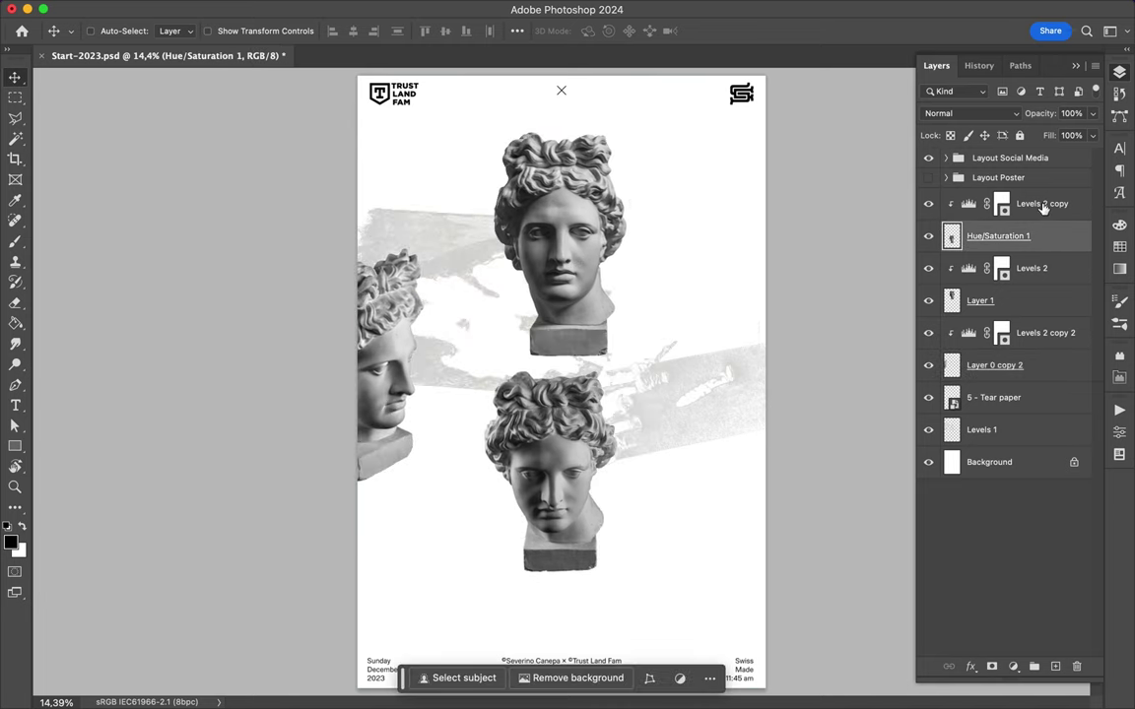
{"action": "key", "text": "ctrl+e"}
{"action": "left_click", "coordinate": [1031, 263]}
{"action": "key", "text": "ctrl+e"}
{"action": "left_click", "coordinate": [1006, 297]}
{"action": "key", "text": "ctrl+e"}
{"action": "left_click_drag", "start_coordinate": [381, 349], "coordinate": [393, 360]}
Enlarge the top and bottom centre heads together with Free Transform.
{"action": "left_click", "coordinate": [992, 203]}
{"action": "left_click", "coordinate": [982, 235], "text": "shift"}
{"action": "key", "text": "ctrl+t"}
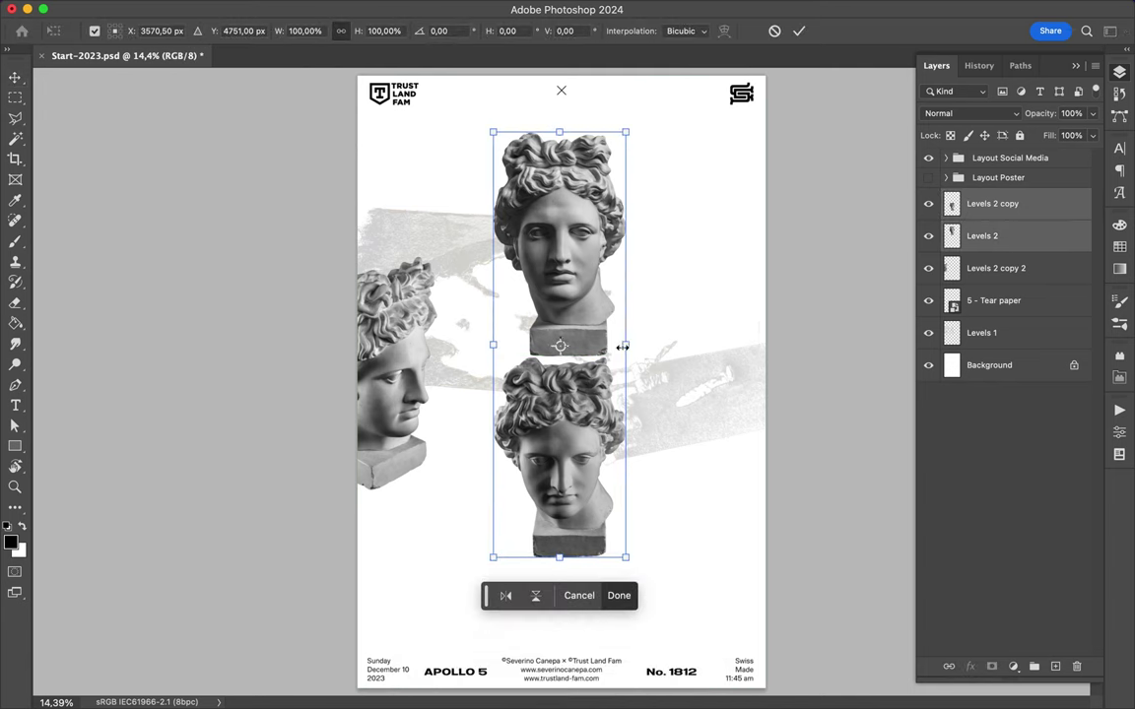
{"action": "left_click_drag", "start_coordinate": [623, 347], "coordinate": [650, 325]}
{"action": "key", "text": "Return"}
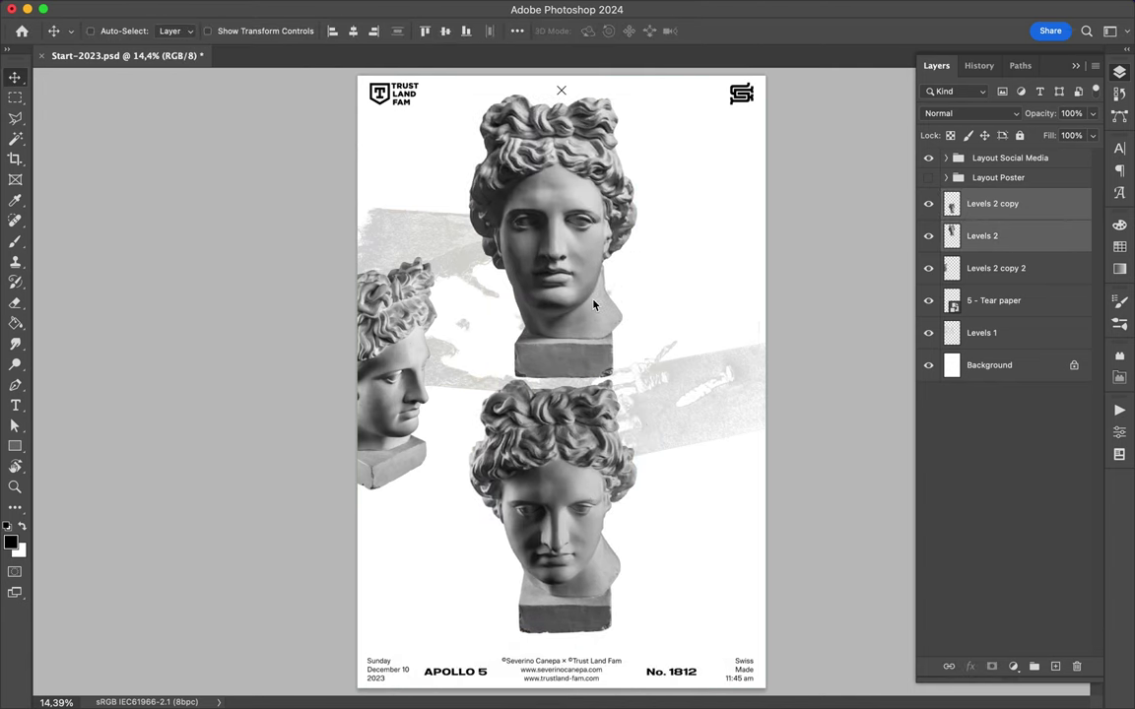
Nudge the bottom head, copy its face area to a new layer and stretch it taller.
{"action": "left_click", "coordinate": [588, 502], "text": "ctrl"}
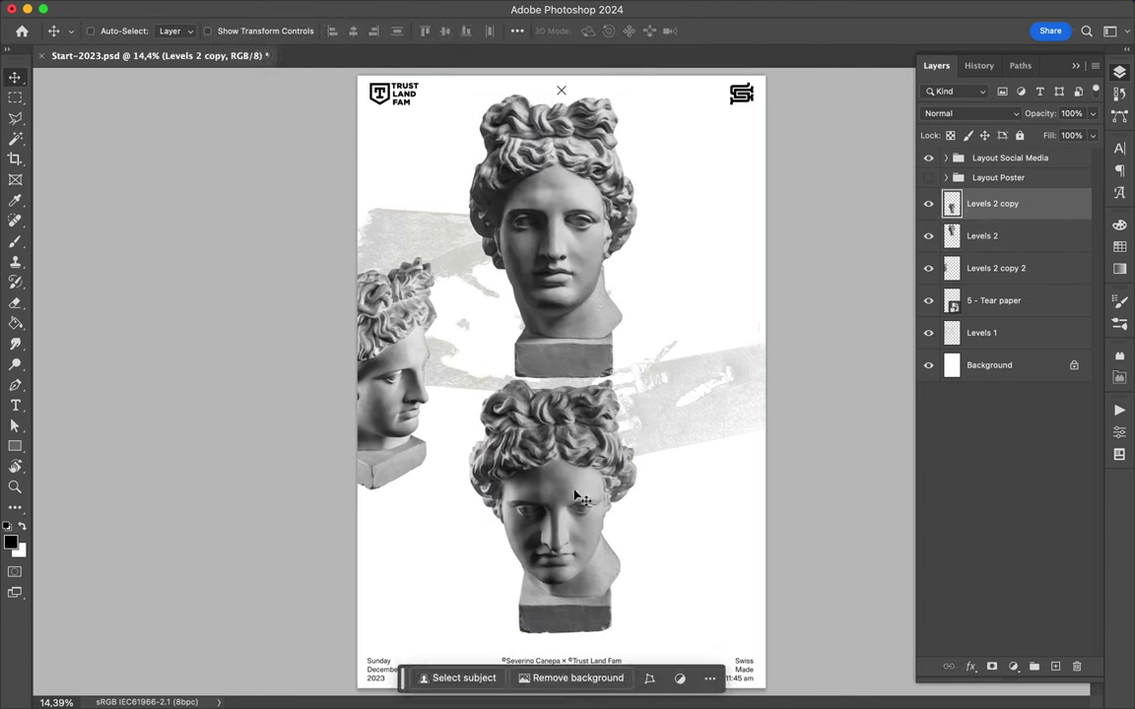
{"action": "left_click_drag", "start_coordinate": [588, 502], "coordinate": [577, 496]}
{"action": "key", "text": "m"}
{"action": "left_click_drag", "start_coordinate": [445, 476], "coordinate": [633, 558]}
{"action": "key", "text": "ctrl+j"}
{"action": "key", "text": "v"}
{"action": "mouse_move", "coordinate": [537, 517]}
{"action": "left_mouse_down"}
{"action": "mouse_move", "coordinate": [536, 463]}
{"action": "mouse_move", "coordinate": [549, 603]}
{"action": "left_mouse_up"}
{"action": "key", "text": "ctrl+t"}
{"action": "key", "text": "Return"}
Move the profile head further right and select its bust base.
{"action": "left_click", "coordinate": [392, 468], "text": "ctrl"}
{"action": "key", "text": "m"}
{"action": "key", "text": "v"}
{"action": "left_click_drag", "start_coordinate": [375, 406], "coordinate": [432, 402]}
{"action": "key", "text": "m"}
{"action": "left_click_drag", "start_coordinate": [369, 431], "coordinate": [512, 532]}
Delete the profile bust's base and the top of its head, leaving a strip.
{"action": "key", "text": "Delete"}
{"action": "left_click_drag", "start_coordinate": [371, 427], "coordinate": [503, 459]}
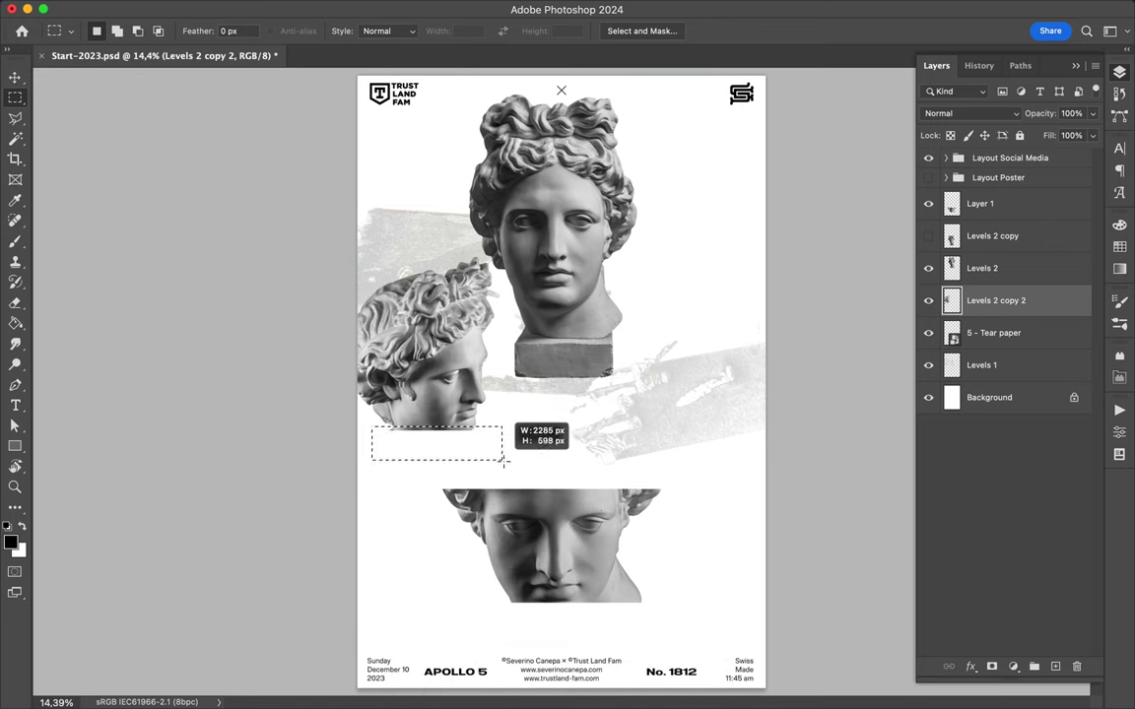
{"action": "left_click_drag", "start_coordinate": [501, 329], "coordinate": [356, 225]}
{"action": "left_click_drag", "start_coordinate": [366, 317], "coordinate": [392, 320]}
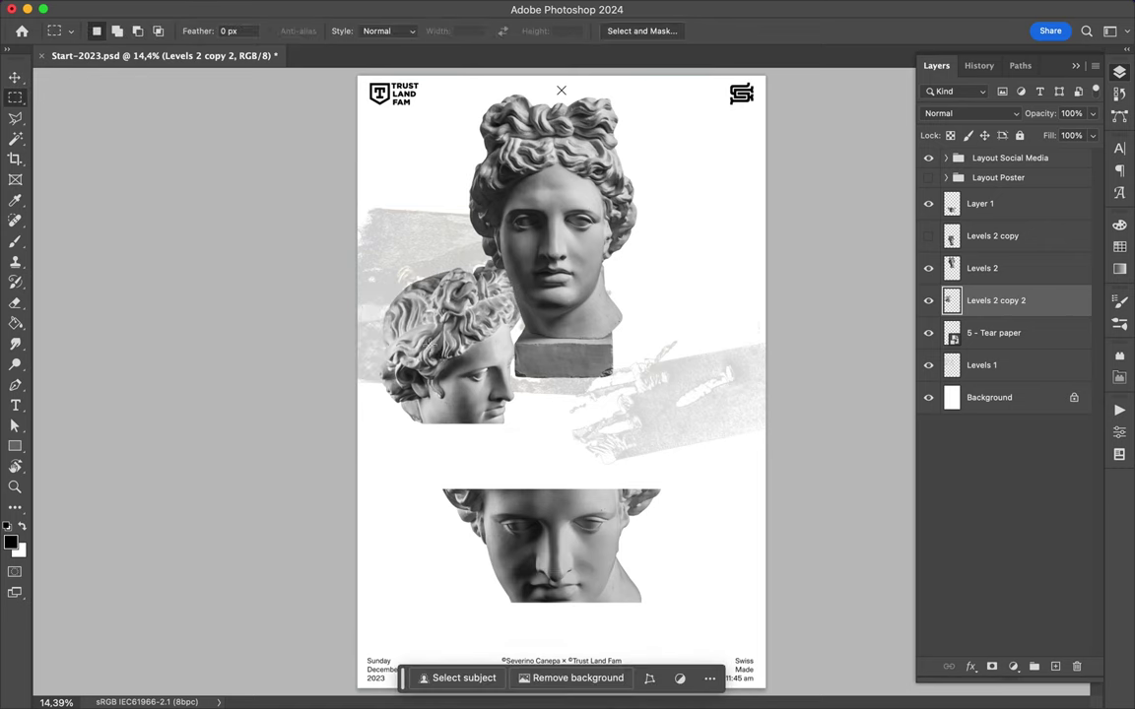
{"action": "left_click_drag", "start_coordinate": [334, 242], "coordinate": [581, 338]}
{"action": "key", "text": "Delete"}
{"action": "key", "text": "ctrl+d"}
Move the profile strip against the left edge and enlarge it.
{"action": "key", "text": "v"}
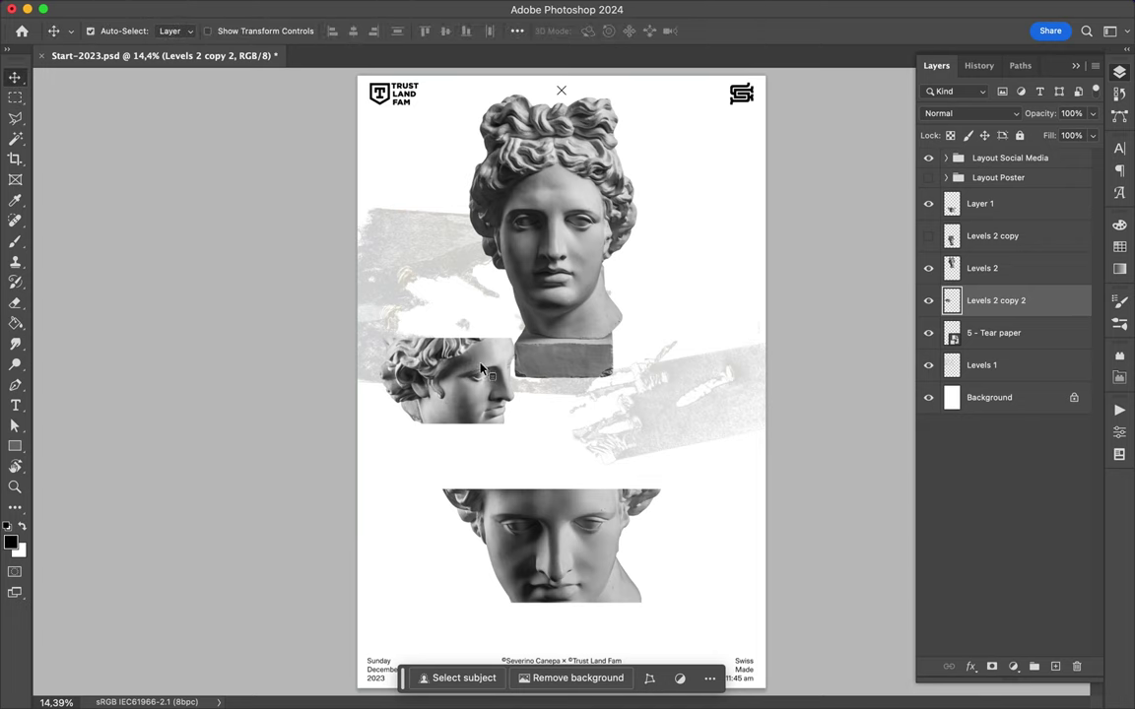
{"action": "left_click_drag", "start_coordinate": [483, 369], "coordinate": [423, 365]}
{"action": "key", "text": "ctrl+t"}
{"action": "left_click_drag", "start_coordinate": [456, 413], "coordinate": [493, 433]}
{"action": "key", "text": "Return"}
Delete the top head's neck and pedestal so it ends at the chin, then enlarge it.
{"action": "left_click", "coordinate": [563, 266]}
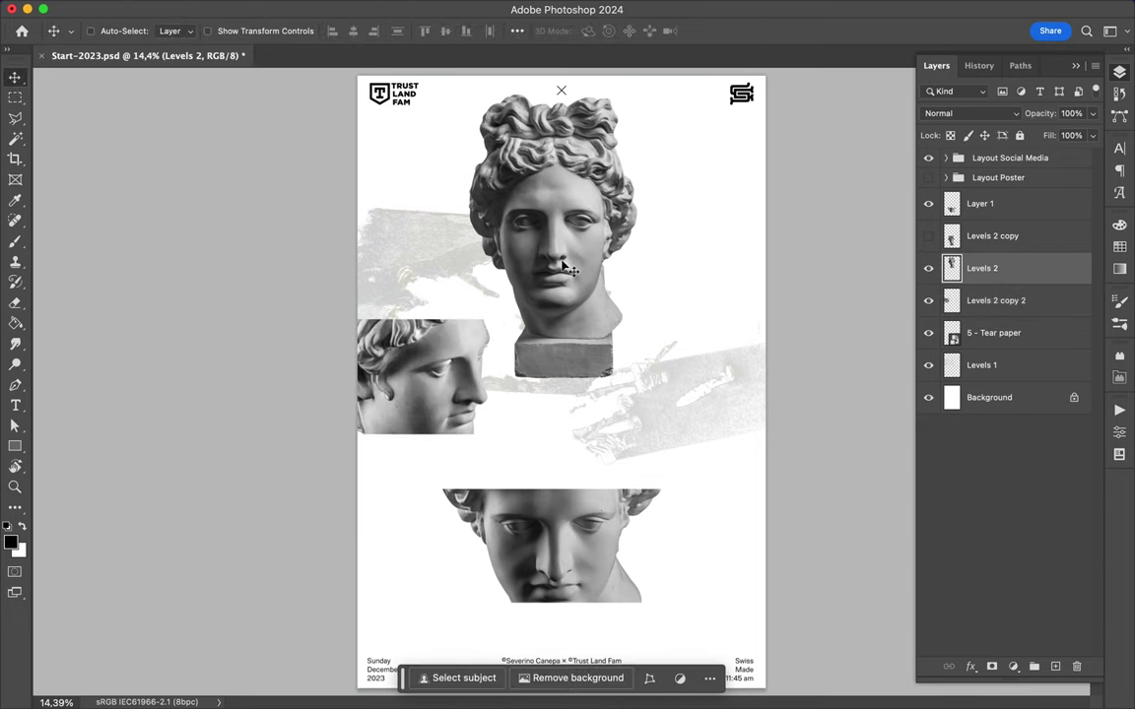
{"action": "key", "text": "m"}
{"action": "left_click_drag", "start_coordinate": [494, 292], "coordinate": [688, 440]}
{"action": "key", "text": "Delete"}
{"action": "key", "text": "ctrl+d"}
{"action": "key", "text": "v"}
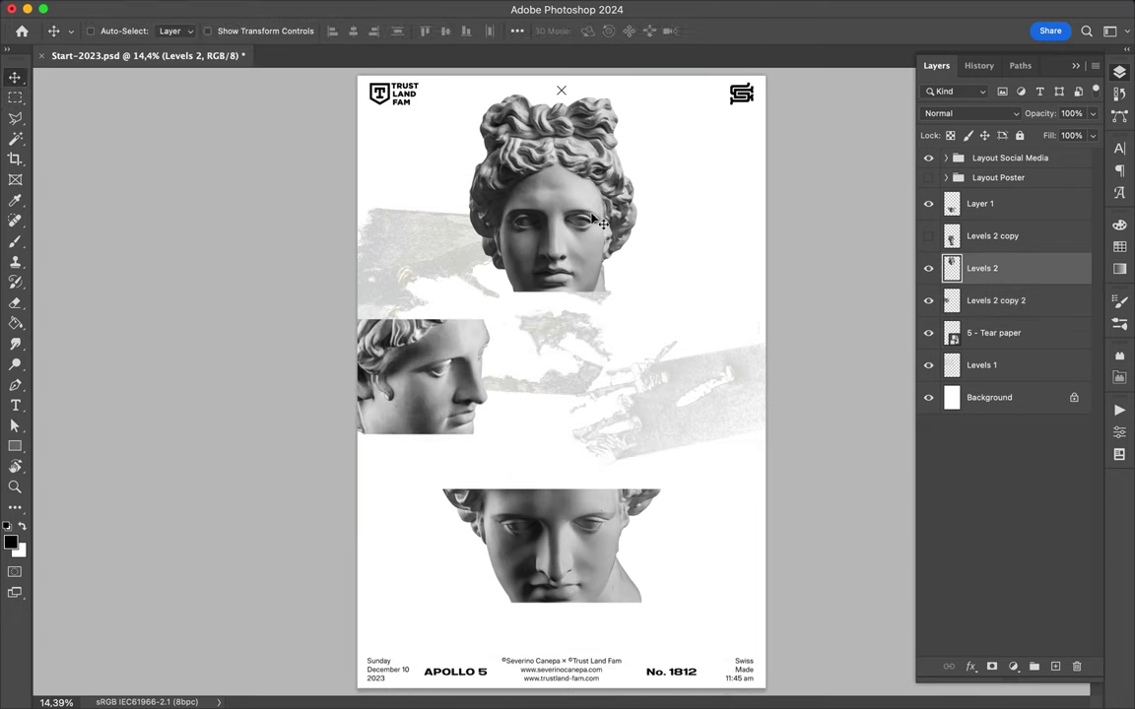
{"action": "key", "text": "ctrl+t"}
{"action": "left_click_drag", "start_coordinate": [635, 292], "coordinate": [650, 335]}
{"action": "key", "text": "Return"}
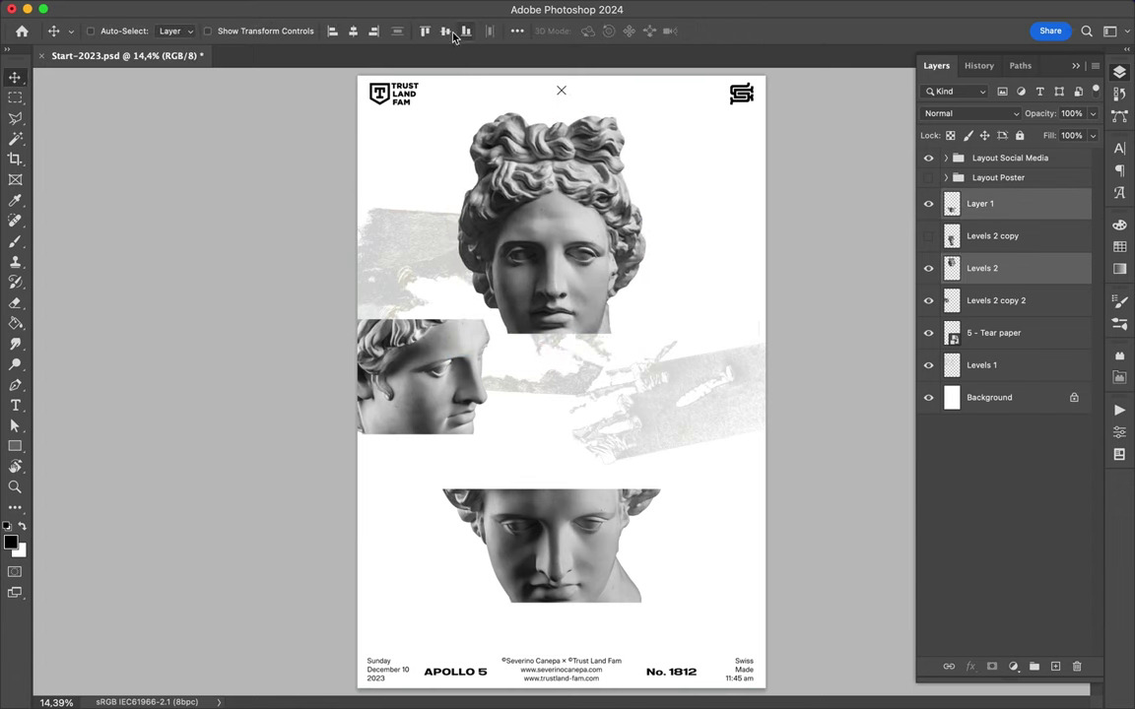
Lower the profile strip and bottom face piece slightly, and raise Levels 1 to the top.
{"action": "left_click", "coordinate": [995, 301]}
{"action": "left_click_drag", "start_coordinate": [568, 499], "coordinate": [568, 520]}
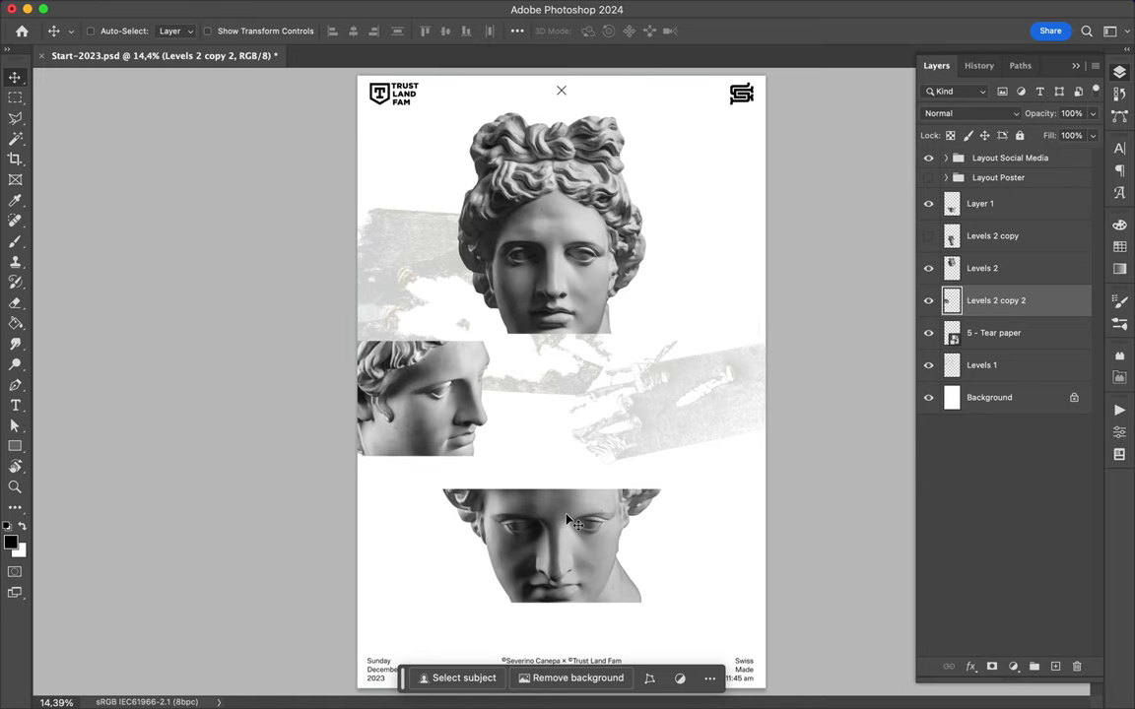
{"action": "left_click", "coordinate": [569, 522], "text": "ctrl"}
{"action": "left_click_drag", "start_coordinate": [581, 532], "coordinate": [596, 547]}
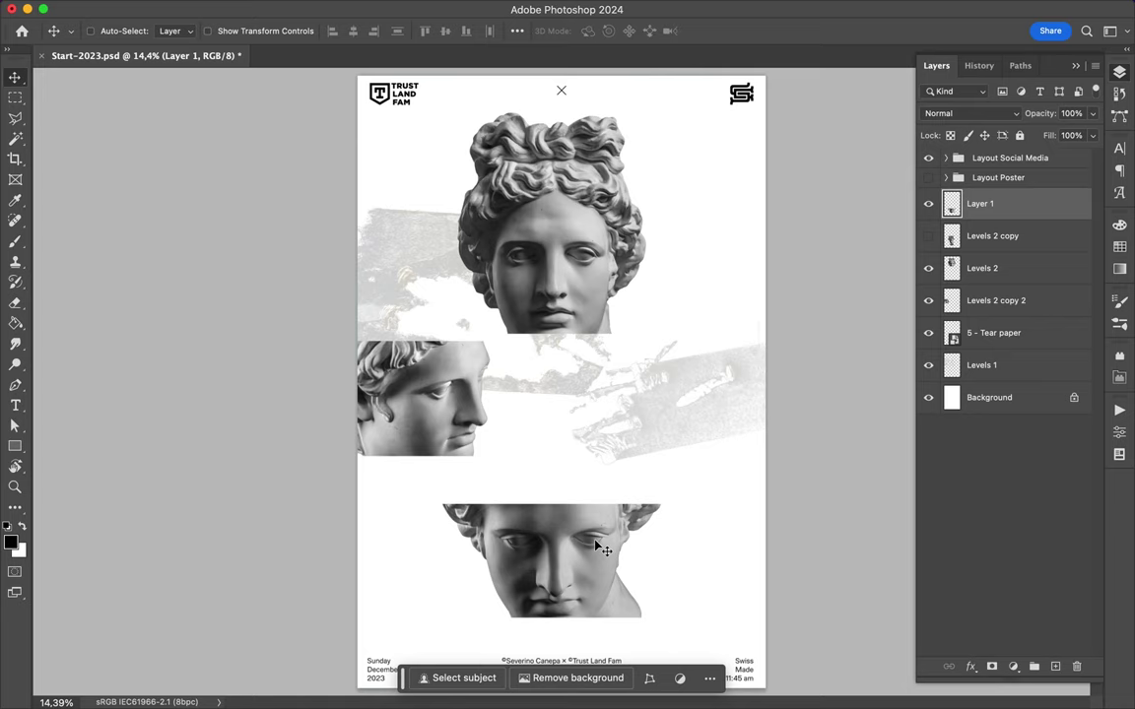
{"action": "left_click_drag", "start_coordinate": [985, 364], "coordinate": [985, 197]}
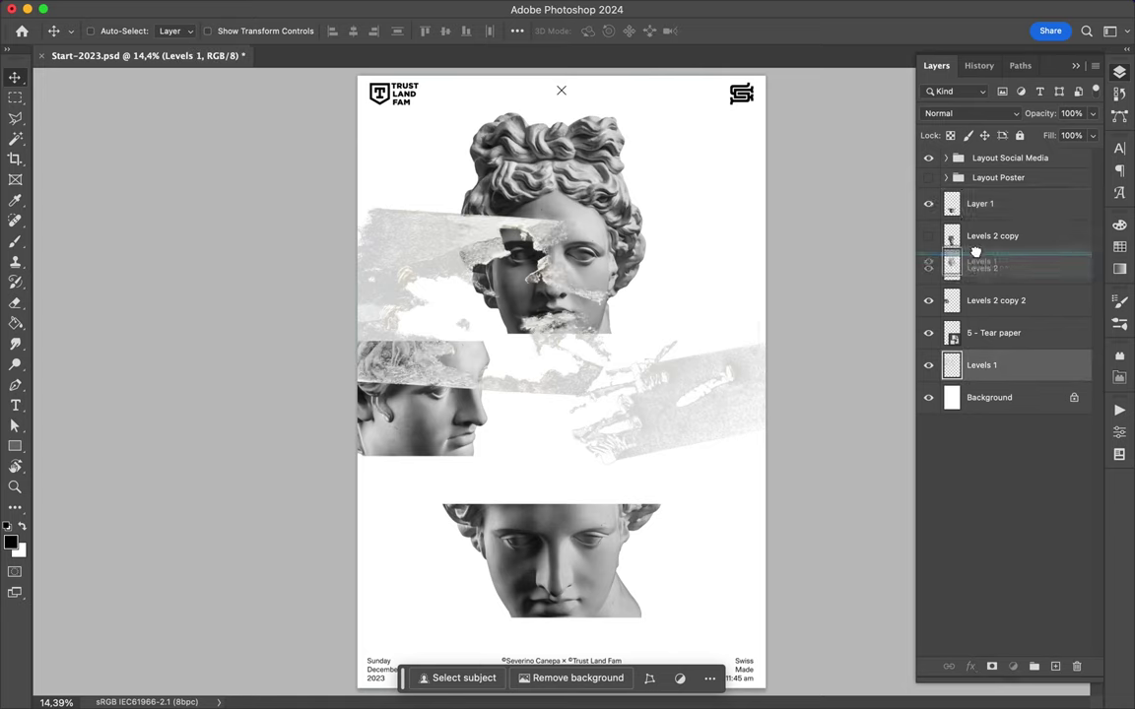
Move the 5 - Tear paper strips down and left, above the bottom head.
{"action": "left_click", "coordinate": [722, 398], "text": "ctrl"}
{"action": "left_click_drag", "start_coordinate": [722, 397], "coordinate": [724, 457]}
{"action": "left_click_drag", "start_coordinate": [1003, 370], "coordinate": [995, 222]}
{"action": "left_click_drag", "start_coordinate": [667, 459], "coordinate": [589, 458]}
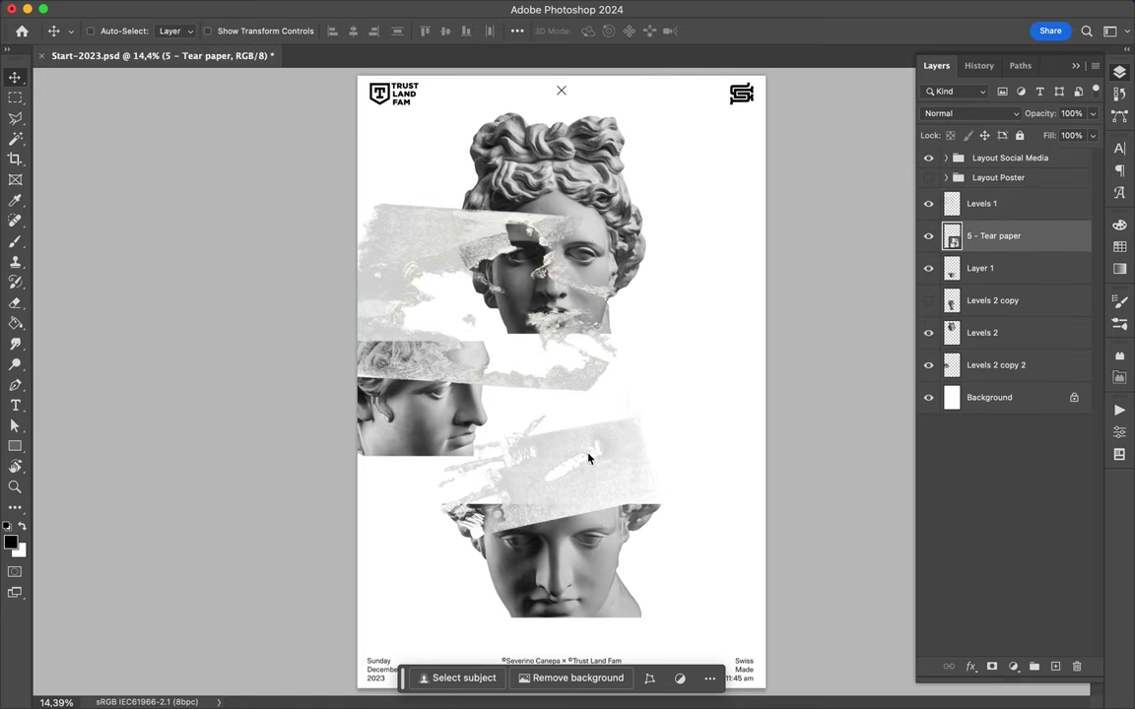
Add a large black letter W on the torn-paper strip as the top layer.
{"action": "key", "text": "t"}
{"action": "left_click", "coordinate": [646, 325]}
{"action": "type", "text": "W"}
{"action": "key", "text": "ctrl+Return"}
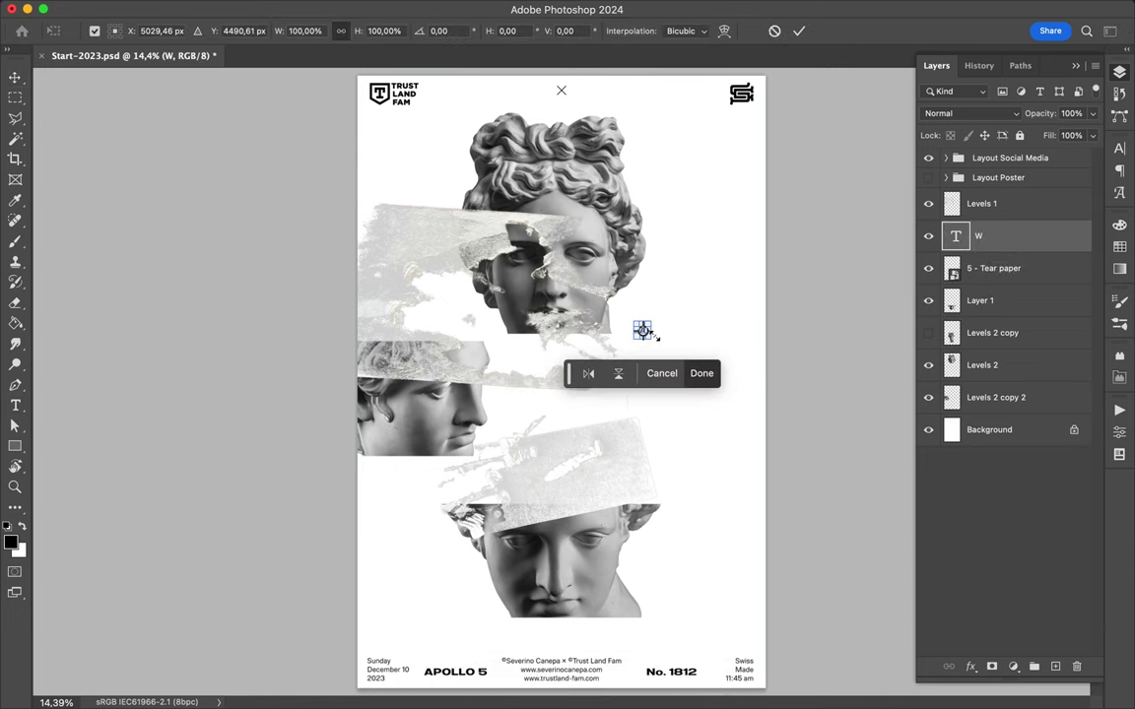
{"action": "key", "text": "v"}
{"action": "mouse_move", "coordinate": [701, 370]}
{"action": "left_mouse_down"}
{"action": "mouse_move", "coordinate": [519, 333]}
{"action": "mouse_move", "coordinate": [472, 292]}
{"action": "mouse_move", "coordinate": [491, 297]}
{"action": "mouse_move", "coordinate": [464, 265]}
{"action": "left_mouse_up"}
{"action": "key", "text": "ctrl+shift+bracketright"}
{"action": "key", "text": "ctrl+t"}
{"action": "key", "text": "Return"}
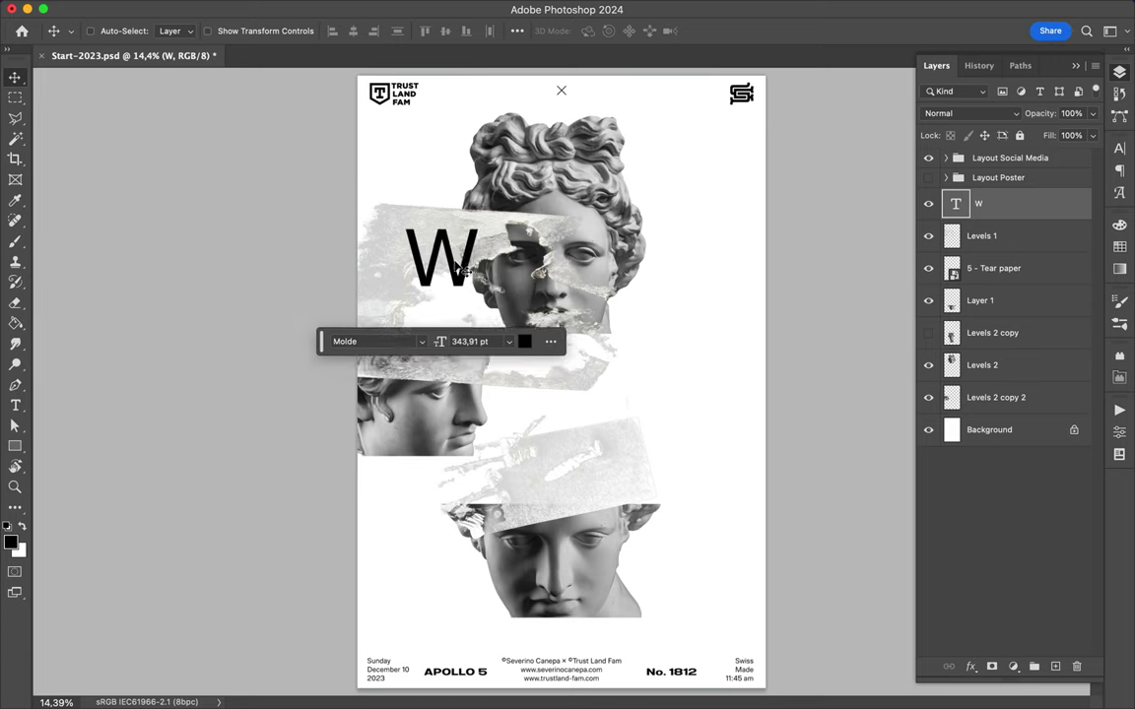
Duplicate the W below it, retype it as H at 72 pt, and enlarge it.
{"action": "double_click", "coordinate": [433, 259]}
{"action": "key", "text": "ctrl+Return"}
{"action": "mouse_move", "coordinate": [433, 259]}
{"action": "left_mouse_down"}
{"action": "mouse_move", "coordinate": [502, 328]}
{"action": "mouse_move", "coordinate": [638, 424]}
{"action": "left_mouse_up"}
{"action": "double_click", "coordinate": [468, 296]}
{"action": "type", "text": "H"}
{"action": "left_click", "coordinate": [1118, 148]}
{"action": "left_click", "coordinate": [1004, 192]}
{"action": "left_click", "coordinate": [975, 463]}
{"action": "key", "text": "ctrl+t"}
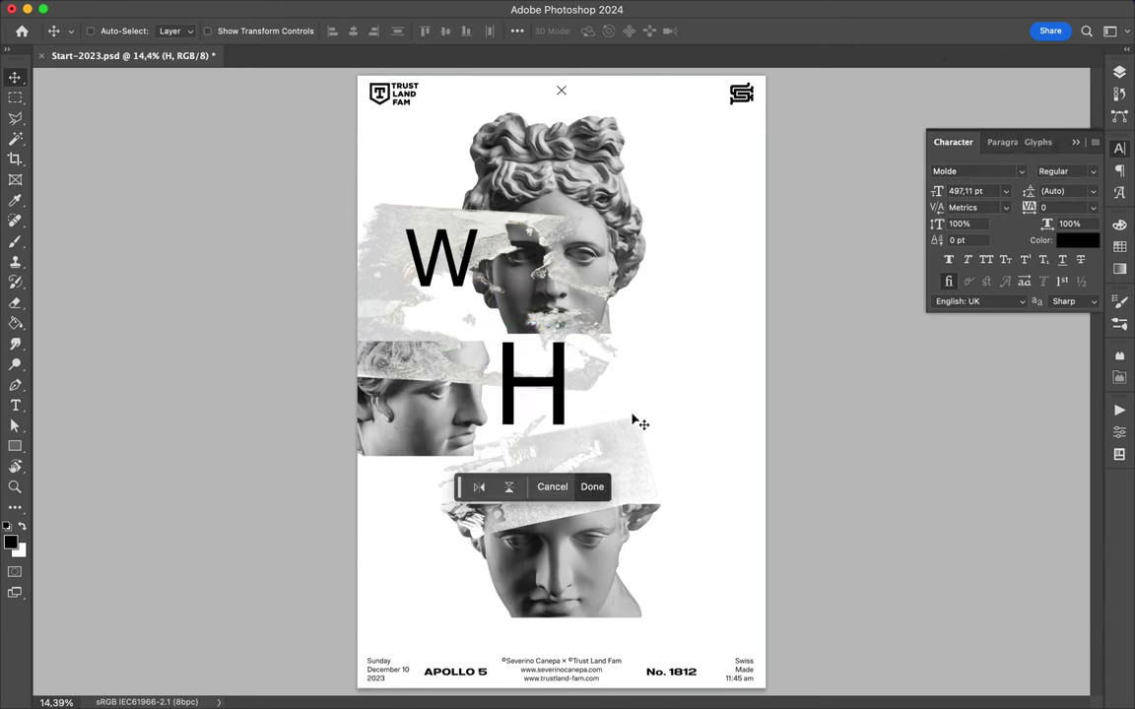
{"action": "key", "text": "Return"}
Give the H a heavy expanded font style and the A a Compressed style.
{"action": "left_click", "coordinate": [1064, 170]}
{"action": "mouse_move", "coordinate": [537, 386]}
{"action": "left_mouse_down"}
{"action": "mouse_move", "coordinate": [493, 325]}
{"action": "mouse_move", "coordinate": [532, 373]}
{"action": "left_mouse_up"}
{"action": "scroll", "coordinate": [1009, 619], "scroll_direction": "down", "scroll_amount": 5}
{"action": "left_click", "coordinate": [985, 646]}
{"action": "key", "text": "ctrl+t"}
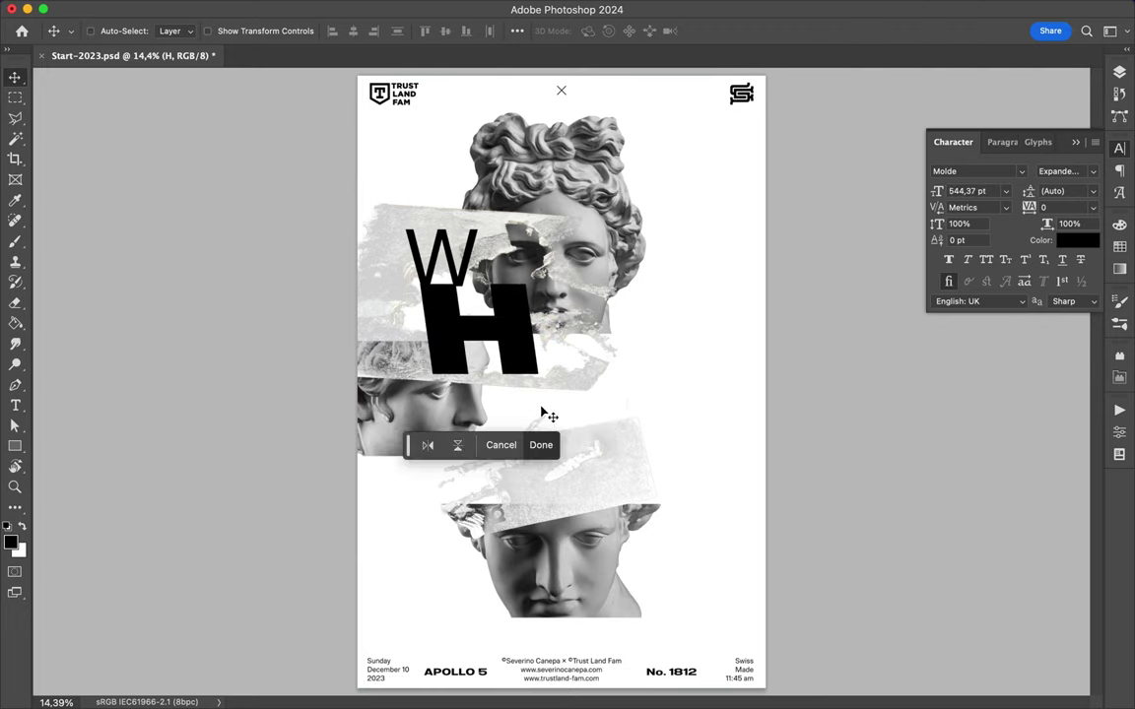
{"action": "scroll", "coordinate": [985, 148], "scroll_direction": "up", "scroll_amount": 5}
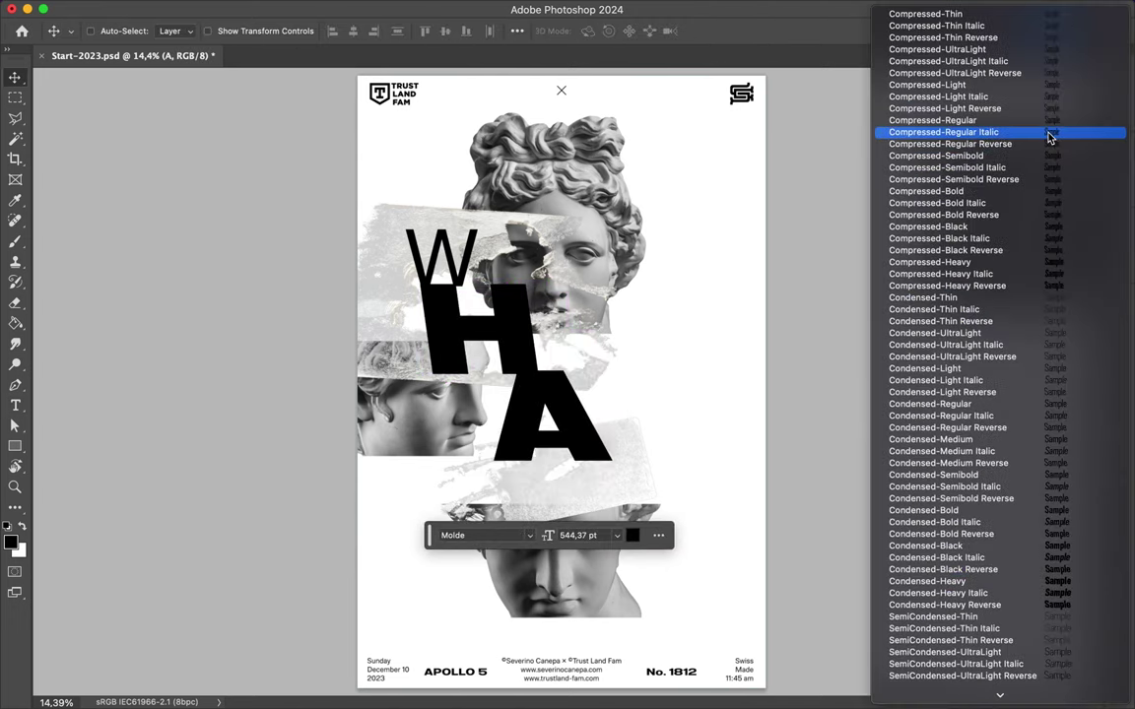
{"action": "left_click", "coordinate": [980, 132]}
{"action": "key", "text": "ctrl+t"}
Make the A narrower and taller, then retype its copy as T.
{"action": "mouse_move", "coordinate": [607, 492]}
{"action": "left_mouse_down"}
{"action": "mouse_move", "coordinate": [611, 541]}
{"action": "mouse_move", "coordinate": [556, 463]}
{"action": "mouse_move", "coordinate": [631, 463]}
{"action": "left_mouse_up"}
{"action": "key", "text": "Return"}
{"action": "double_click", "coordinate": [610, 414]}
{"action": "type", "text": "T"}
{"action": "key", "text": "ctrl+Return"}
Give the T a Condensed style, enlarge it to about 136%, and select all four letter layers.
{"action": "left_click", "coordinate": [1058, 171]}
{"action": "scroll", "coordinate": [1042, 181], "scroll_direction": "down", "scroll_amount": 3}
{"action": "left_click", "coordinate": [1019, 324]}
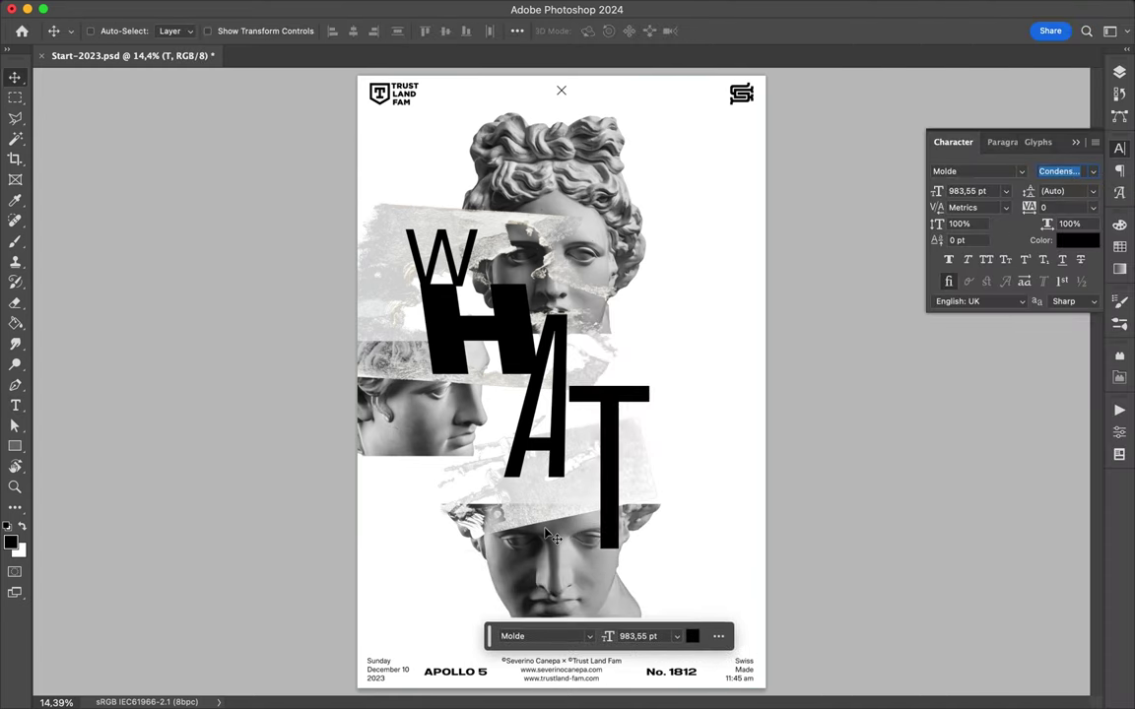
{"action": "key", "text": "Up"}
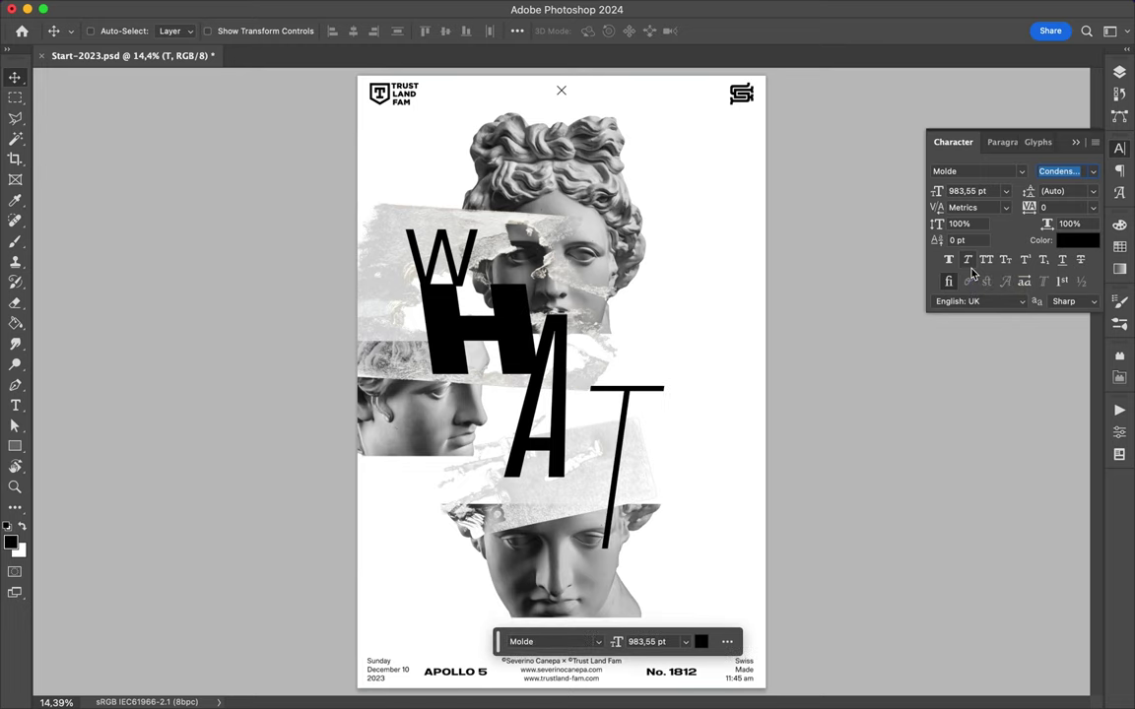
{"action": "key", "text": "ctrl+t"}
{"action": "mouse_move", "coordinate": [577, 342]}
{"action": "left_mouse_down"}
{"action": "mouse_move", "coordinate": [539, 260]}
{"action": "mouse_move", "coordinate": [578, 350]}
{"action": "mouse_move", "coordinate": [603, 372]}
{"action": "left_mouse_up"}
{"action": "left_click", "coordinate": [1119, 77]}
{"action": "left_click", "coordinate": [978, 301], "text": "shift"}
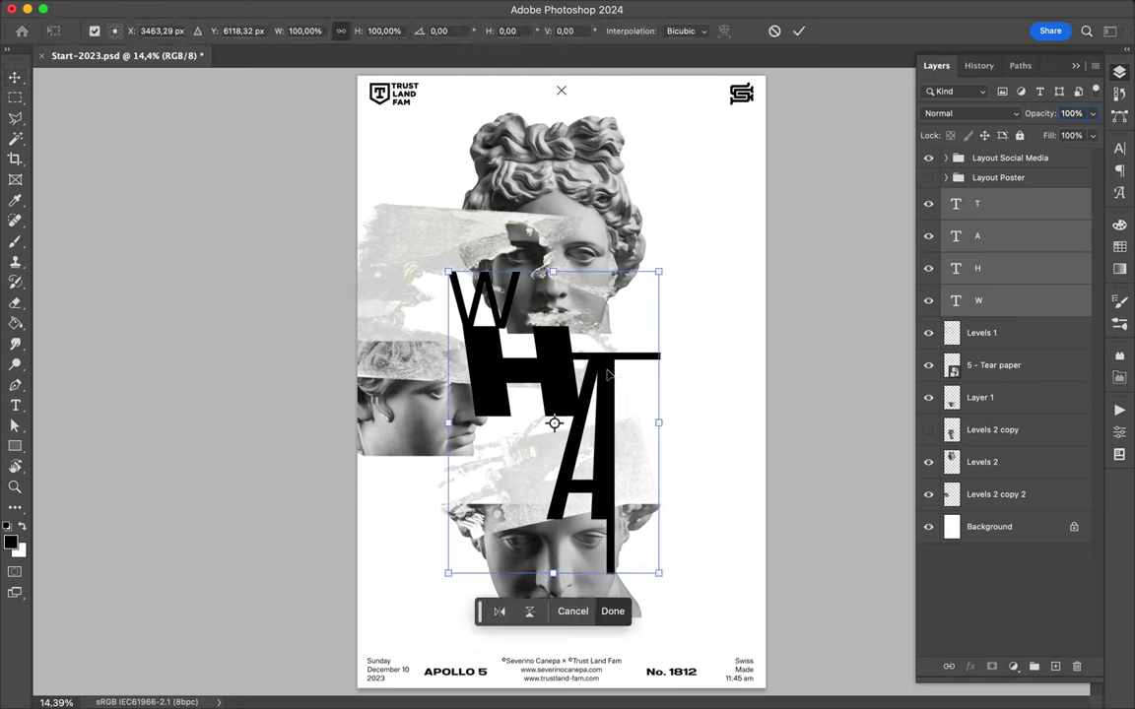
Lower T and A, shift all four WHAT letters right, then add Layer 2 above Background.
{"action": "mouse_move", "coordinate": [522, 443]}
{"action": "left_mouse_down"}
{"action": "mouse_move", "coordinate": [521, 462]}
{"action": "mouse_move", "coordinate": [496, 455]}
{"action": "left_mouse_up"}
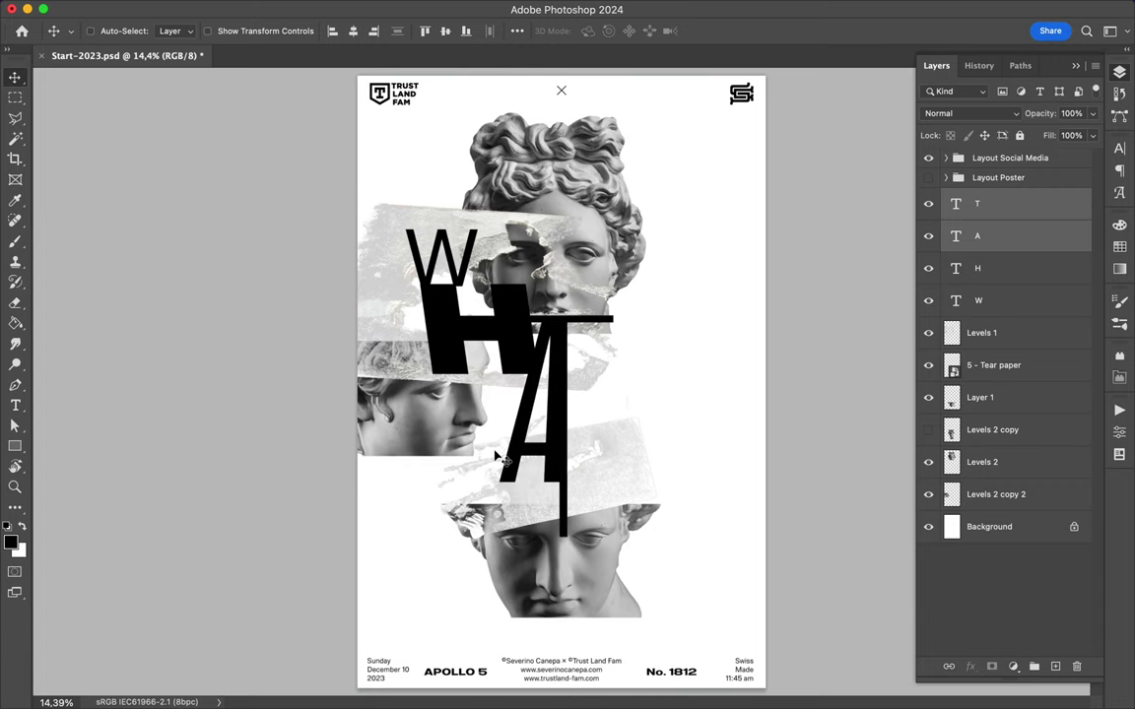
{"action": "left_click", "coordinate": [441, 300], "text": "shift"}
{"action": "left_click_drag", "start_coordinate": [410, 236], "coordinate": [497, 258]}
{"action": "left_click", "coordinate": [989, 526]}
{"action": "left_click", "coordinate": [1055, 665]}
Set a light grey paint colour and the Big Boy Bold brush.
{"action": "key", "text": "b"}
{"action": "left_click", "coordinate": [9, 541]}
{"action": "left_click", "coordinate": [724, 399]}
{"action": "left_click", "coordinate": [1073, 373]}
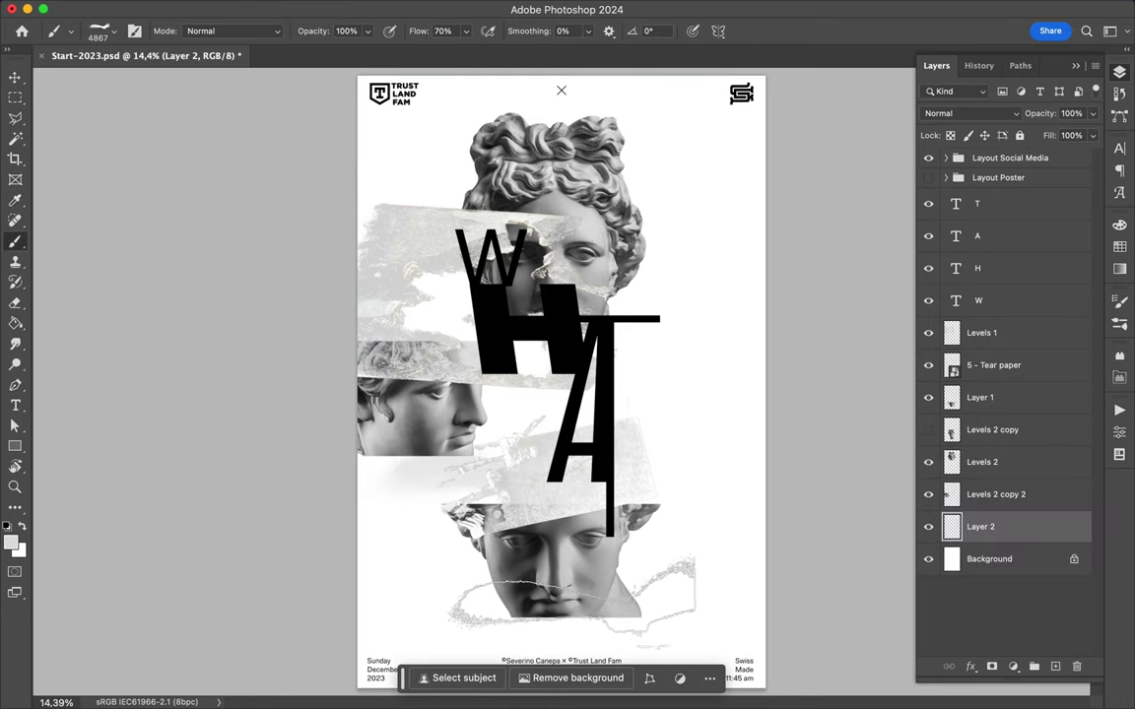
{"action": "right_click", "coordinate": [517, 233]}
{"action": "left_click", "coordinate": [610, 581]}
{"action": "key", "text": "Return"}
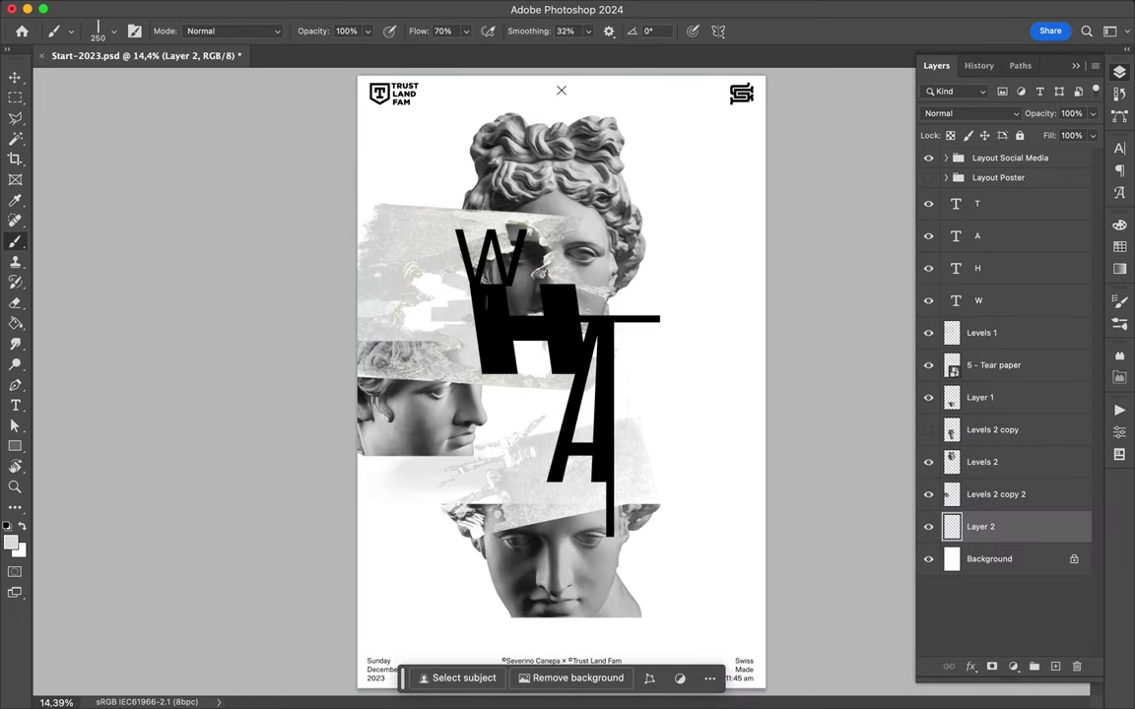
Paint light-grey strokes around the top head, across the middle, and around the bottom head.
{"action": "left_click_drag", "start_coordinate": [439, 202], "coordinate": [678, 339]}
{"action": "left_click_drag", "start_coordinate": [659, 280], "coordinate": [615, 295]}
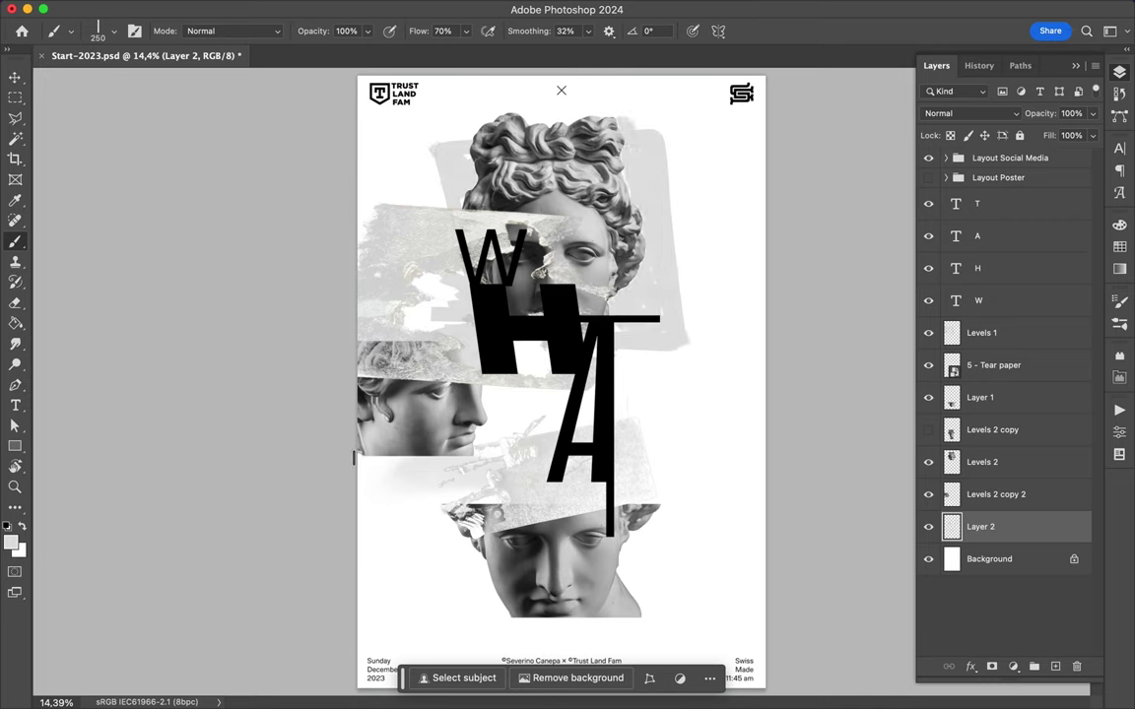
{"action": "left_click_drag", "start_coordinate": [355, 457], "coordinate": [651, 356]}
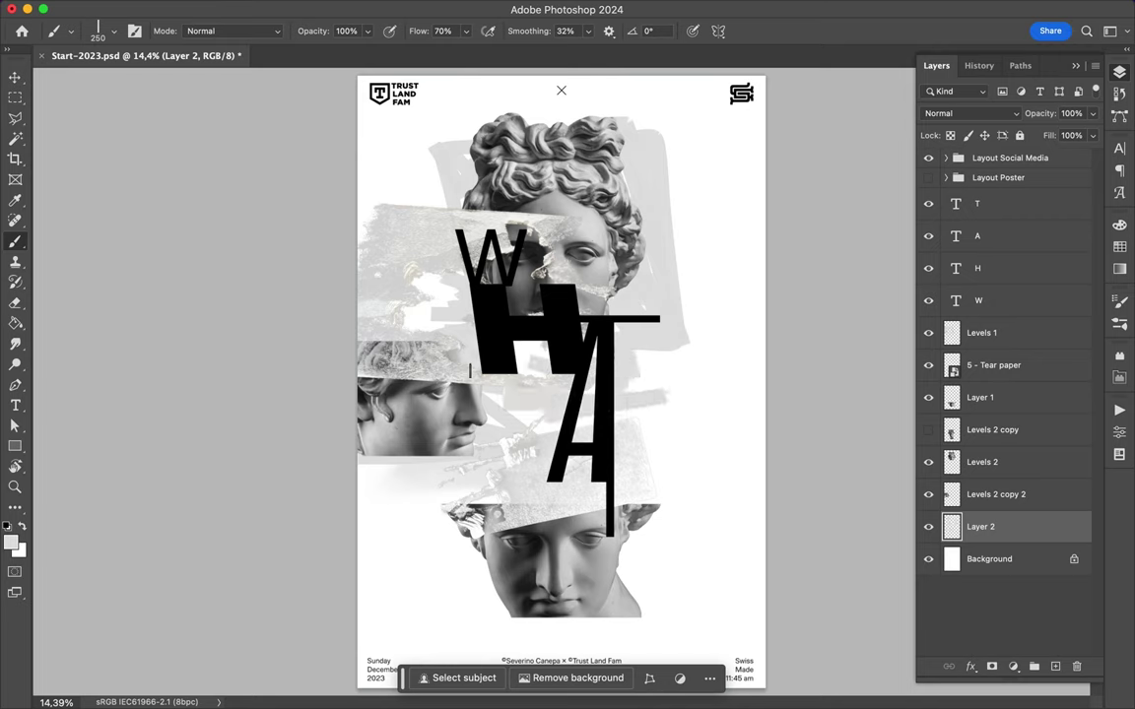
{"action": "left_click_drag", "start_coordinate": [463, 532], "coordinate": [477, 563]}
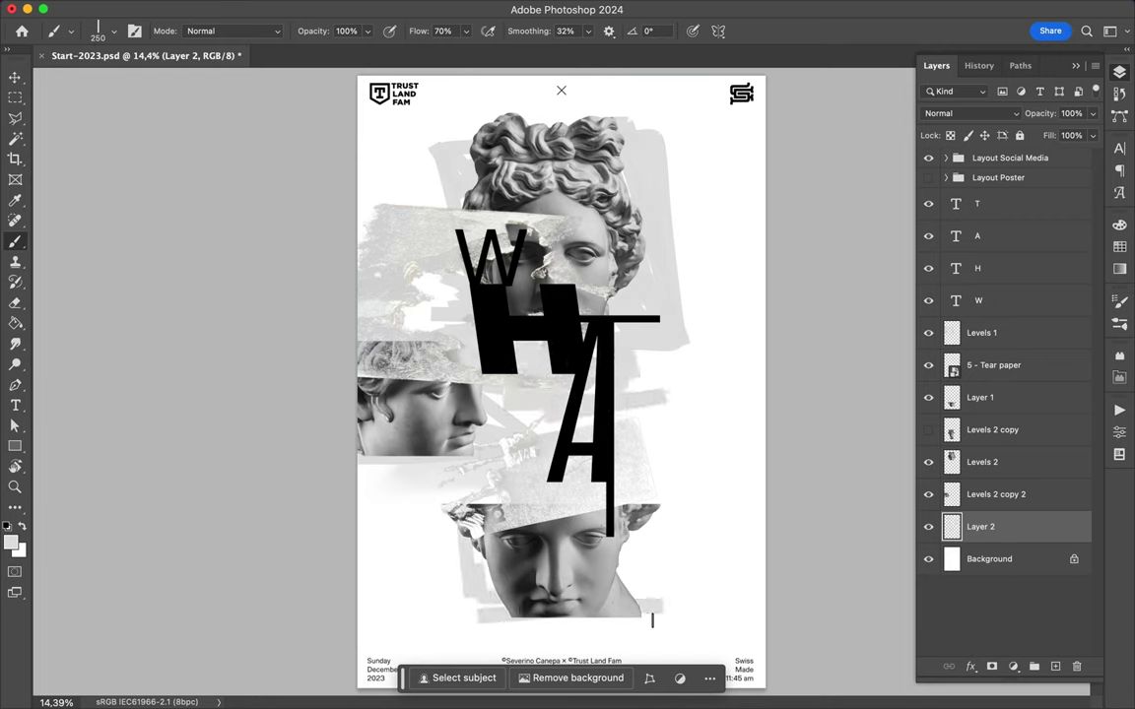
{"action": "left_click_drag", "start_coordinate": [636, 622], "coordinate": [674, 509]}
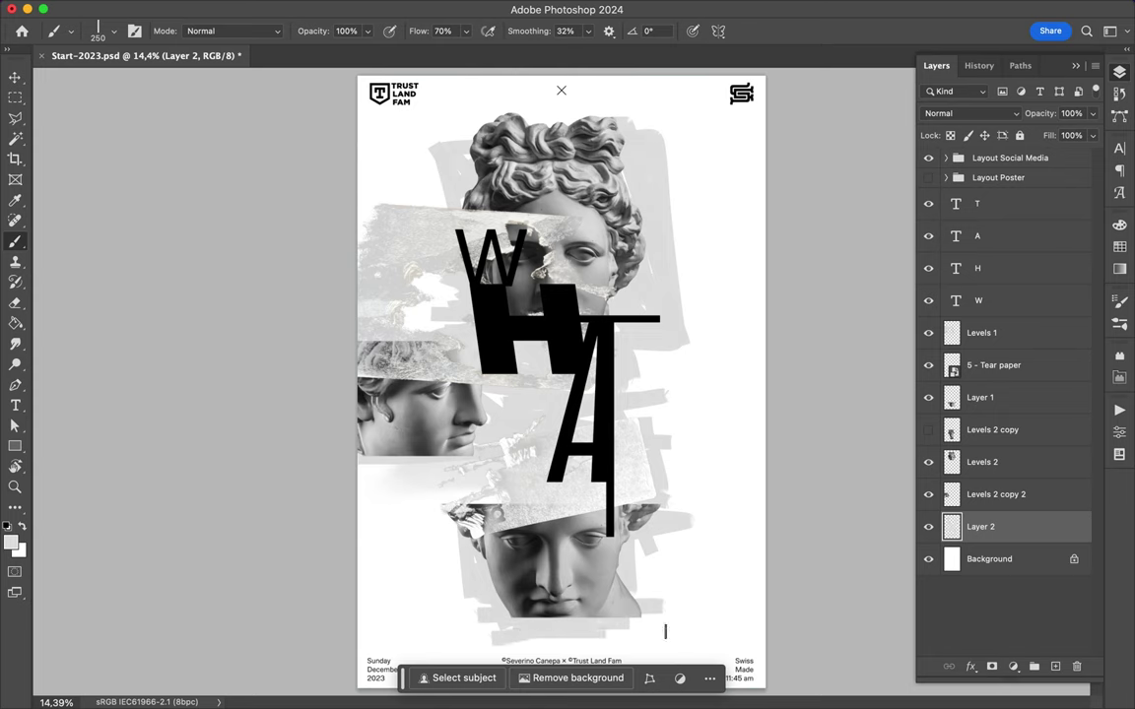
{"action": "key", "text": "ctrl+minus"}
{"action": "left_click", "coordinate": [1000, 300]}
{"action": "left_click", "coordinate": [1000, 217], "text": "shift"}
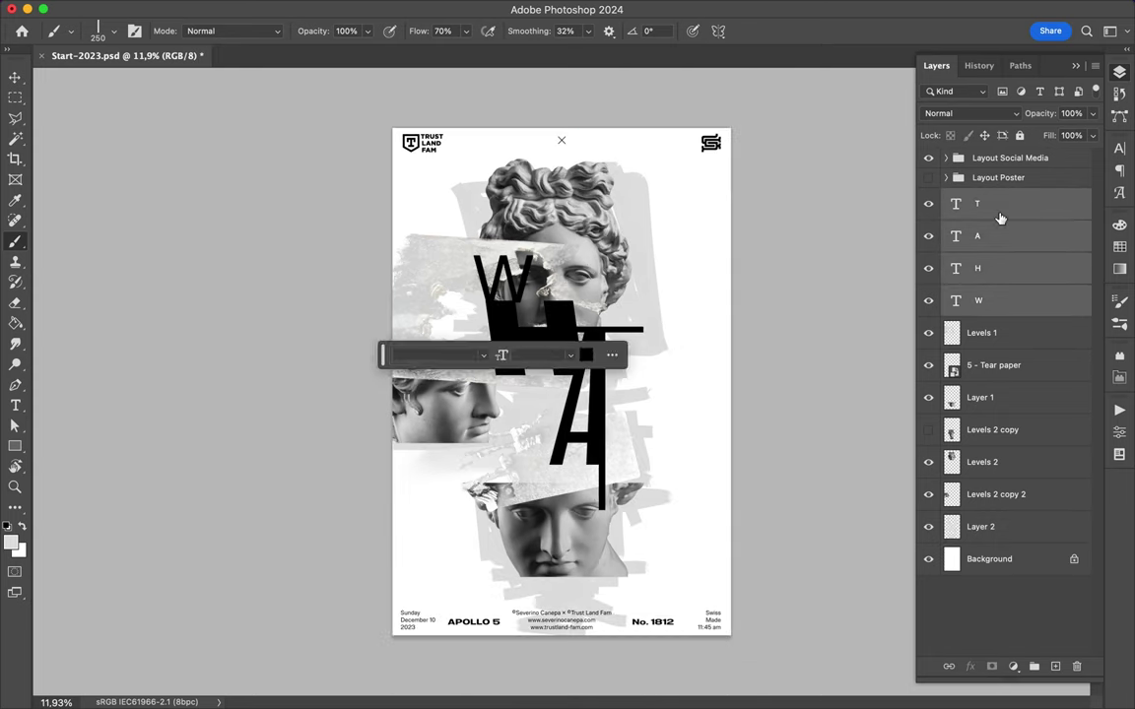
Scale the selected WHAT letters up to 126% and nudge them slightly down.
{"action": "key", "text": "ctrl+t"}
{"action": "left_click_drag", "start_coordinate": [642, 527], "coordinate": [664, 560]}
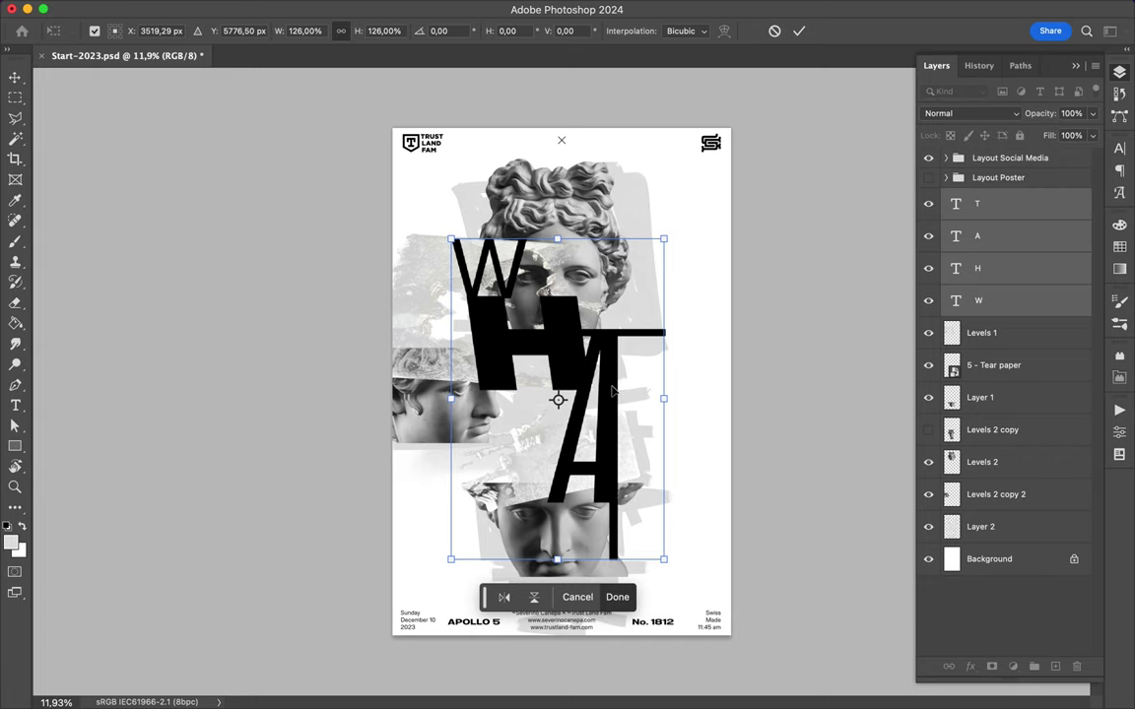
{"action": "left_click_drag", "start_coordinate": [610, 392], "coordinate": [605, 408]}
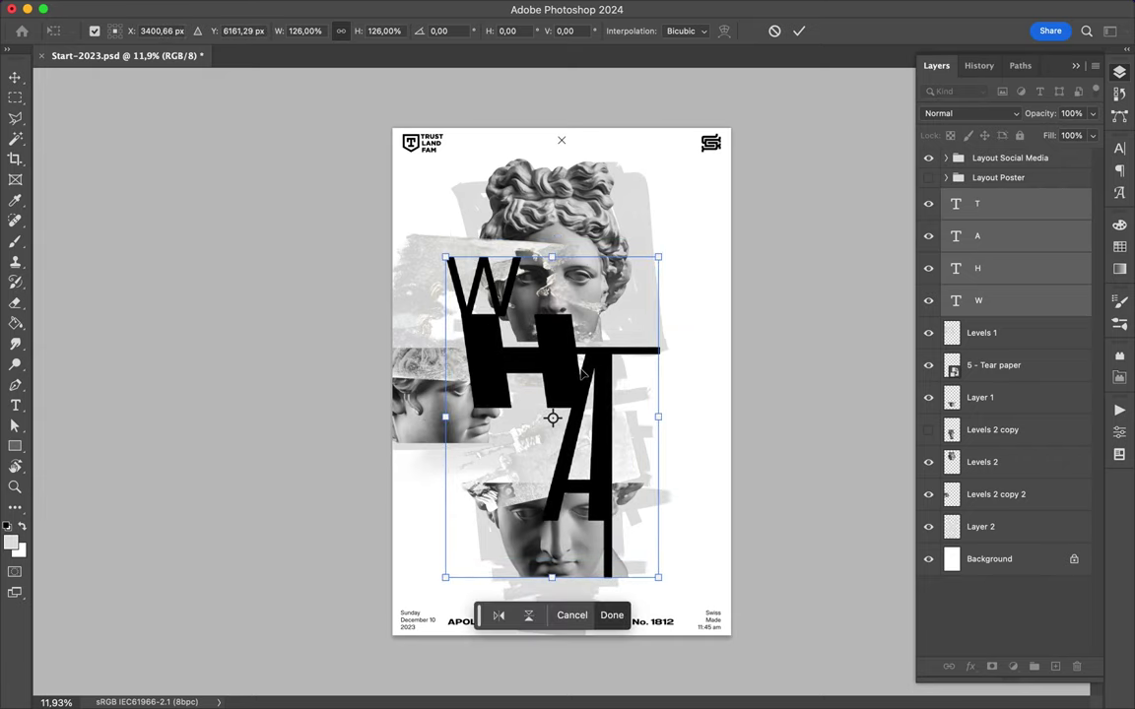
{"action": "key", "text": "Return"}
Enlarge the W layer further on its own and move it into place.
{"action": "key", "text": "b"}
{"action": "left_click", "coordinate": [535, 254], "text": "ctrl"}
{"action": "key", "text": "ctrl+t"}
{"action": "left_click_drag", "start_coordinate": [532, 158], "coordinate": [540, 138]}
{"action": "key", "text": "Return"}
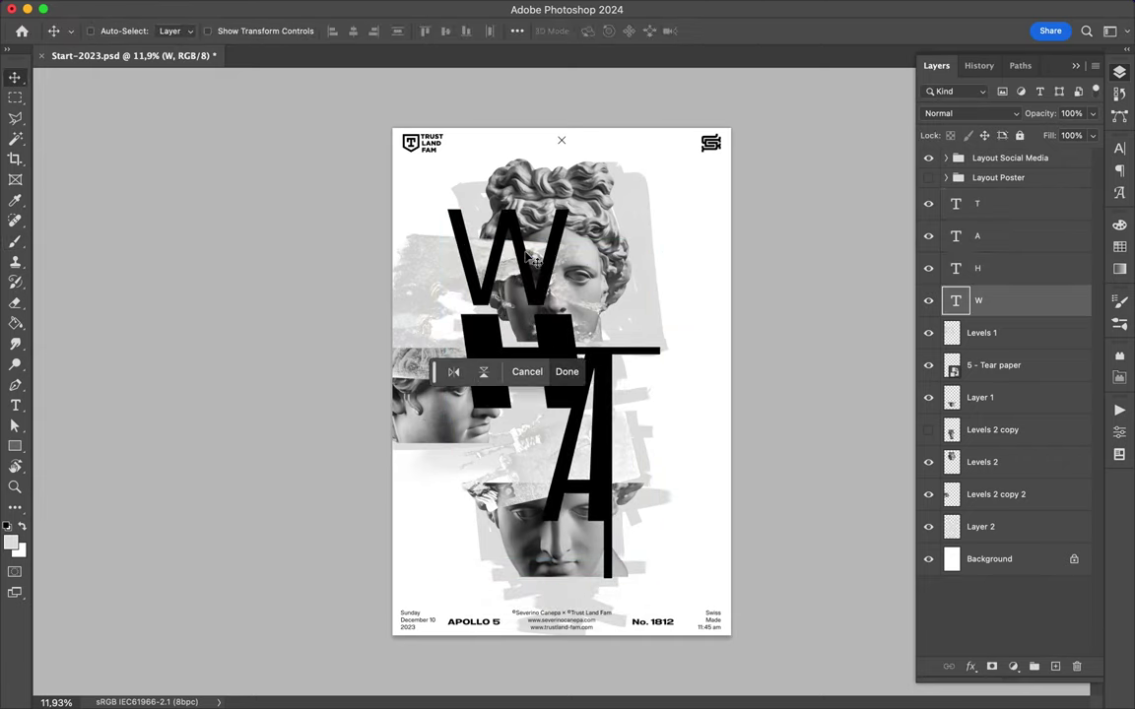
{"action": "left_click_drag", "start_coordinate": [513, 317], "coordinate": [515, 315]}
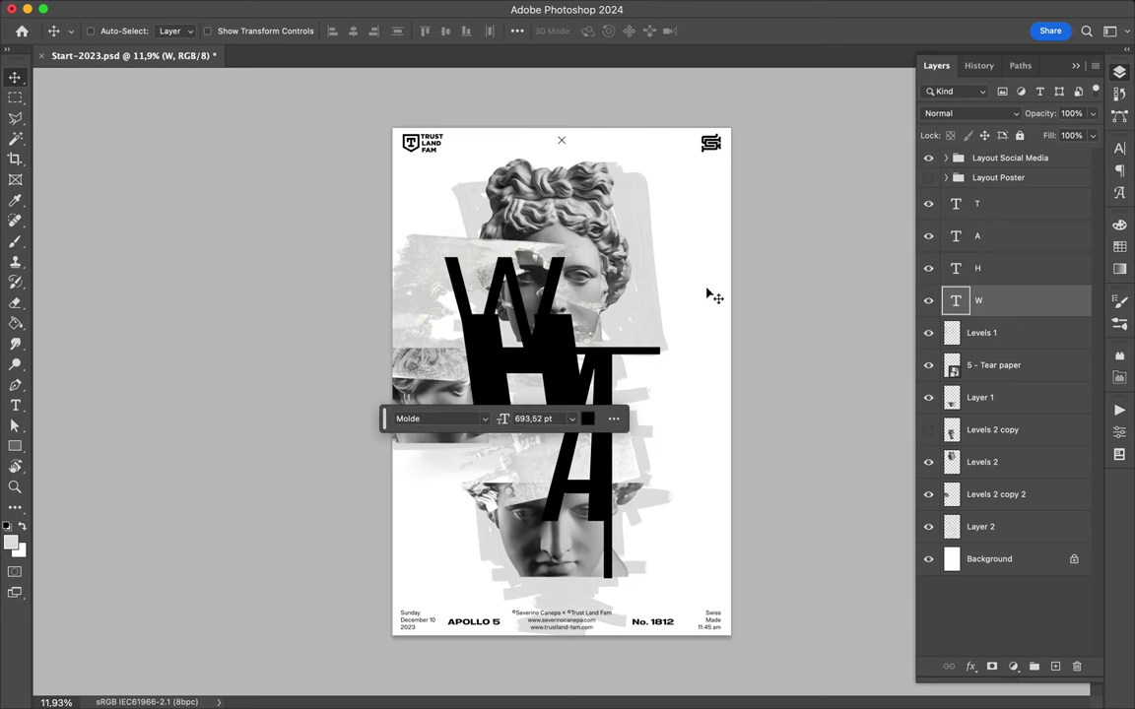
Add a new empty Layer 3 above Levels 1 and fit the poster in the window.
{"action": "key", "text": "alt+bracketleft"}
{"action": "key", "text": "ctrl+shift+alt+n"}
{"action": "scroll", "coordinate": [555, 380], "scroll_direction": "up", "scroll_amount": 3}
{"action": "key", "text": "b"}
{"action": "key", "text": "ctrl+0"}
With a flat brush preset, paint a dark stroke beside the A and T crossbar.
{"action": "left_click", "coordinate": [222, 8]}
{"action": "left_click", "coordinate": [70, 30]}
{"action": "key", "text": "Escape"}
{"action": "left_click", "coordinate": [71, 31]}
{"action": "double_click", "coordinate": [99, 380]}
{"action": "scroll", "coordinate": [561, 549], "scroll_direction": "up", "scroll_amount": 3}
{"action": "left_click_drag", "start_coordinate": [648, 436], "coordinate": [686, 243]}
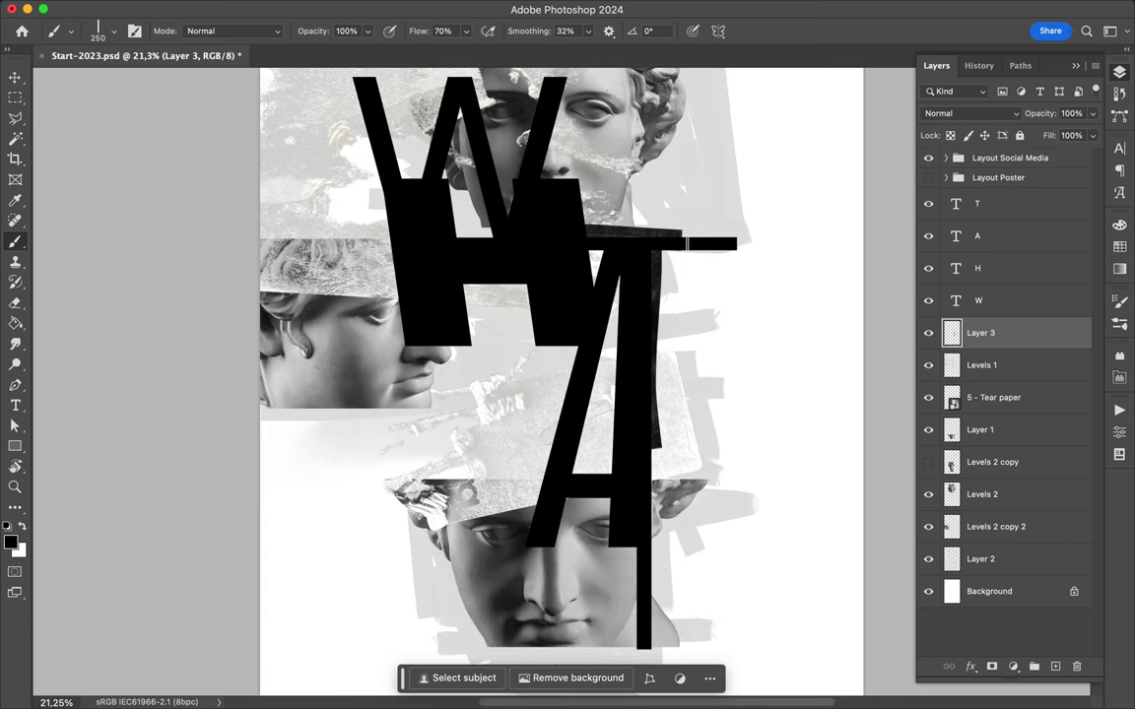
{"action": "scroll", "coordinate": [520, 158], "scroll_direction": "up", "scroll_amount": 3}
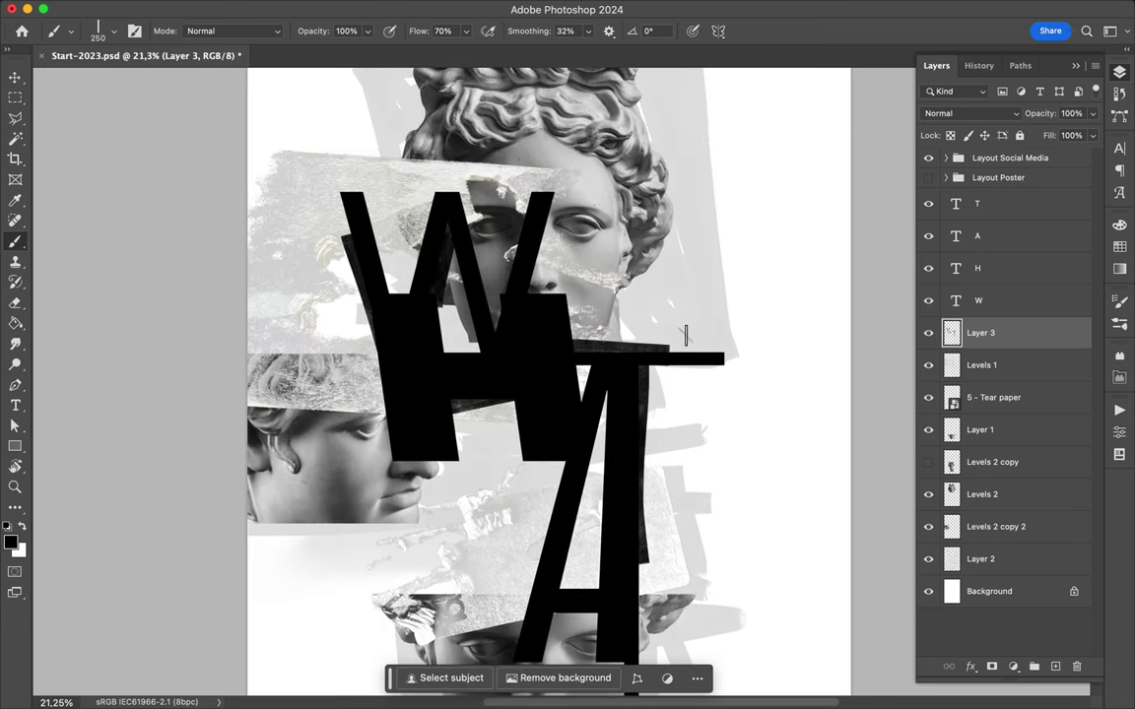
Paint a black sun right of the T: a C shape with short rays around it.
{"action": "mouse_move", "coordinate": [692, 323]}
{"action": "left_mouse_down"}
{"action": "mouse_move", "coordinate": [763, 347]}
{"action": "mouse_move", "coordinate": [689, 372]}
{"action": "left_mouse_up"}
{"action": "mouse_move", "coordinate": [753, 246]}
{"action": "left_mouse_down"}
{"action": "mouse_move", "coordinate": [754, 284]}
{"action": "mouse_move", "coordinate": [775, 298]}
{"action": "left_mouse_up"}
{"action": "left_click_drag", "start_coordinate": [783, 364], "coordinate": [818, 365]}
{"action": "left_click_drag", "start_coordinate": [769, 394], "coordinate": [798, 421]}
{"action": "left_click_drag", "start_coordinate": [706, 429], "coordinate": [708, 468]}
{"action": "left_click_drag", "start_coordinate": [687, 419], "coordinate": [670, 436]}
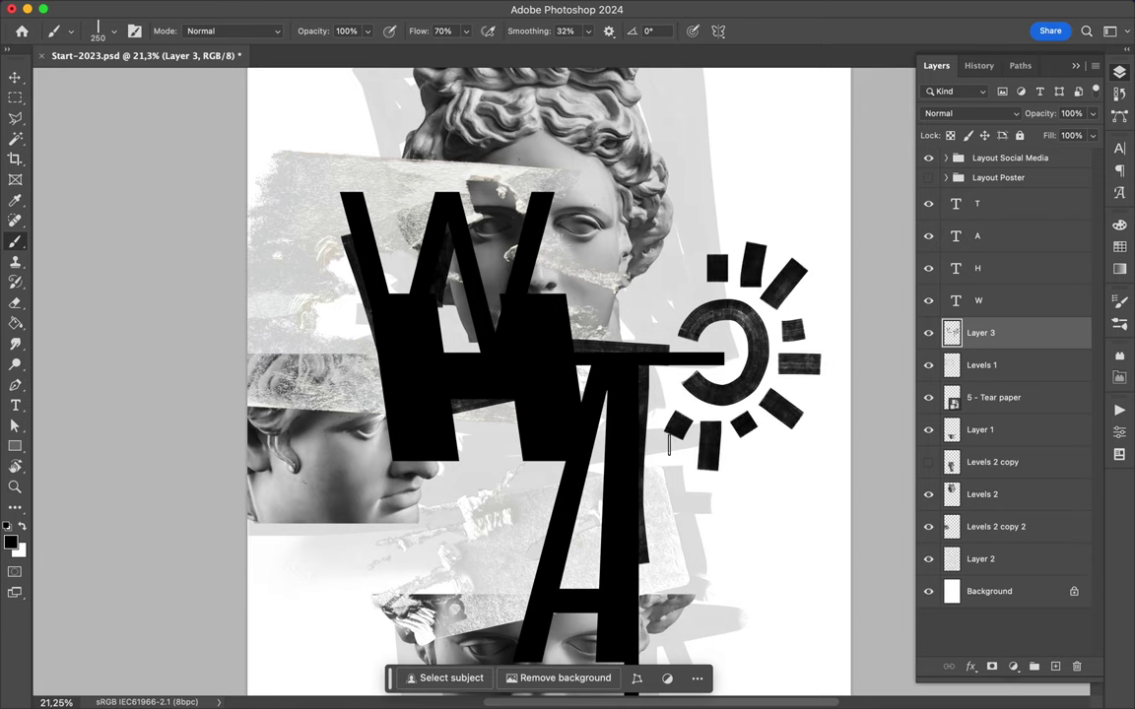
Paint a large 2-shaped curve to the left of the A.
{"action": "scroll", "coordinate": [668, 446], "scroll_direction": "down", "scroll_amount": 1}
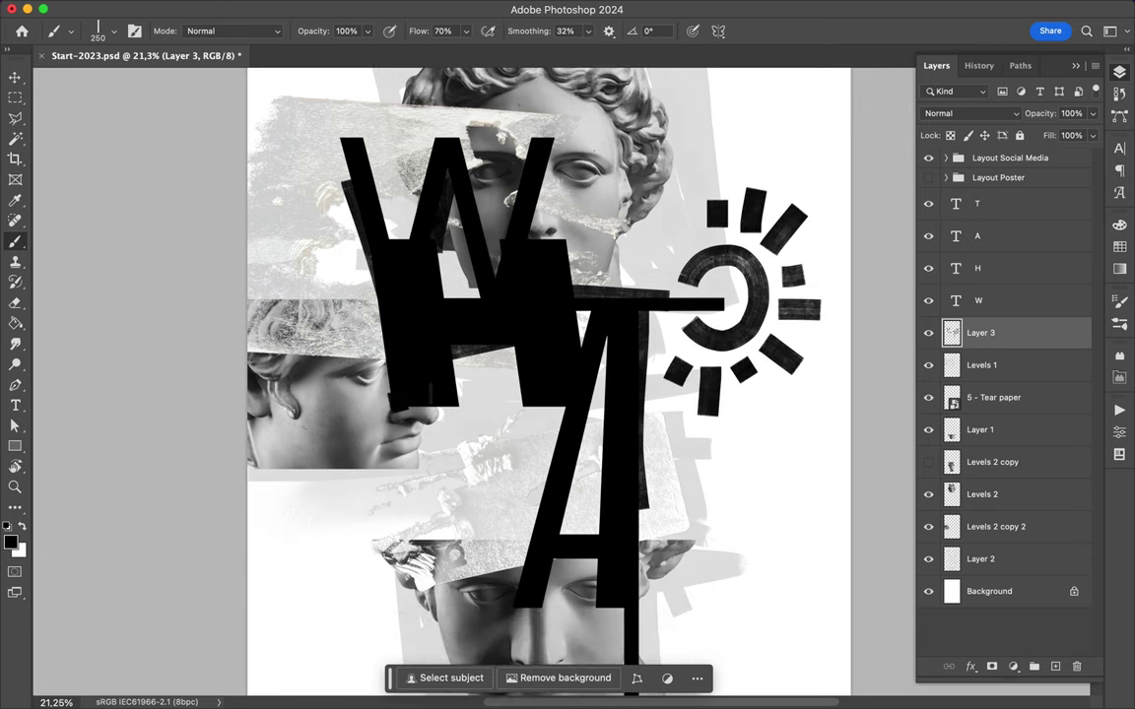
{"action": "scroll", "coordinate": [585, 471], "scroll_direction": "down", "scroll_amount": 1}
{"action": "scroll", "coordinate": [585, 470], "scroll_direction": "down", "scroll_amount": 1}
{"action": "scroll", "coordinate": [610, 493], "scroll_direction": "up", "scroll_amount": 1}
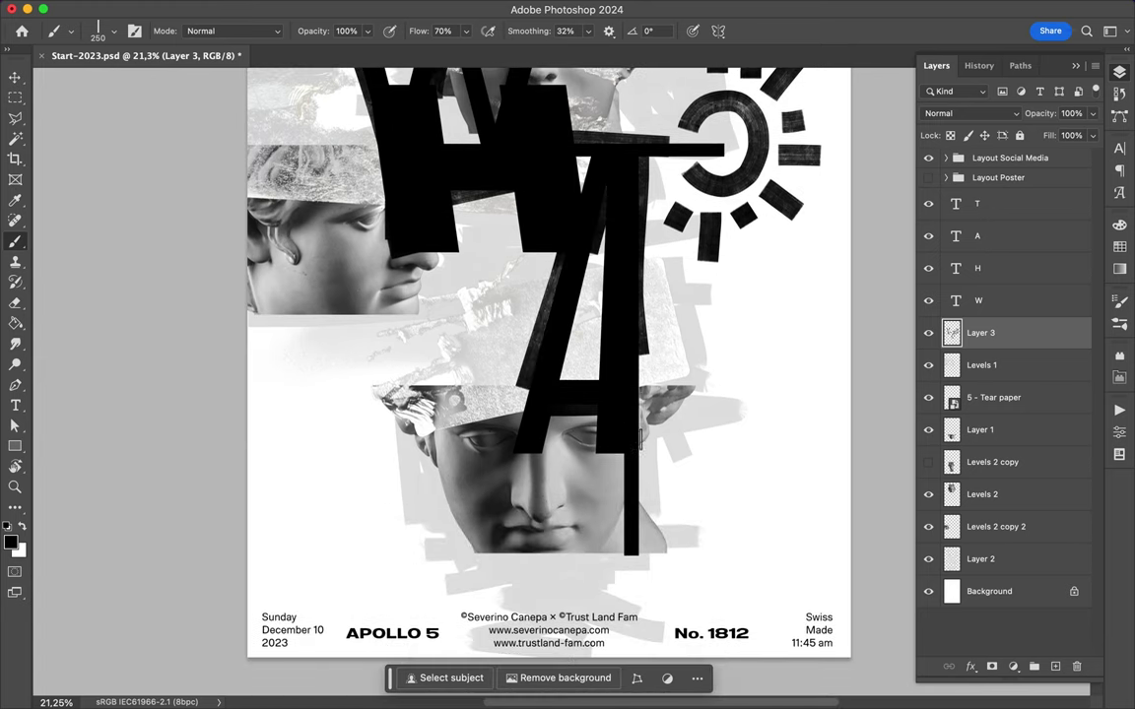
{"action": "scroll", "coordinate": [646, 519], "scroll_direction": "up", "scroll_amount": 2}
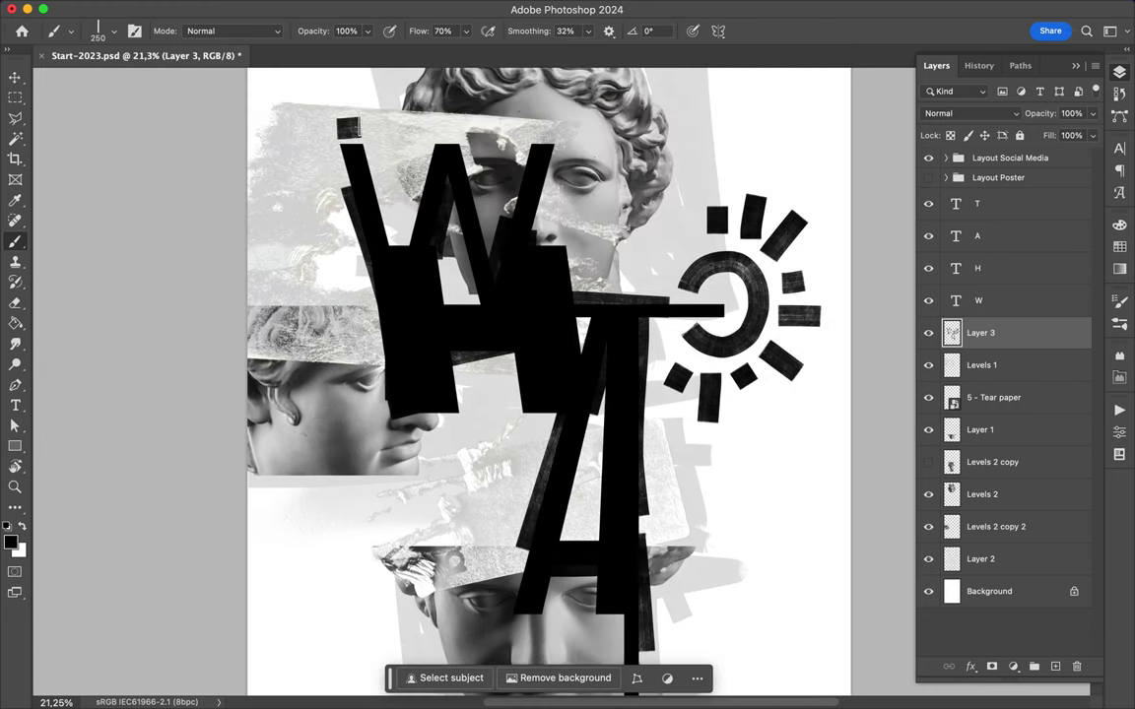
{"action": "scroll", "coordinate": [563, 382], "scroll_direction": "down", "scroll_amount": 1}
{"action": "scroll", "coordinate": [564, 382], "scroll_direction": "down", "scroll_amount": 1}
{"action": "left_click_drag", "start_coordinate": [455, 450], "coordinate": [456, 522]}
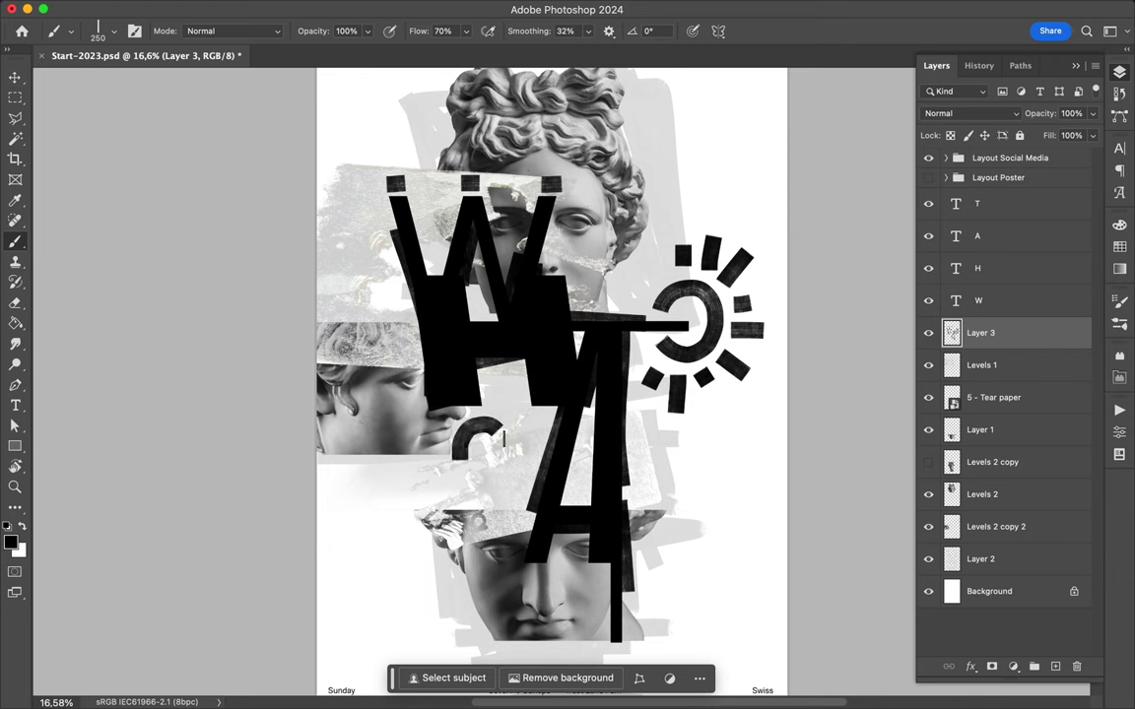
Switch to a thin 32 px brush and add a new empty Layer 4.
{"action": "scroll", "coordinate": [455, 522], "scroll_direction": "up", "scroll_amount": 1}
{"action": "left_click", "coordinate": [113, 30]}
{"action": "double_click", "coordinate": [99, 286]}
{"action": "scroll", "coordinate": [527, 355], "scroll_direction": "up", "scroll_amount": 5}
{"action": "scroll", "coordinate": [400, 355], "scroll_direction": "up", "scroll_amount": 5}
{"action": "scroll", "coordinate": [400, 355], "scroll_direction": "right", "scroll_amount": 3}
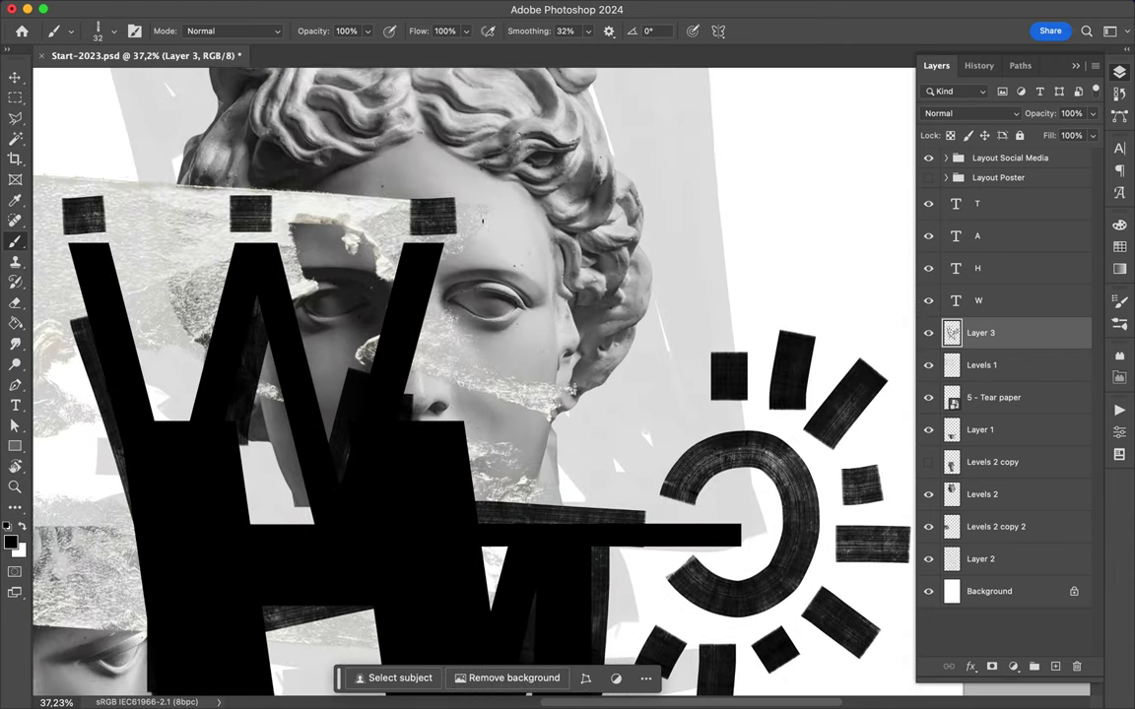
{"action": "scroll", "coordinate": [442, 227], "scroll_direction": "left", "scroll_amount": 3}
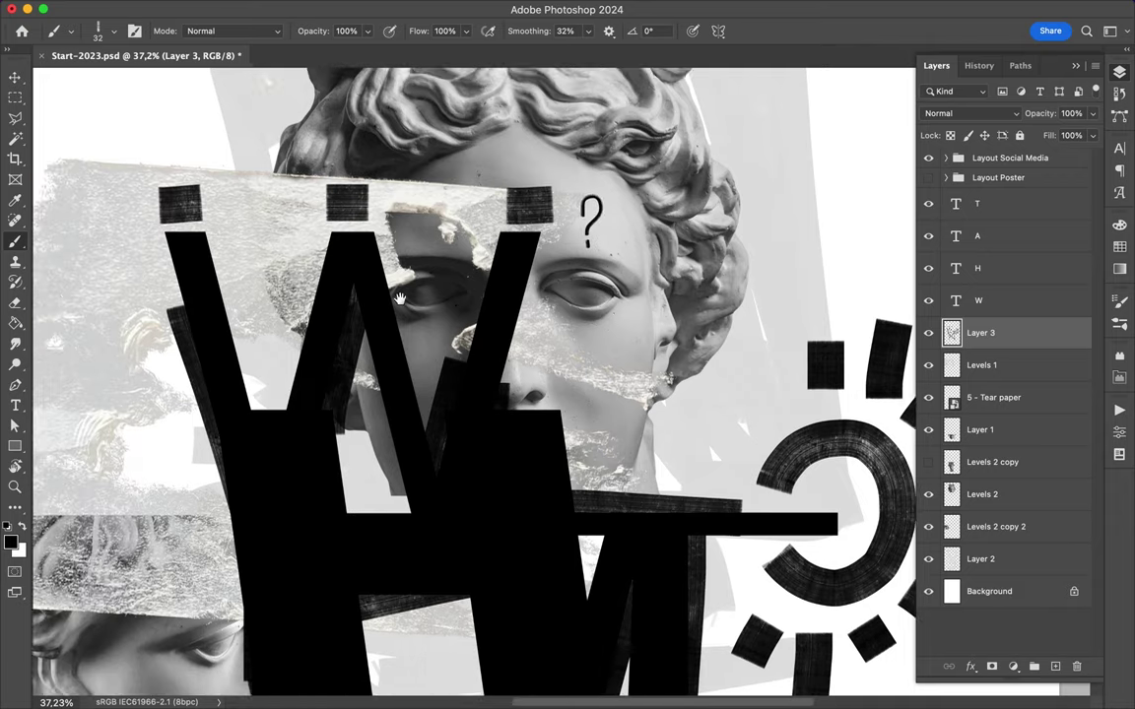
{"action": "scroll", "coordinate": [442, 227], "scroll_direction": "down", "scroll_amount": 3}
{"action": "left_click", "coordinate": [1056, 667]}
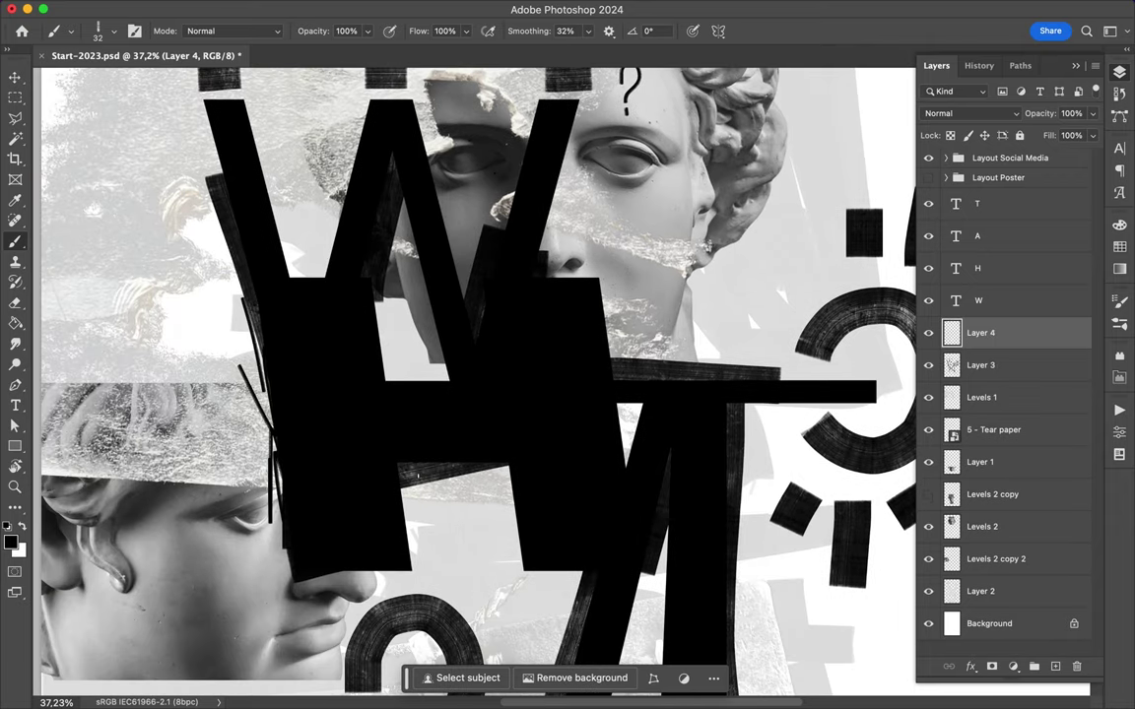
Draw thin freehand lines across the letters, around the W and down beside the A.
{"action": "left_click_drag", "start_coordinate": [381, 476], "coordinate": [580, 573]}
{"action": "scroll", "coordinate": [564, 385], "scroll_direction": "down", "scroll_amount": 3}
{"action": "left_click_drag", "start_coordinate": [378, 307], "coordinate": [490, 277]}
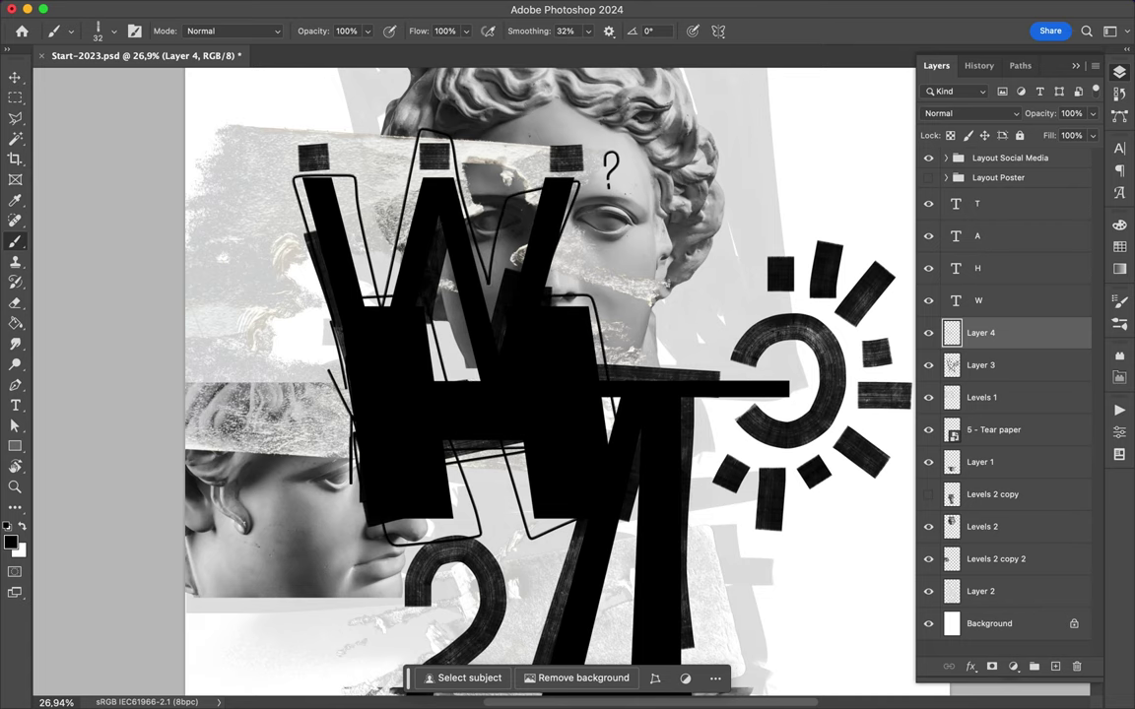
{"action": "scroll", "coordinate": [532, 384], "scroll_direction": "down", "scroll_amount": 5}
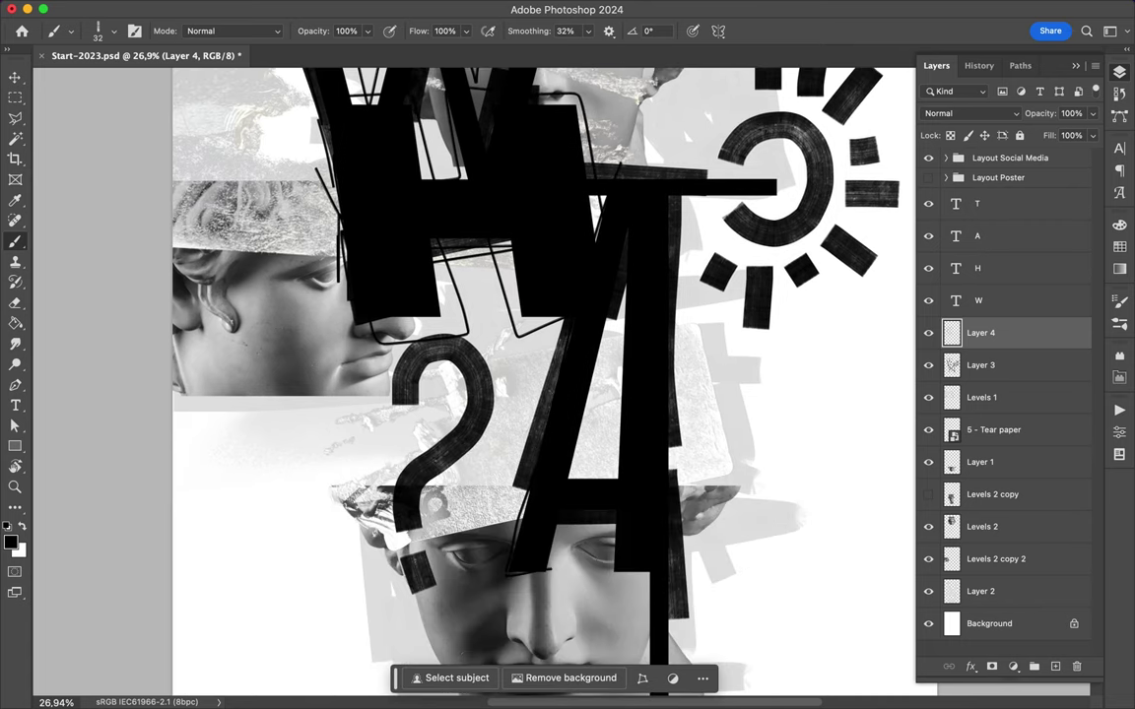
{"action": "left_click_drag", "start_coordinate": [669, 187], "coordinate": [613, 578]}
{"action": "scroll", "coordinate": [610, 394], "scroll_direction": "down", "scroll_amount": 2}
{"action": "left_click_drag", "start_coordinate": [613, 468], "coordinate": [629, 591]}
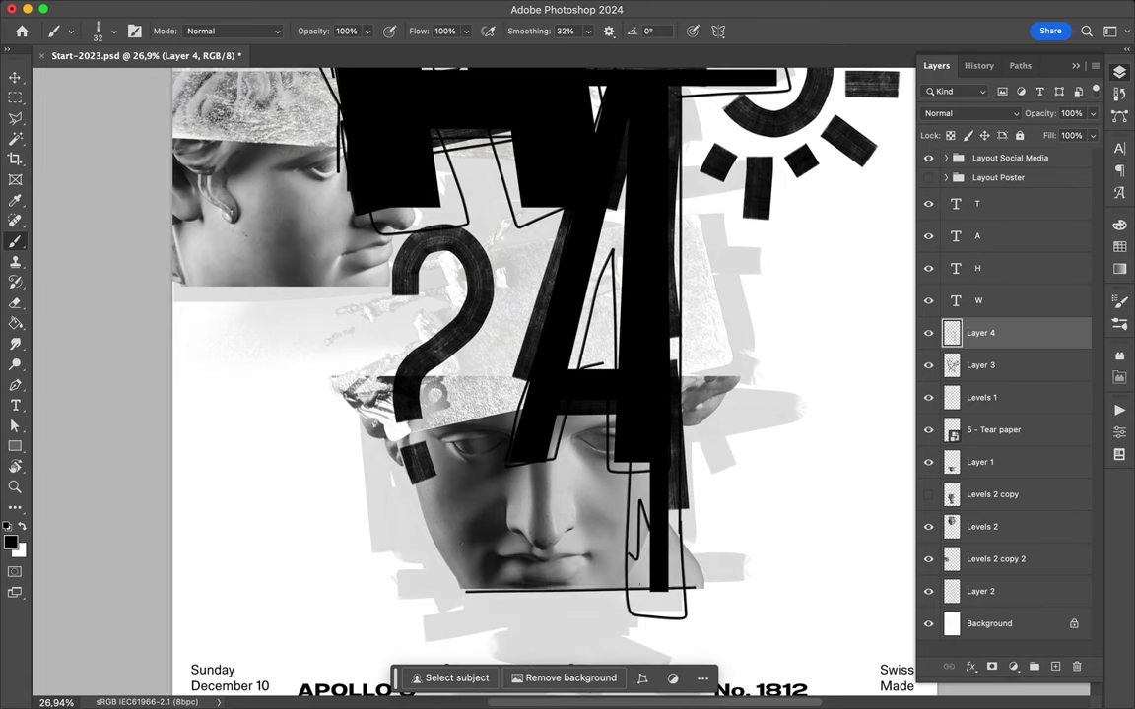
{"action": "scroll", "coordinate": [532, 385], "scroll_direction": "down", "scroll_amount": 3}
{"action": "scroll", "coordinate": [532, 384], "scroll_direction": "up", "scroll_amount": 2}
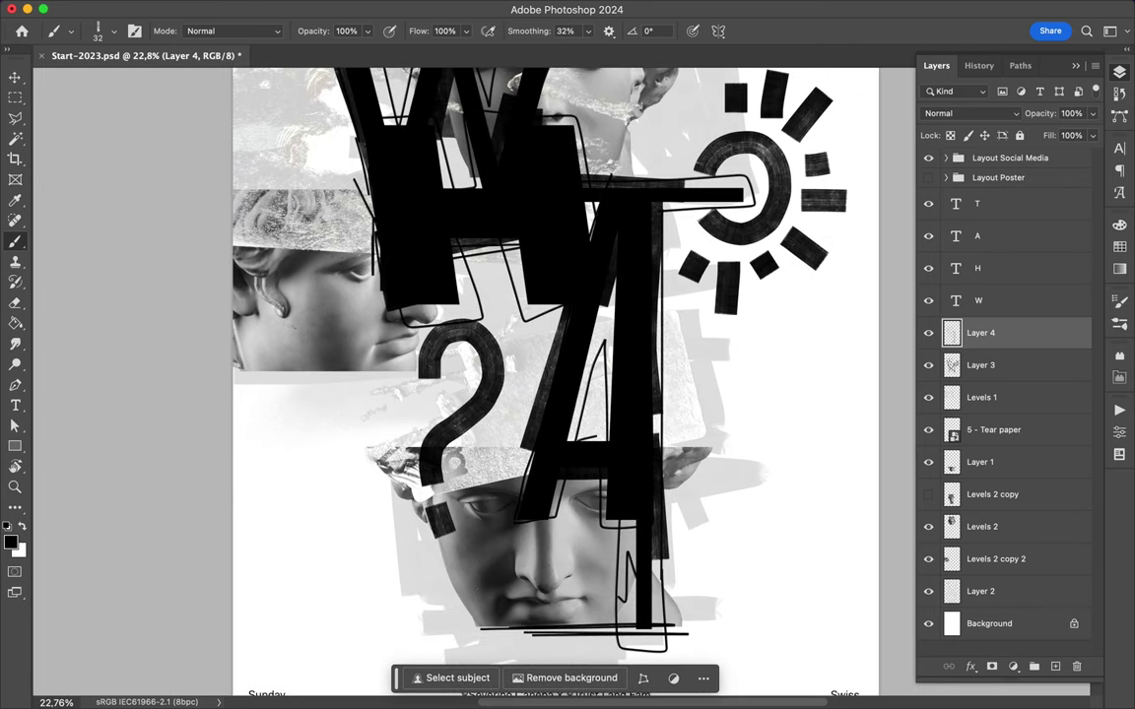
Loop rough scribbled outlines around the lower face and trace lines along its bottom edge.
{"action": "mouse_move", "coordinate": [366, 610]}
{"action": "left_mouse_down"}
{"action": "mouse_move", "coordinate": [650, 390]}
{"action": "mouse_move", "coordinate": [340, 542]}
{"action": "mouse_move", "coordinate": [680, 404]}
{"action": "left_mouse_up"}
{"action": "left_click_drag", "start_coordinate": [463, 394], "coordinate": [353, 546]}
{"action": "left_click_drag", "start_coordinate": [347, 447], "coordinate": [539, 443]}
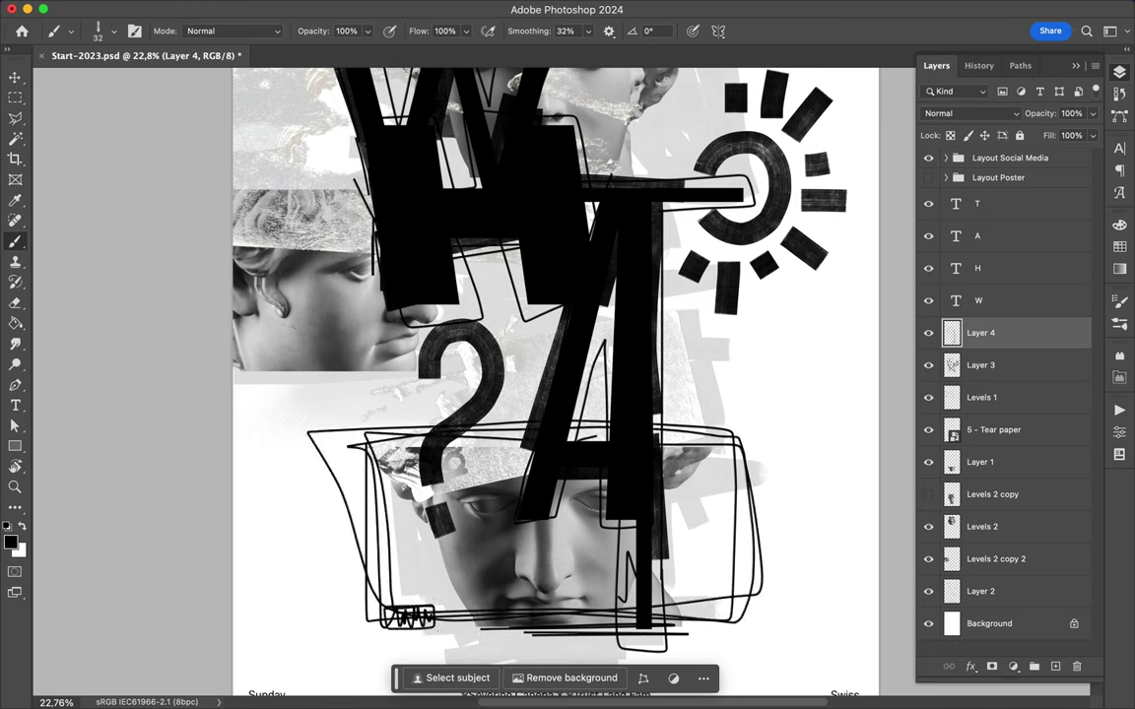
{"action": "scroll", "coordinate": [554, 380], "scroll_direction": "up", "scroll_amount": 3}
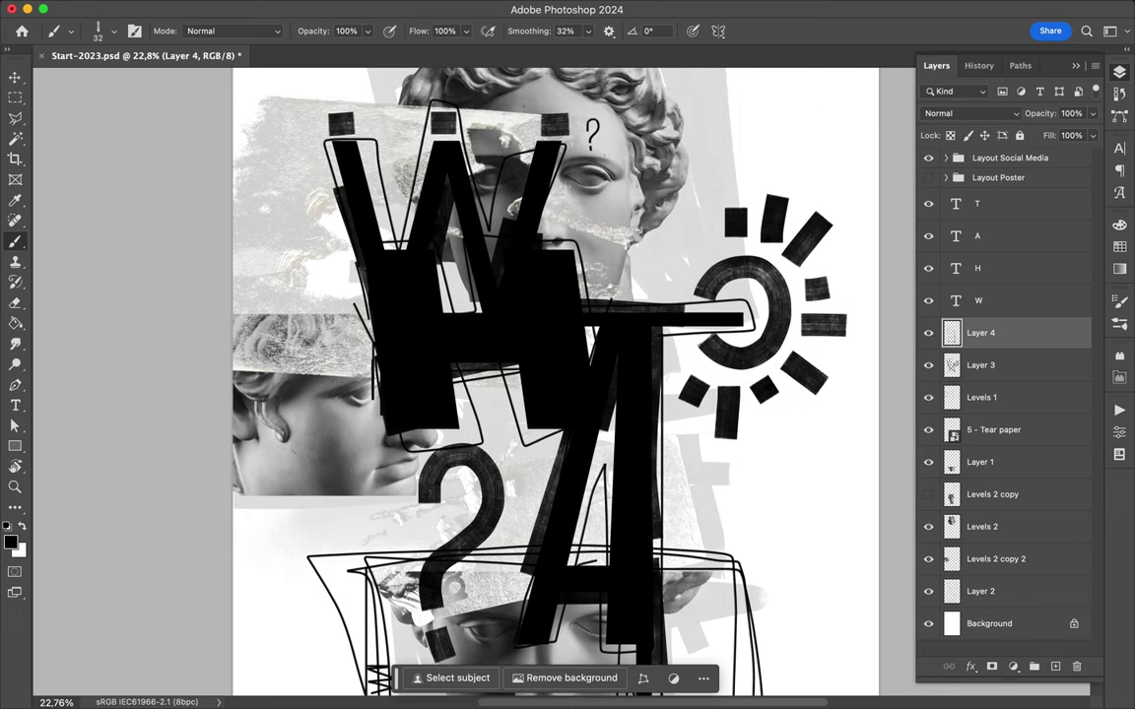
{"action": "left_click_drag", "start_coordinate": [441, 487], "coordinate": [325, 499]}
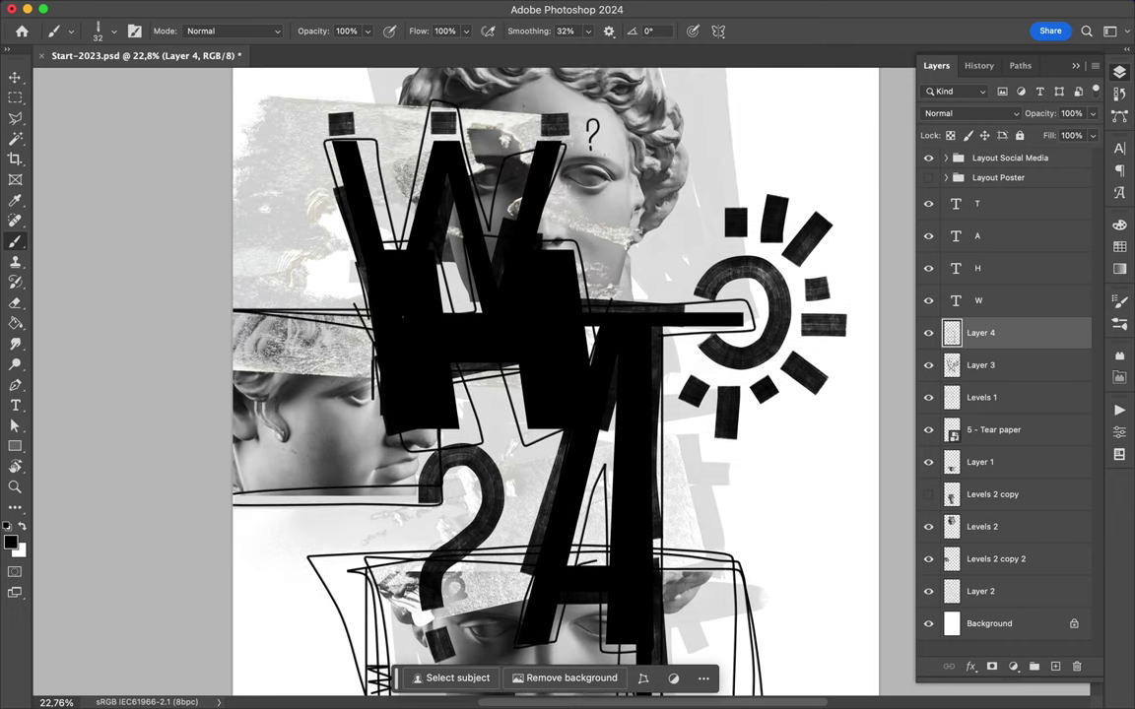
{"action": "scroll", "coordinate": [555, 379], "scroll_direction": "down", "scroll_amount": 2}
{"action": "scroll", "coordinate": [554, 379], "scroll_direction": "down", "scroll_amount": 1}
{"action": "scroll", "coordinate": [554, 380], "scroll_direction": "up", "scroll_amount": 3}
{"action": "scroll", "coordinate": [555, 379], "scroll_direction": "up", "scroll_amount": 1}
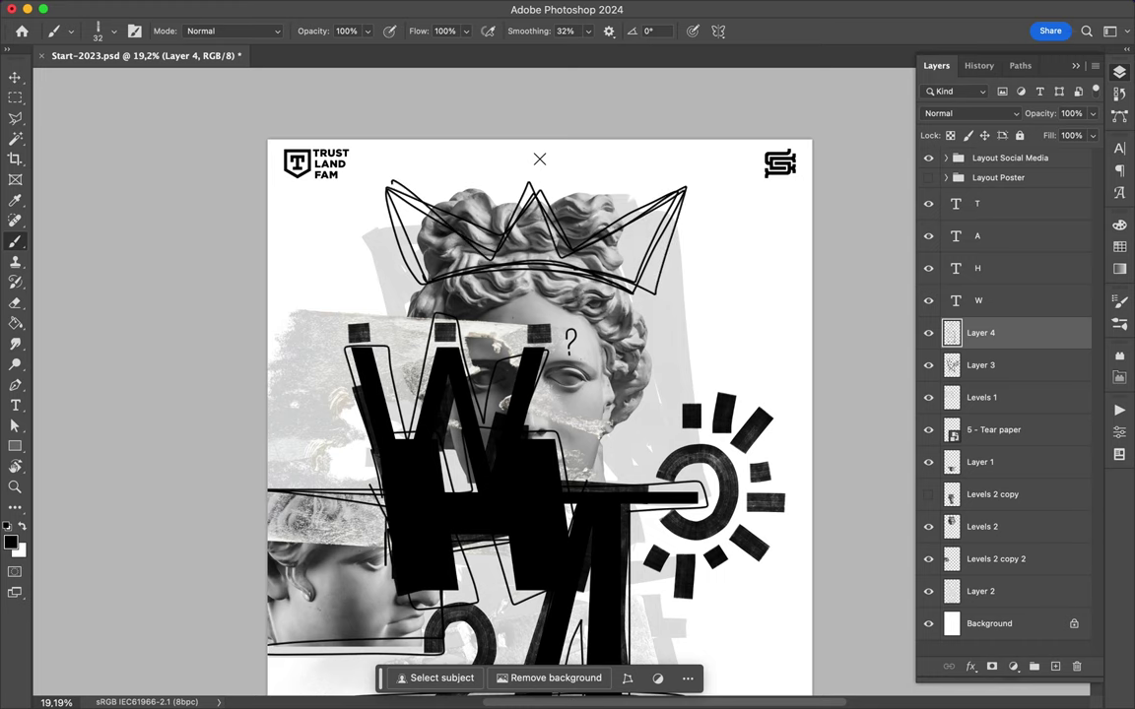
{"action": "left_click", "coordinate": [97, 32]}
Thicken the crown with bold Marky Mark brush strokes.
{"action": "scroll", "coordinate": [117, 364], "scroll_direction": "down", "scroll_amount": 2}
{"action": "left_click", "coordinate": [118, 386]}
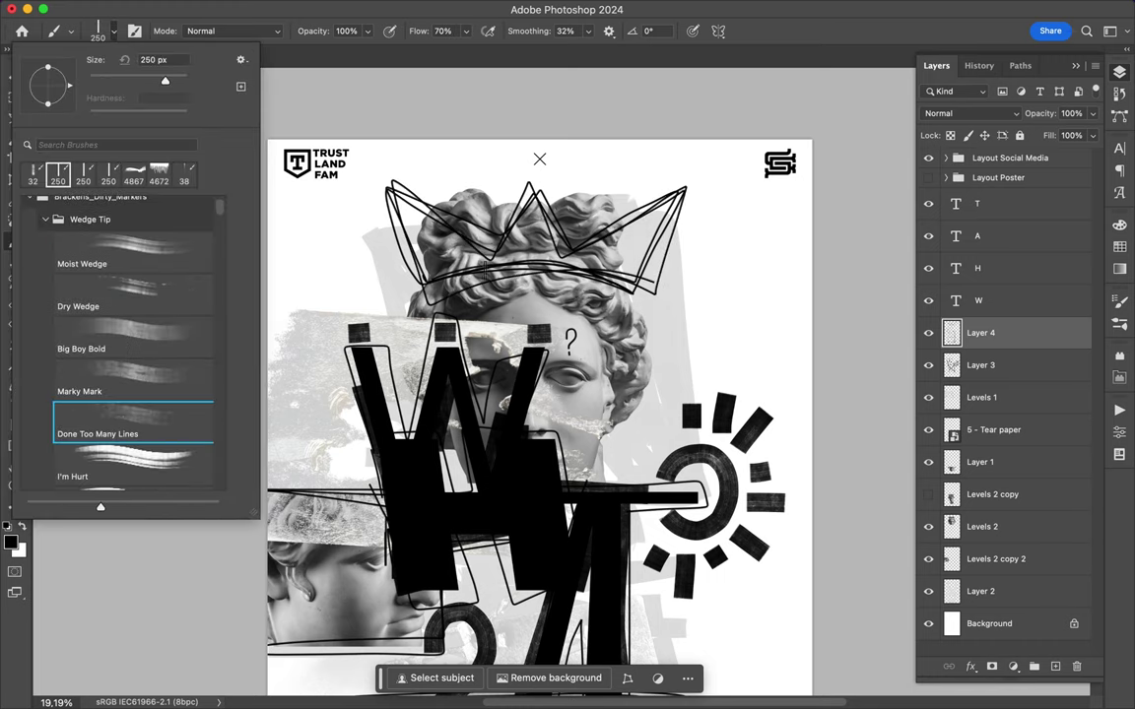
{"action": "left_click_drag", "start_coordinate": [374, 276], "coordinate": [630, 281]}
{"action": "left_click_drag", "start_coordinate": [399, 178], "coordinate": [689, 187]}
Add marker strokes and dashes at the right edge, the A's lower right, the left edge and centre.
{"action": "scroll", "coordinate": [601, 157], "scroll_direction": "down", "scroll_amount": 3}
{"action": "scroll", "coordinate": [591, 215], "scroll_direction": "down", "scroll_amount": 3}
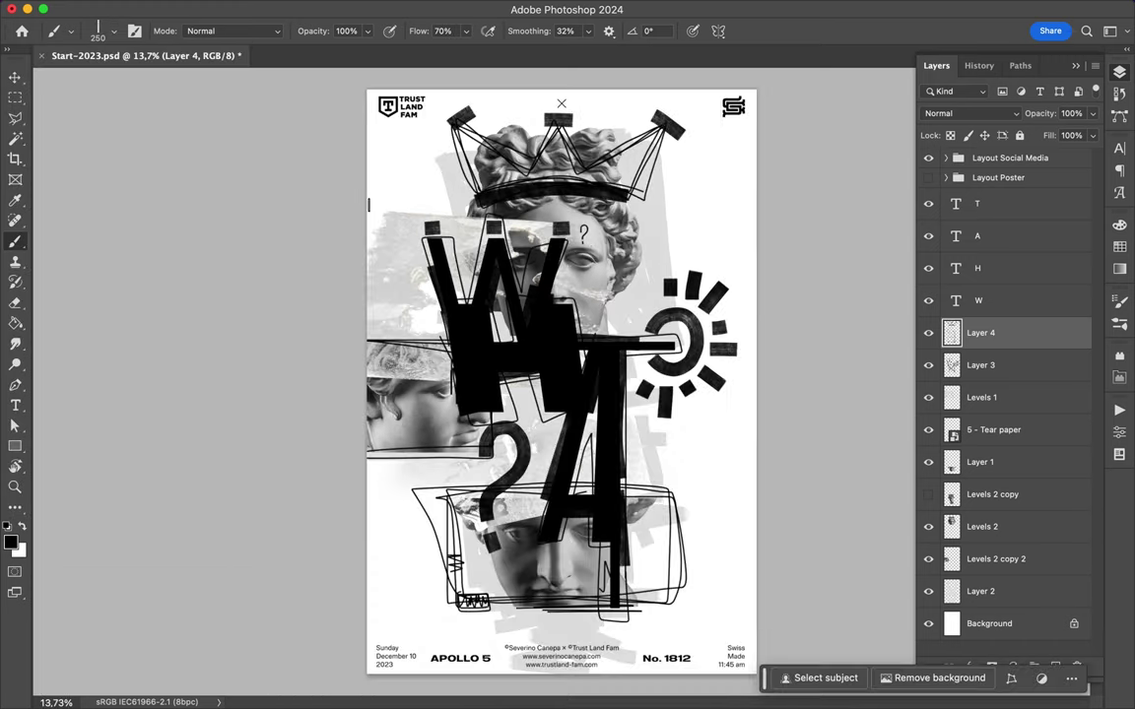
{"action": "left_click_drag", "start_coordinate": [755, 448], "coordinate": [709, 498]}
{"action": "left_click_drag", "start_coordinate": [667, 558], "coordinate": [678, 598]}
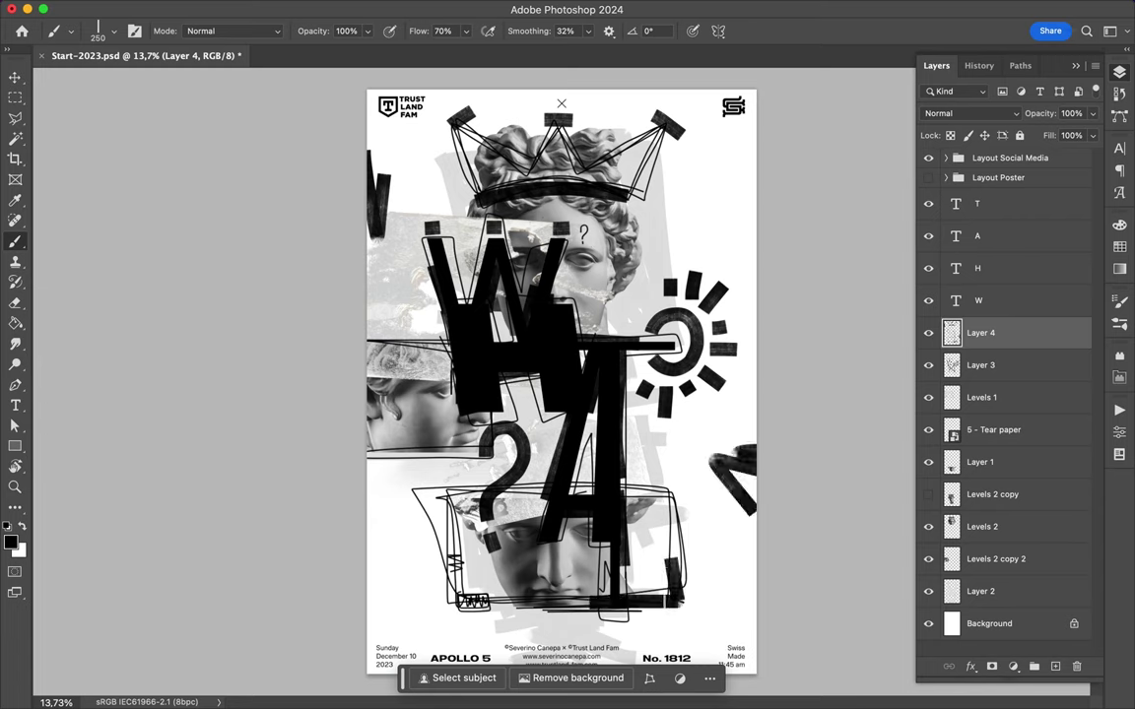
{"action": "left_click_drag", "start_coordinate": [407, 342], "coordinate": [424, 342]}
{"action": "mouse_move", "coordinate": [388, 476]}
{"action": "left_mouse_down"}
{"action": "mouse_move", "coordinate": [370, 498]}
{"action": "mouse_move", "coordinate": [370, 546]}
{"action": "left_mouse_up"}
{"action": "left_click_drag", "start_coordinate": [636, 414], "coordinate": [637, 470]}
{"action": "left_click_drag", "start_coordinate": [591, 321], "coordinate": [630, 320]}
With the small 32 px brush, trace thin lines through the central letters and the W's left stroke.
{"action": "key", "text": "v"}
{"action": "key", "text": "b"}
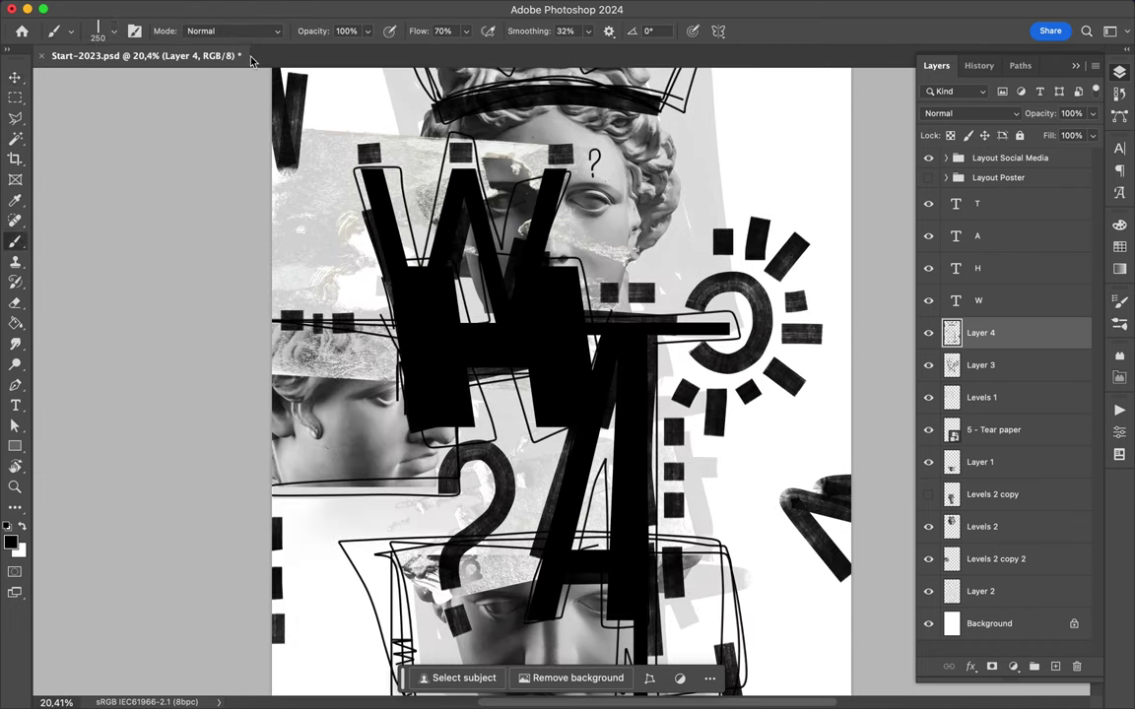
{"action": "left_click", "coordinate": [111, 31]}
{"action": "left_click", "coordinate": [103, 288]}
{"action": "key", "text": "Return"}
{"action": "mouse_move", "coordinate": [472, 335]}
{"action": "left_mouse_down"}
{"action": "mouse_move", "coordinate": [507, 474]}
{"action": "mouse_move", "coordinate": [591, 306]}
{"action": "mouse_move", "coordinate": [670, 217]}
{"action": "mouse_move", "coordinate": [538, 203]}
{"action": "mouse_move", "coordinate": [501, 153]}
{"action": "mouse_move", "coordinate": [520, 126]}
{"action": "left_mouse_up"}
{"action": "scroll", "coordinate": [562, 384], "scroll_direction": "down", "scroll_amount": 3}
{"action": "scroll", "coordinate": [501, 152], "scroll_direction": "up", "scroll_amount": 2}
{"action": "left_click_drag", "start_coordinate": [404, 240], "coordinate": [361, 217]}
Scribble freehand lines at the lower-left and upper-right corners, then add a new empty Layer 5.
{"action": "scroll", "coordinate": [563, 437], "scroll_direction": "down", "scroll_amount": 1}
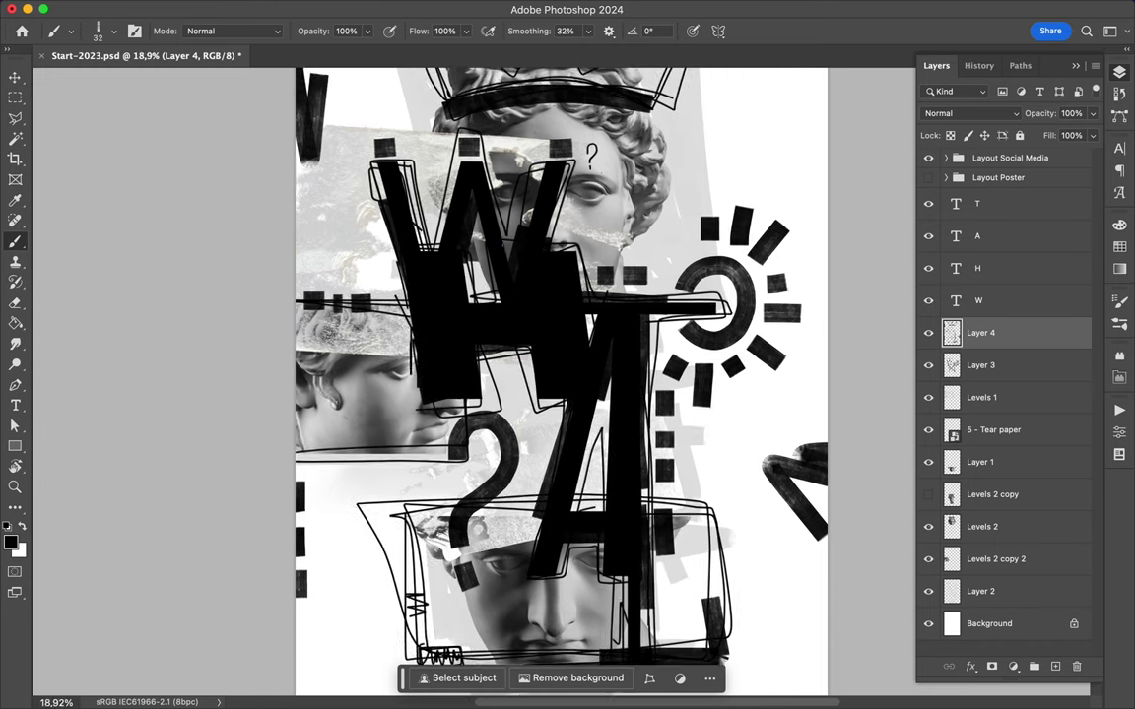
{"action": "scroll", "coordinate": [563, 436], "scroll_direction": "down", "scroll_amount": 1}
{"action": "scroll", "coordinate": [563, 436], "scroll_direction": "down", "scroll_amount": 2}
{"action": "left_click_drag", "start_coordinate": [375, 589], "coordinate": [424, 497]}
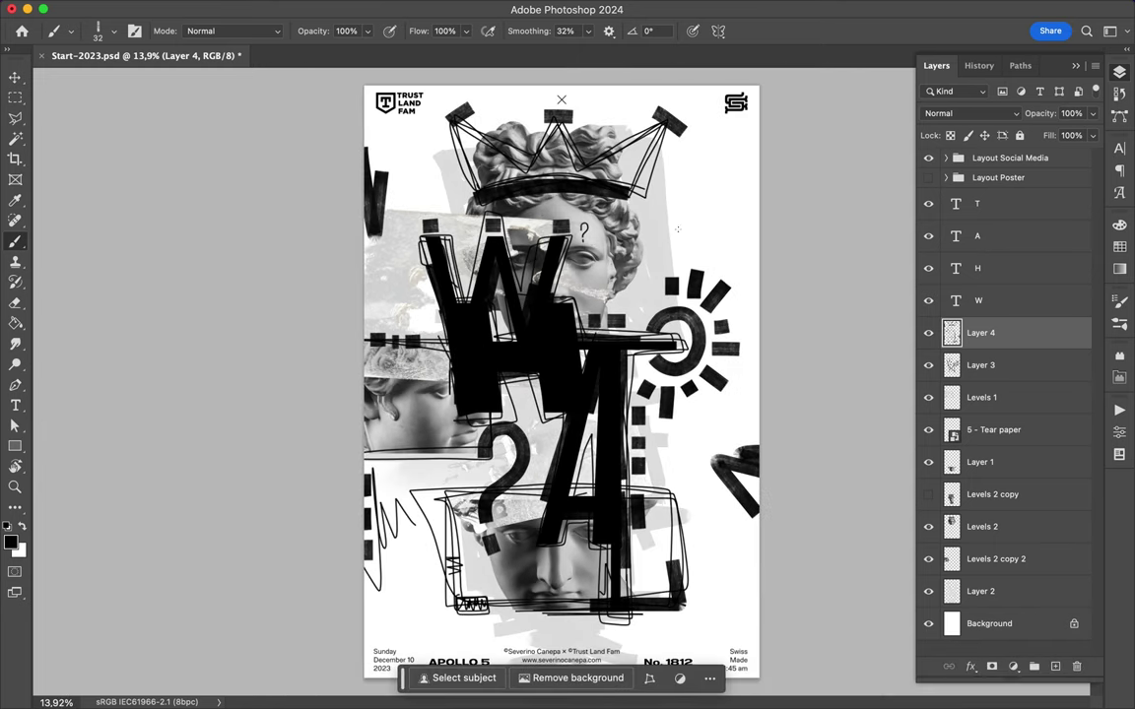
{"action": "left_click_drag", "start_coordinate": [744, 188], "coordinate": [705, 230]}
{"action": "key", "text": "super+shift+alt+n"}
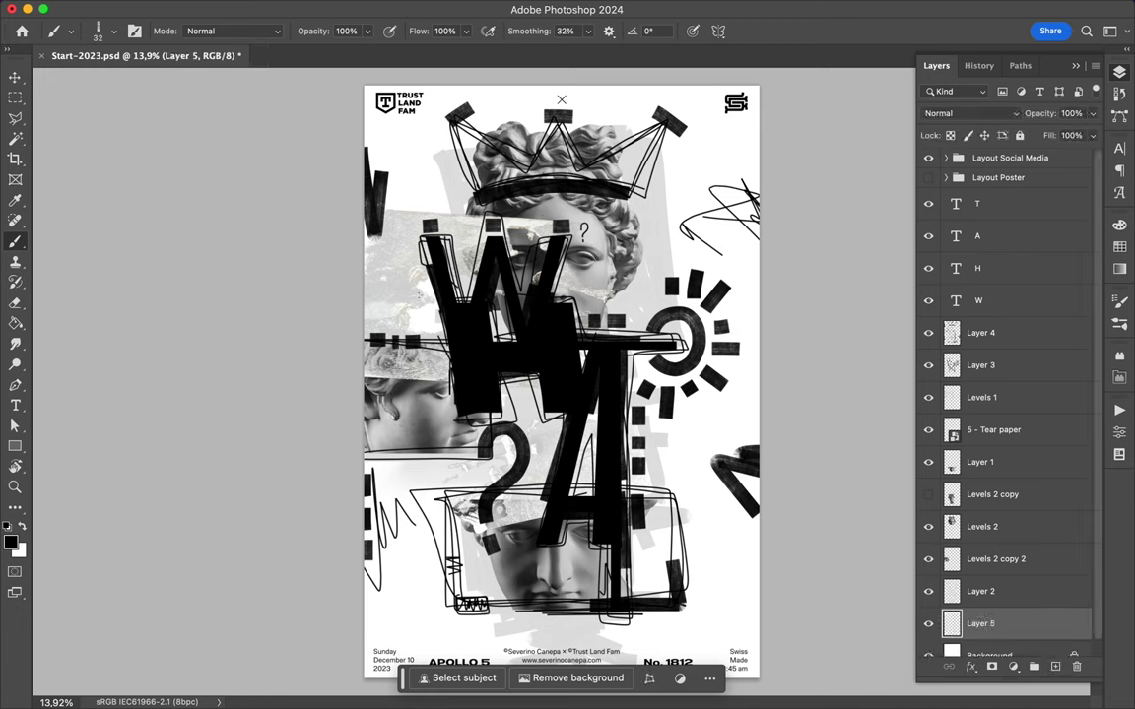
Select the 'It's Going To Run Out' brush and add a new layer for scribbles.
{"action": "left_click", "coordinate": [185, 8]}
{"action": "left_click", "coordinate": [99, 31]}
{"action": "left_click", "coordinate": [45, 241]}
{"action": "left_click", "coordinate": [110, 274]}
{"action": "key", "text": "Return"}
{"action": "scroll", "coordinate": [561, 371], "scroll_direction": "up", "scroll_amount": 1}
{"action": "scroll", "coordinate": [561, 372], "scroll_direction": "up", "scroll_amount": 1}
{"action": "key", "text": "super+shift+alt+n"}
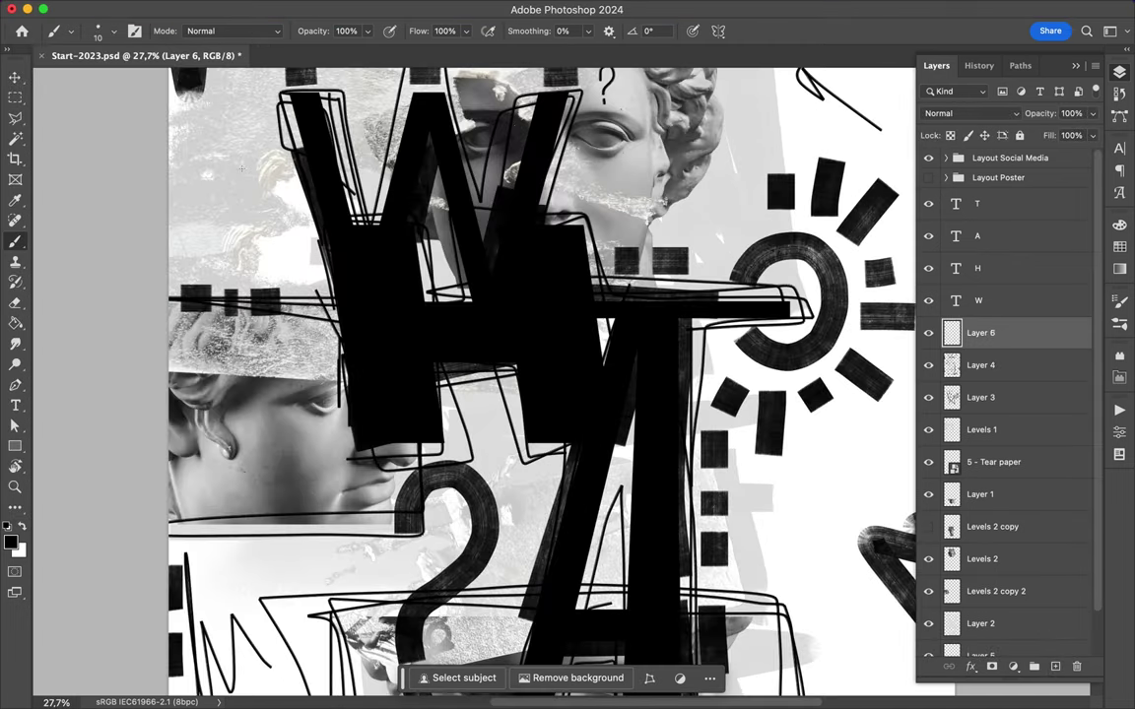
Scribble thin black lines beside and around the W's left strokes.
{"action": "scroll", "coordinate": [561, 372], "scroll_direction": "up", "scroll_amount": 2}
{"action": "left_click_drag", "start_coordinate": [236, 202], "coordinate": [276, 360]}
{"action": "left_click_drag", "start_coordinate": [258, 258], "coordinate": [295, 384]}
{"action": "left_click_drag", "start_coordinate": [300, 206], "coordinate": [317, 286]}
{"action": "left_click_drag", "start_coordinate": [246, 202], "coordinate": [281, 332]}
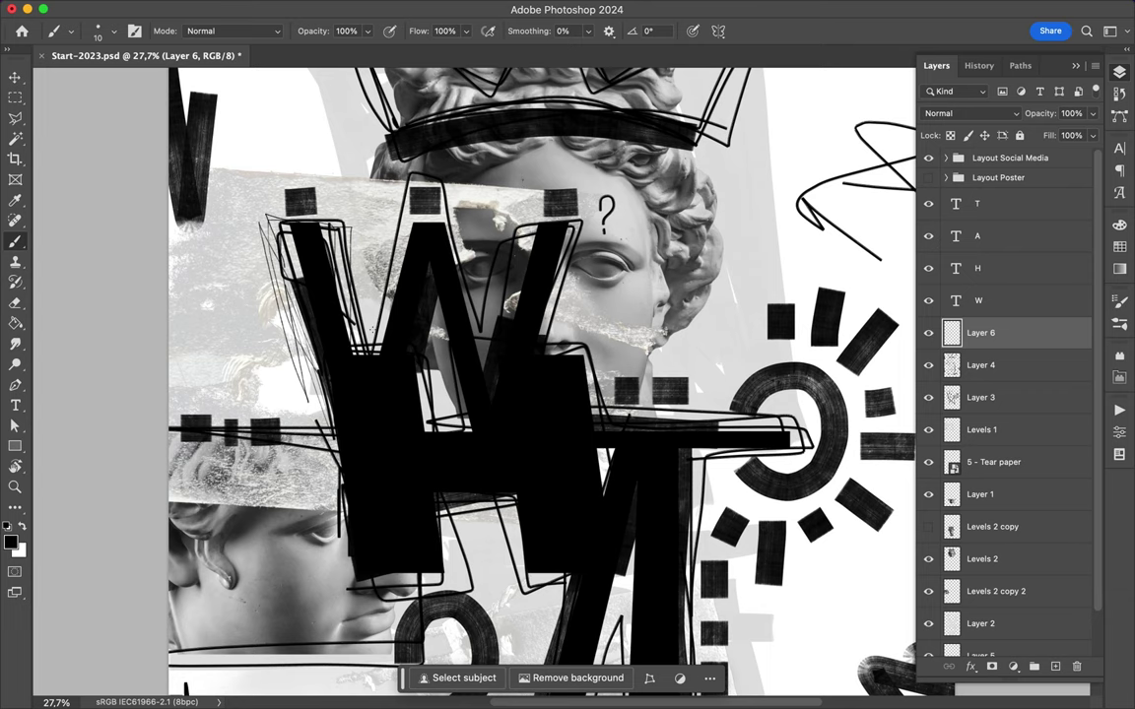
{"action": "scroll", "coordinate": [552, 374], "scroll_direction": "down", "scroll_amount": 1}
{"action": "mouse_move", "coordinate": [276, 216]}
{"action": "left_mouse_down"}
{"action": "mouse_move", "coordinate": [320, 266]}
{"action": "mouse_move", "coordinate": [389, 285]}
{"action": "left_mouse_up"}
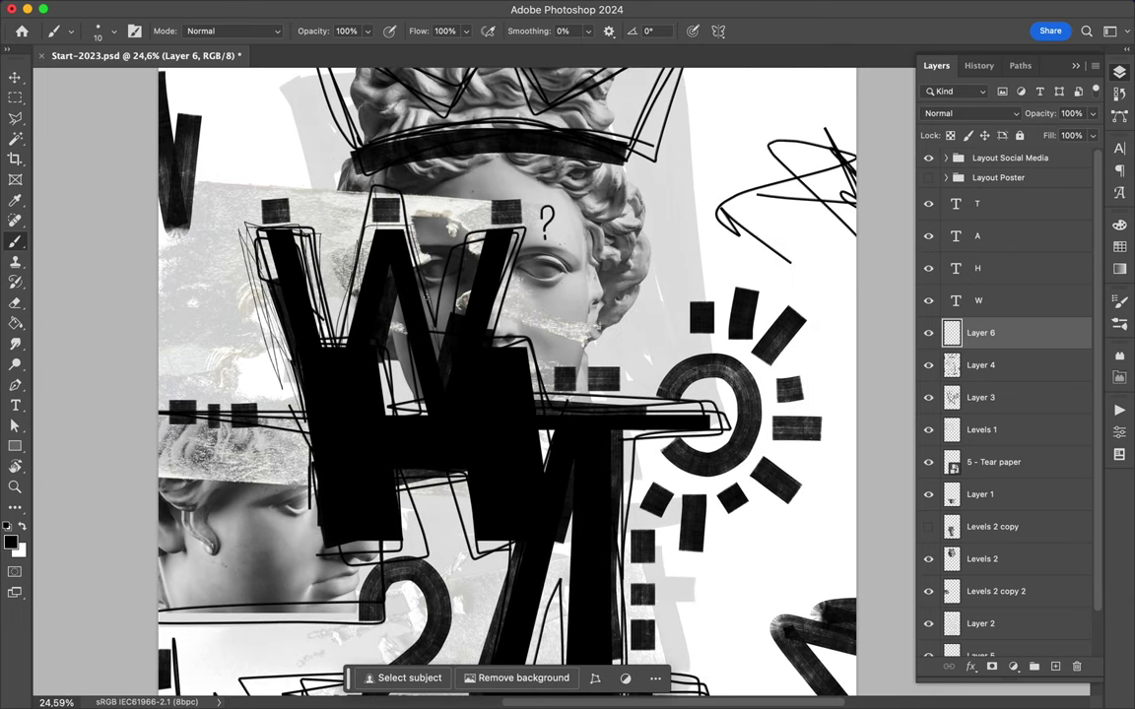
{"action": "left_click_drag", "start_coordinate": [374, 207], "coordinate": [327, 249]}
{"action": "left_click_drag", "start_coordinate": [251, 197], "coordinate": [321, 294]}
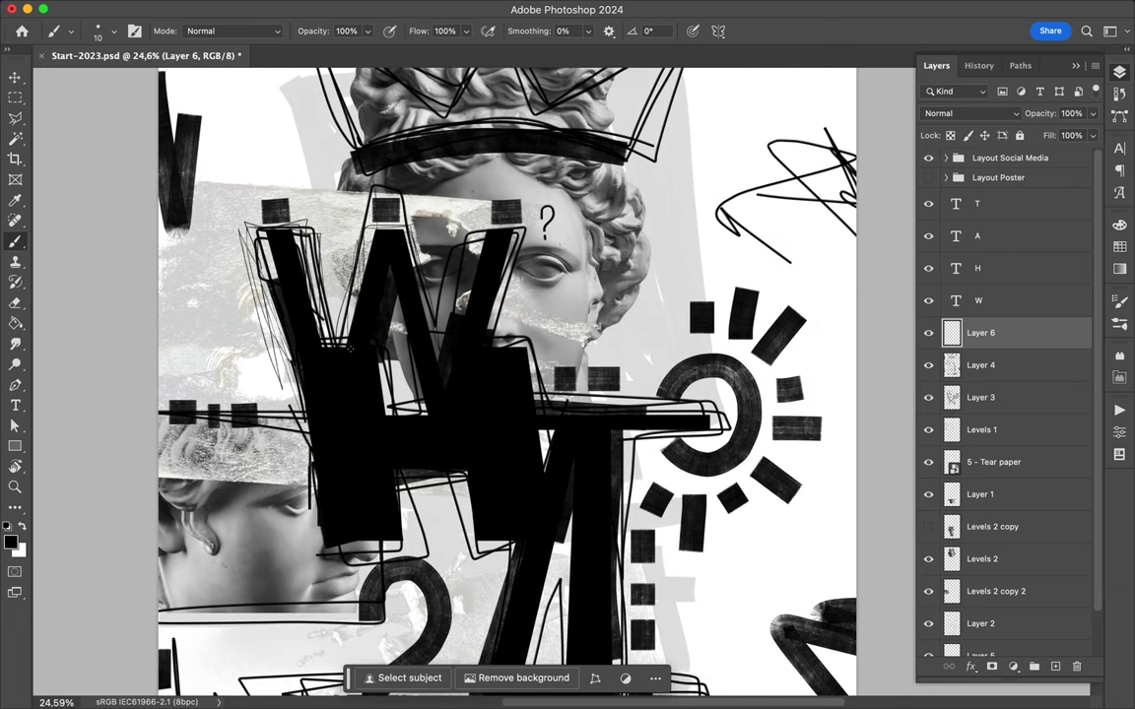
Sketch thin scribbles around the W's middle and right strokes.
{"action": "scroll", "coordinate": [560, 158], "scroll_direction": "up", "scroll_amount": 1}
{"action": "scroll", "coordinate": [560, 158], "scroll_direction": "up", "scroll_amount": 2}
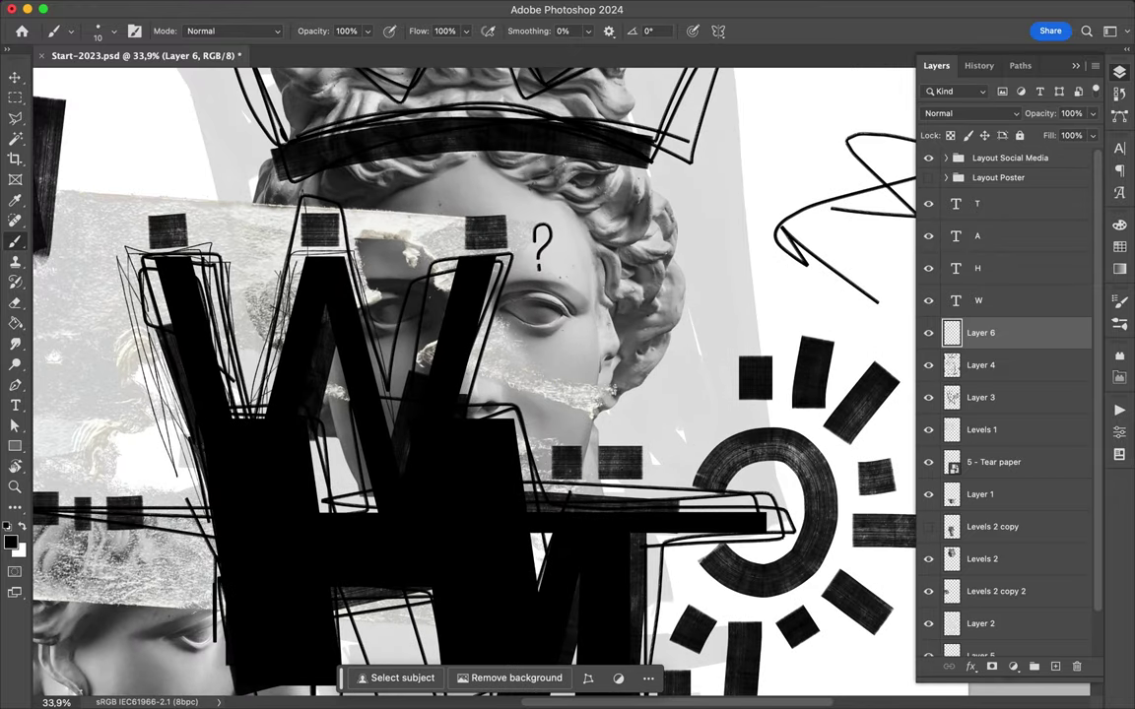
{"action": "left_click_drag", "start_coordinate": [441, 236], "coordinate": [421, 354]}
{"action": "left_click_drag", "start_coordinate": [404, 264], "coordinate": [453, 229]}
{"action": "mouse_move", "coordinate": [295, 228]}
{"action": "left_mouse_down"}
{"action": "mouse_move", "coordinate": [330, 335]}
{"action": "mouse_move", "coordinate": [347, 321]}
{"action": "left_mouse_up"}
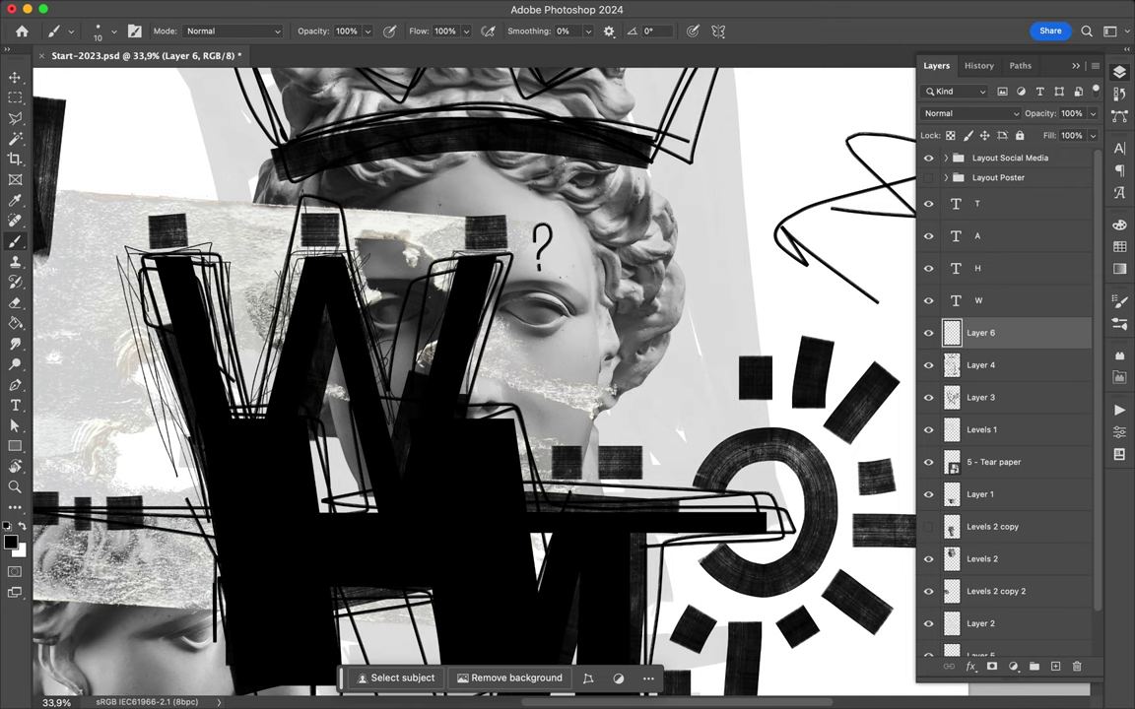
{"action": "left_click_drag", "start_coordinate": [455, 276], "coordinate": [432, 347]}
{"action": "left_click_drag", "start_coordinate": [468, 224], "coordinate": [424, 380]}
{"action": "mouse_move", "coordinate": [455, 281]}
{"action": "left_mouse_down"}
{"action": "mouse_move", "coordinate": [449, 376]}
{"action": "mouse_move", "coordinate": [479, 441]}
{"action": "mouse_move", "coordinate": [542, 445]}
{"action": "left_mouse_up"}
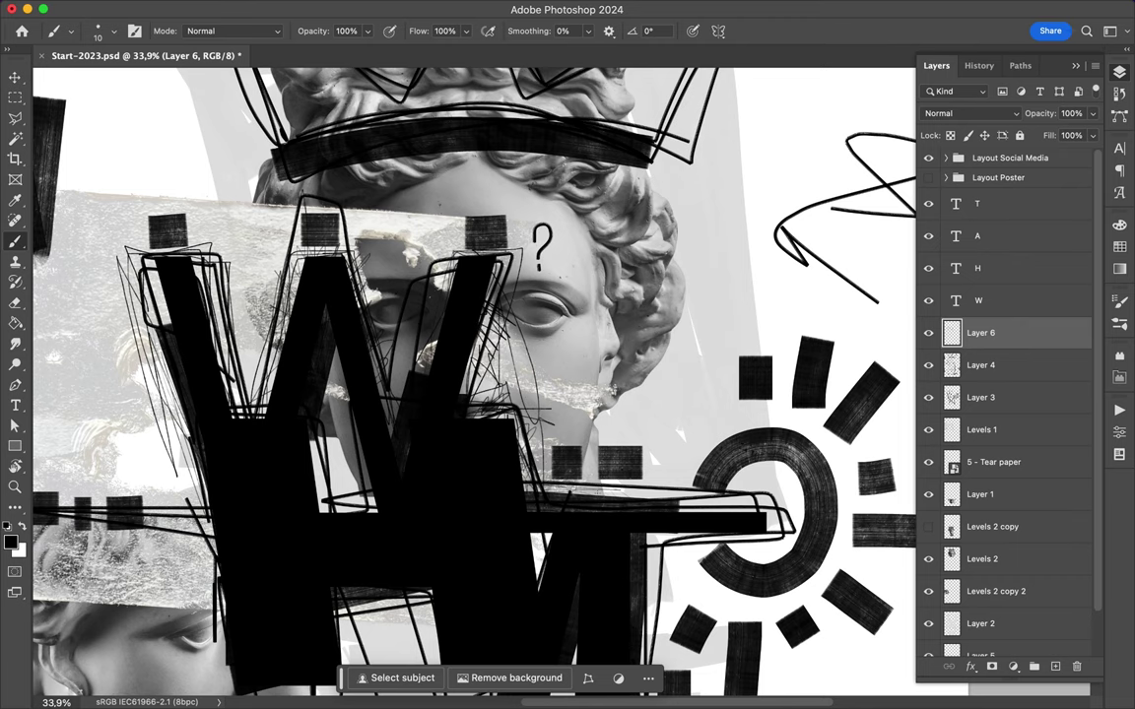
Hatch inside the W's left stroke and draw lines down, across and up at lower left.
{"action": "scroll", "coordinate": [427, 342], "scroll_direction": "down", "scroll_amount": 3}
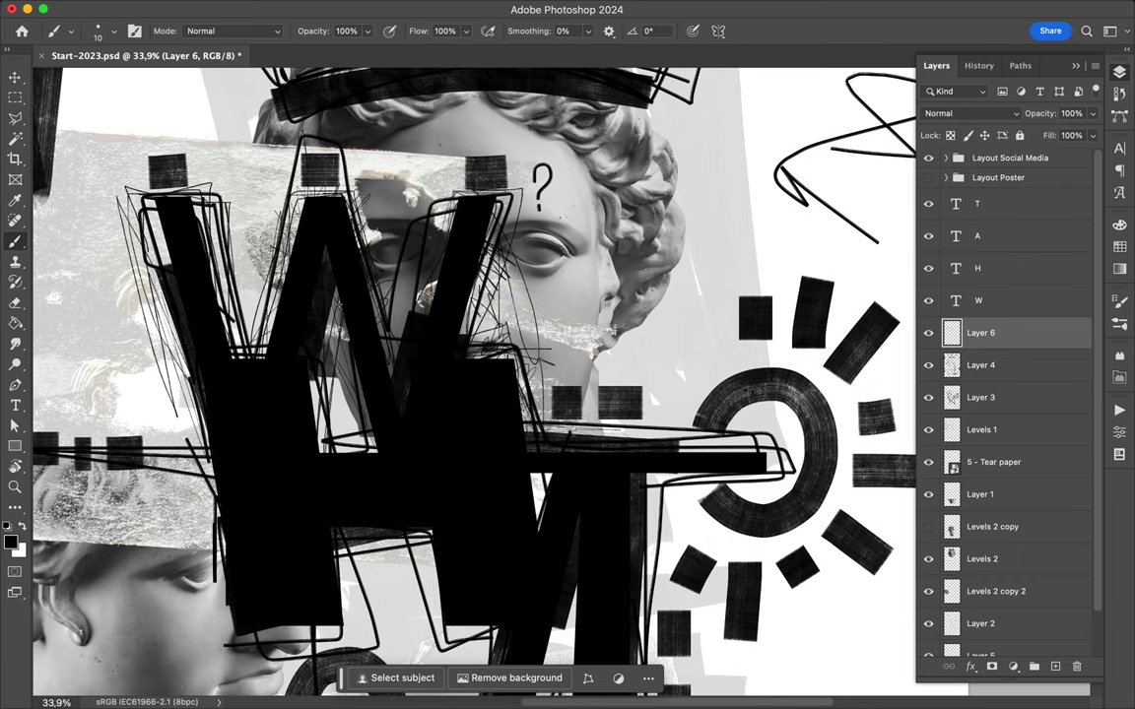
{"action": "left_click_drag", "start_coordinate": [281, 343], "coordinate": [296, 407]}
{"action": "mouse_move", "coordinate": [334, 321]}
{"action": "left_mouse_down"}
{"action": "mouse_move", "coordinate": [298, 404]}
{"action": "mouse_move", "coordinate": [317, 290]}
{"action": "mouse_move", "coordinate": [333, 401]}
{"action": "left_mouse_up"}
{"action": "scroll", "coordinate": [333, 402], "scroll_direction": "down", "scroll_amount": 3}
{"action": "left_click_drag", "start_coordinate": [173, 296], "coordinate": [227, 542]}
{"action": "left_click_drag", "start_coordinate": [314, 443], "coordinate": [308, 507]}
{"action": "left_click_drag", "start_coordinate": [189, 379], "coordinate": [207, 492]}
{"action": "mouse_move", "coordinate": [201, 436]}
{"action": "left_mouse_down"}
{"action": "mouse_move", "coordinate": [207, 514]}
{"action": "mouse_move", "coordinate": [344, 448]}
{"action": "left_mouse_up"}
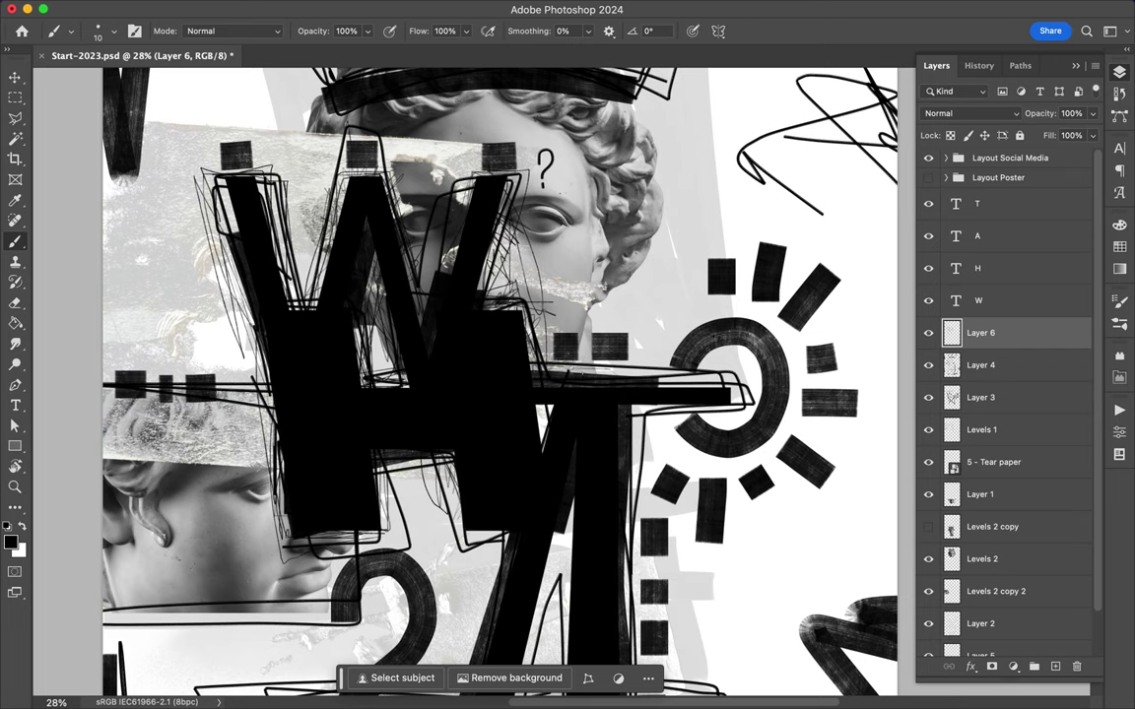
Scribble across the sun ring and trace thin lines along the A's strokes.
{"action": "mouse_move", "coordinate": [492, 330]}
{"action": "left_mouse_down"}
{"action": "mouse_move", "coordinate": [664, 347]}
{"action": "mouse_move", "coordinate": [749, 394]}
{"action": "left_mouse_up"}
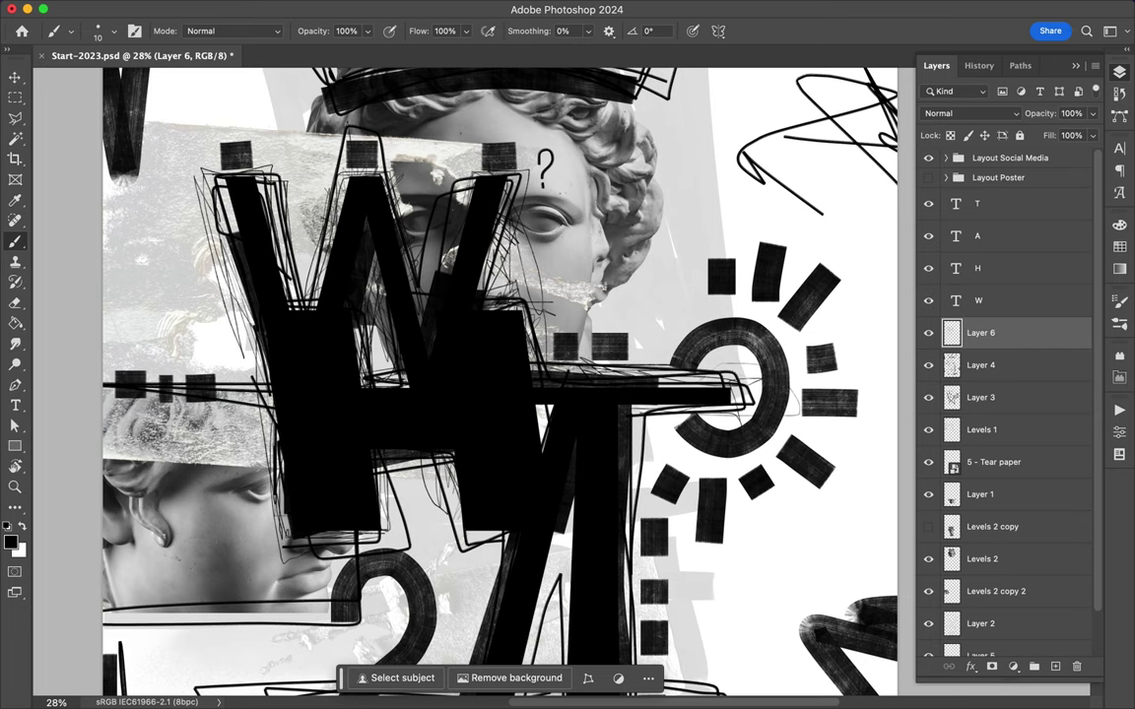
{"action": "mouse_move", "coordinate": [664, 369]}
{"action": "left_mouse_down"}
{"action": "mouse_move", "coordinate": [581, 469]}
{"action": "mouse_move", "coordinate": [572, 549]}
{"action": "mouse_move", "coordinate": [571, 375]}
{"action": "mouse_move", "coordinate": [640, 606]}
{"action": "left_mouse_up"}
{"action": "scroll", "coordinate": [493, 374], "scroll_direction": "down", "scroll_amount": 5}
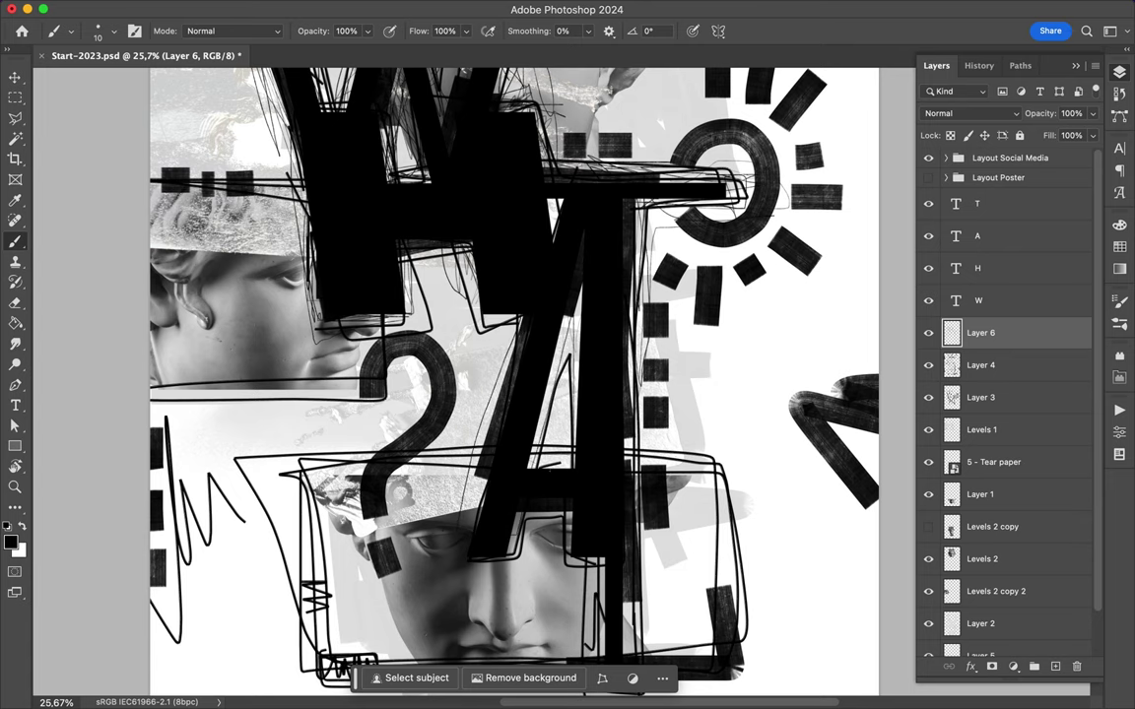
{"action": "mouse_move", "coordinate": [479, 423]}
{"action": "left_mouse_down"}
{"action": "mouse_move", "coordinate": [511, 281]}
{"action": "mouse_move", "coordinate": [475, 414]}
{"action": "mouse_move", "coordinate": [516, 330]}
{"action": "left_mouse_up"}
{"action": "scroll", "coordinate": [513, 365], "scroll_direction": "down", "scroll_amount": 3}
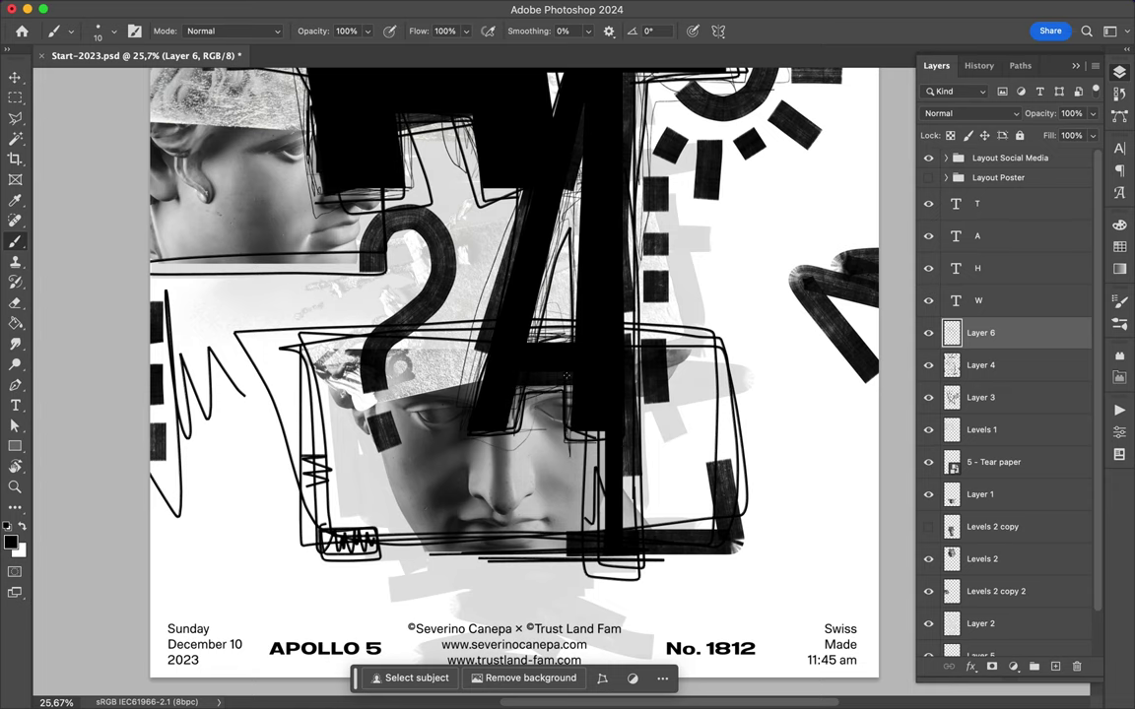
{"action": "left_click_drag", "start_coordinate": [542, 389], "coordinate": [542, 477]}
{"action": "left_click_drag", "start_coordinate": [564, 428], "coordinate": [537, 513]}
{"action": "left_click_drag", "start_coordinate": [580, 404], "coordinate": [564, 471]}
{"action": "left_click_drag", "start_coordinate": [564, 427], "coordinate": [563, 475]}
Hatch the crown's left and right arms with thin black lines.
{"action": "scroll", "coordinate": [552, 394], "scroll_direction": "up", "scroll_amount": 3}
{"action": "scroll", "coordinate": [493, 326], "scroll_direction": "down", "scroll_amount": 2}
{"action": "left_click_drag", "start_coordinate": [427, 241], "coordinate": [469, 252]}
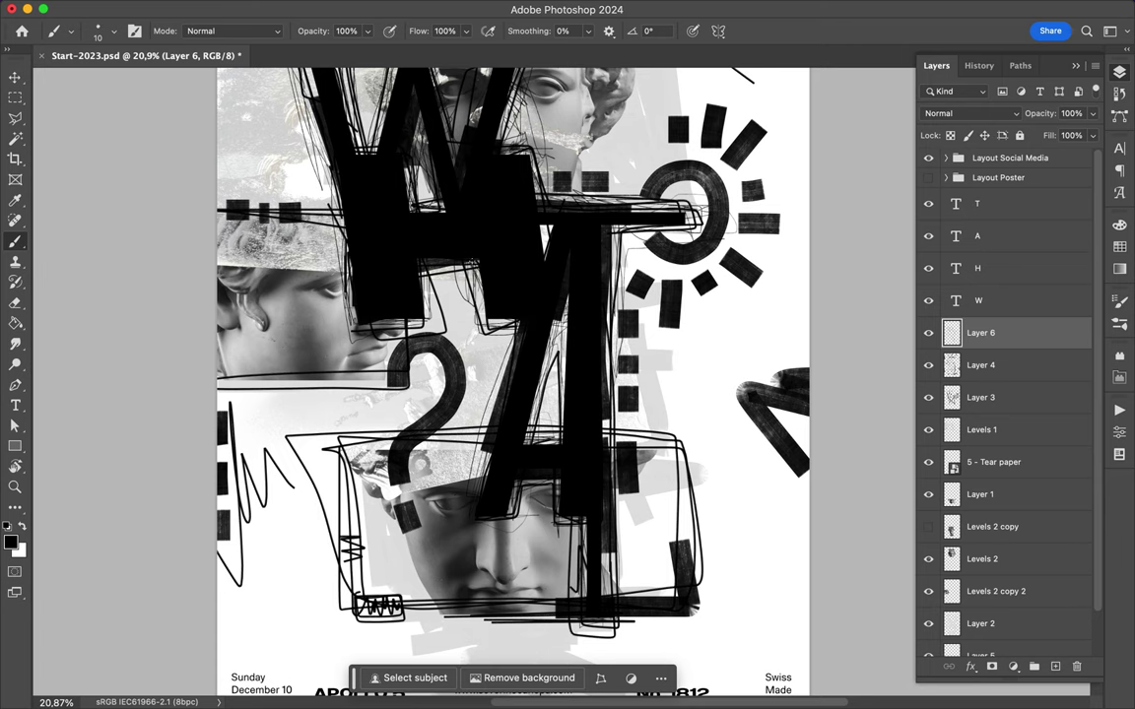
{"action": "scroll", "coordinate": [459, 347], "scroll_direction": "up", "scroll_amount": 5}
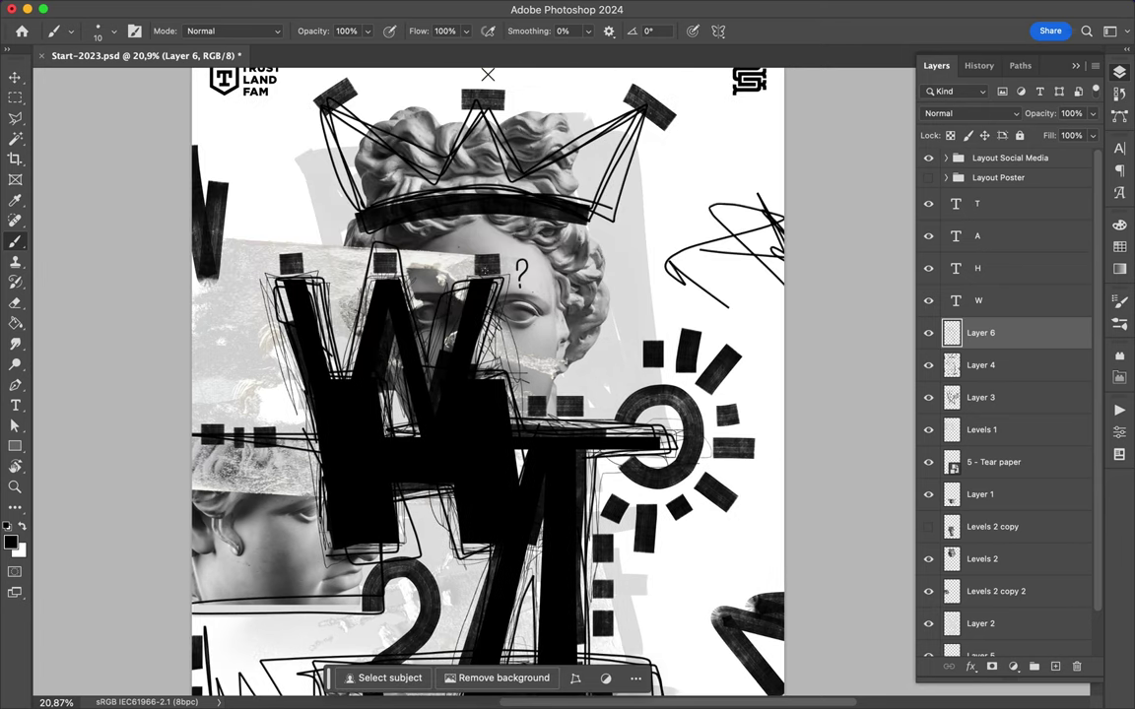
{"action": "left_click_drag", "start_coordinate": [330, 188], "coordinate": [293, 121]}
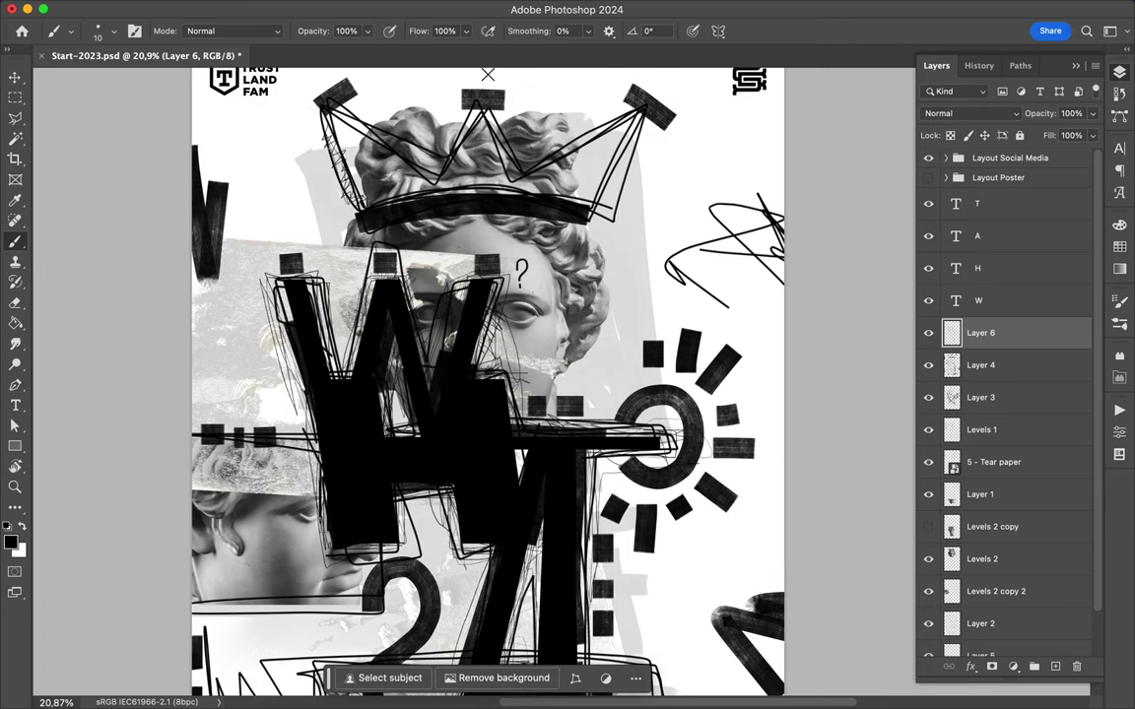
{"action": "left_click_drag", "start_coordinate": [321, 180], "coordinate": [298, 104]}
{"action": "left_click_drag", "start_coordinate": [597, 224], "coordinate": [636, 106]}
{"action": "left_click_drag", "start_coordinate": [623, 166], "coordinate": [629, 139]}
{"action": "left_click_drag", "start_coordinate": [603, 213], "coordinate": [621, 146]}
{"action": "left_click_drag", "start_coordinate": [541, 195], "coordinate": [567, 127]}
{"action": "left_click_drag", "start_coordinate": [544, 173], "coordinate": [570, 104]}
{"action": "left_click_drag", "start_coordinate": [374, 147], "coordinate": [376, 132]}
{"action": "left_click_drag", "start_coordinate": [384, 165], "coordinate": [396, 129]}
{"action": "left_click_drag", "start_coordinate": [365, 163], "coordinate": [397, 130]}
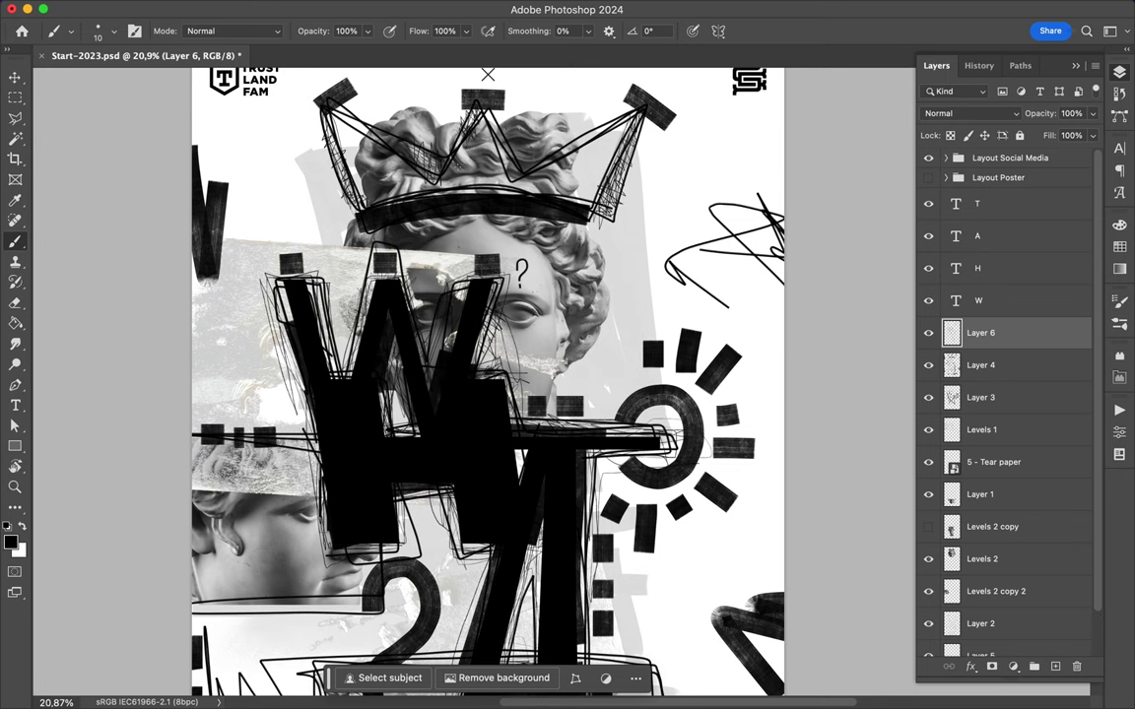
Hatch the top of the W beside the face.
{"action": "left_click_drag", "start_coordinate": [420, 270], "coordinate": [416, 239]}
{"action": "left_click_drag", "start_coordinate": [406, 249], "coordinate": [430, 240]}
{"action": "left_click_drag", "start_coordinate": [443, 262], "coordinate": [464, 244]}
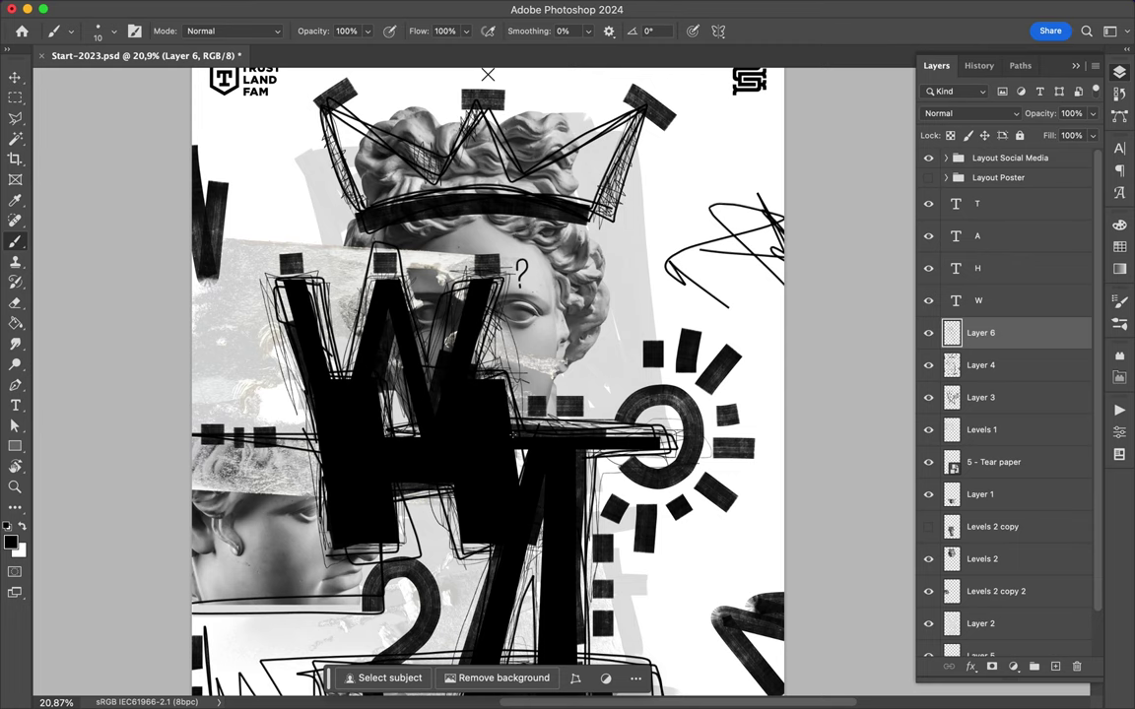
{"action": "scroll", "coordinate": [529, 430], "scroll_direction": "down", "scroll_amount": 5}
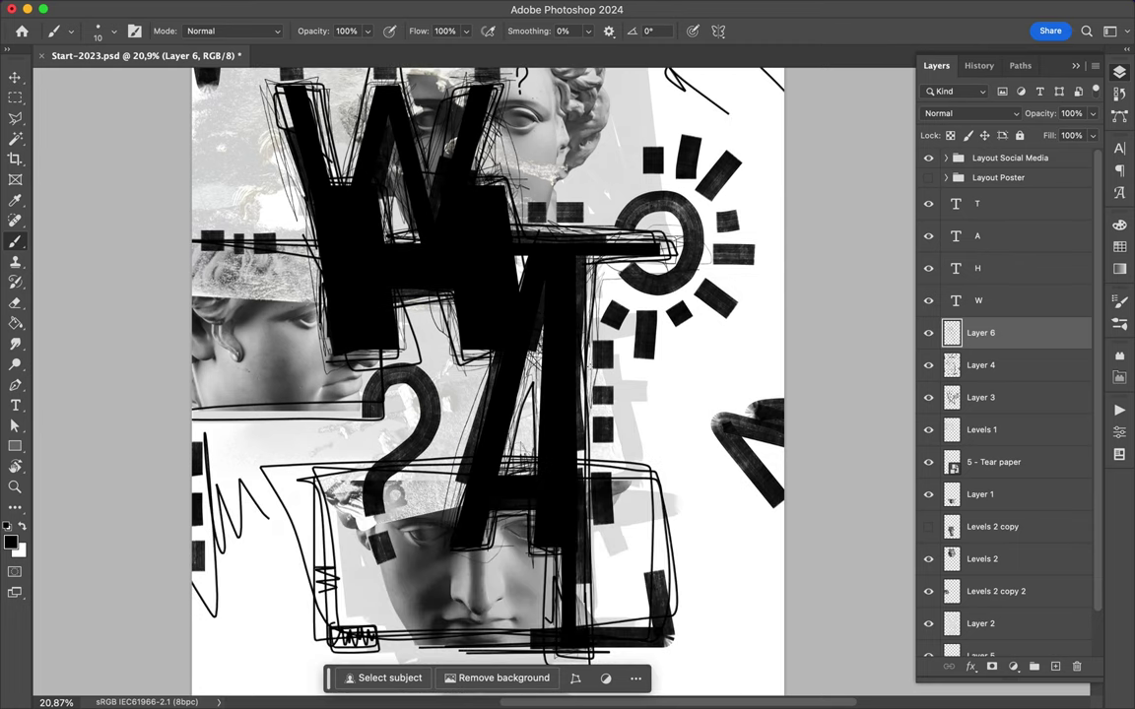
{"action": "scroll", "coordinate": [487, 381], "scroll_direction": "up", "scroll_amount": 5}
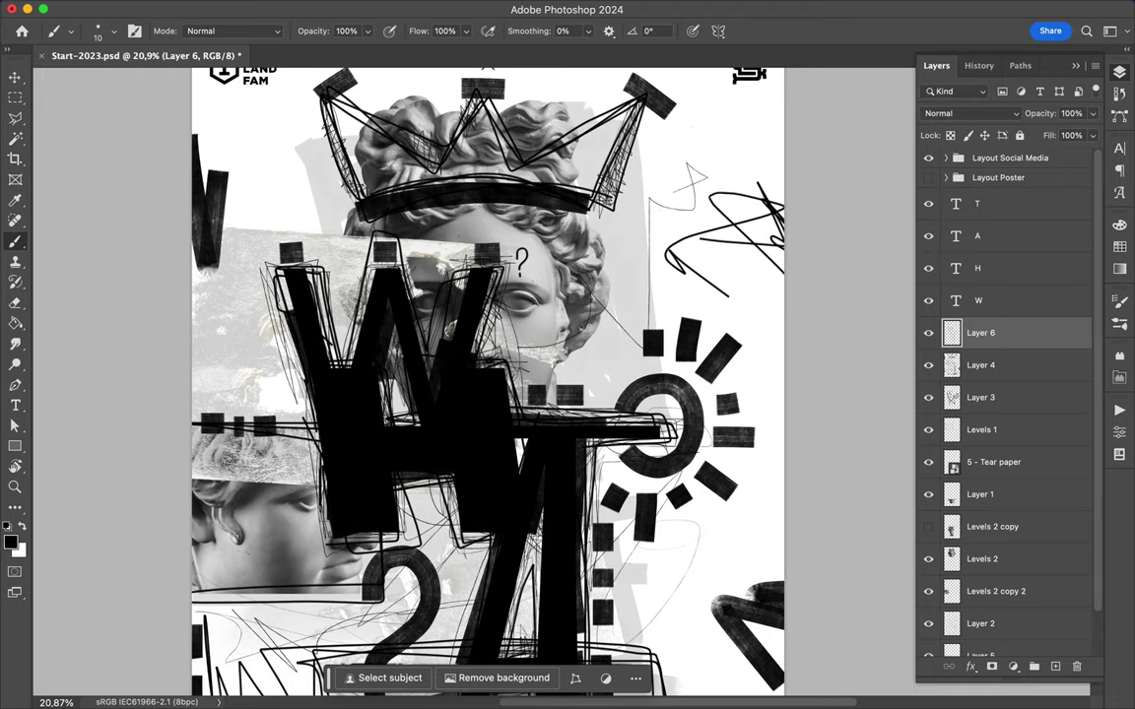
{"action": "scroll", "coordinate": [487, 381], "scroll_direction": "up", "scroll_amount": 2}
{"action": "scroll", "coordinate": [487, 381], "scroll_direction": "down", "scroll_amount": 3}
{"action": "scroll", "coordinate": [487, 382], "scroll_direction": "down", "scroll_amount": 2}
{"action": "left_click", "coordinate": [113, 31]}
Switch to the DryBrush1 brush, swap colours and lay a dark streak over the lower-left face.
{"action": "left_click", "coordinate": [30, 363]}
{"action": "left_click", "coordinate": [124, 397]}
{"action": "scroll", "coordinate": [552, 394], "scroll_direction": "left", "scroll_amount": 2}
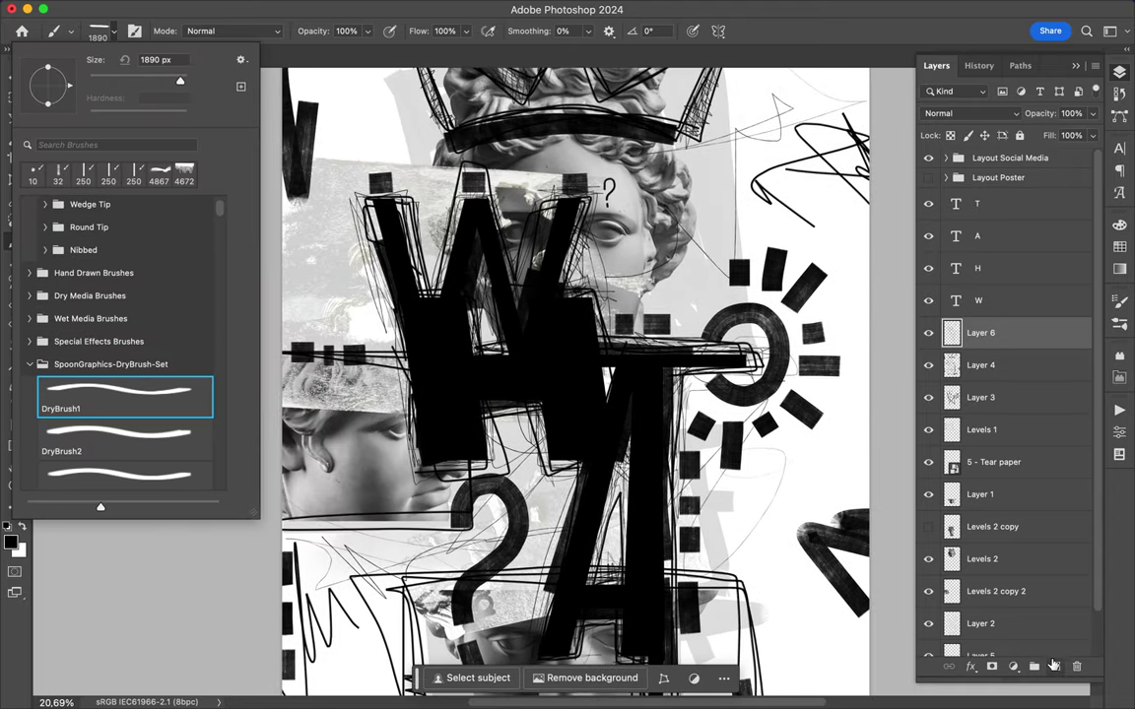
{"action": "left_click", "coordinate": [1053, 666]}
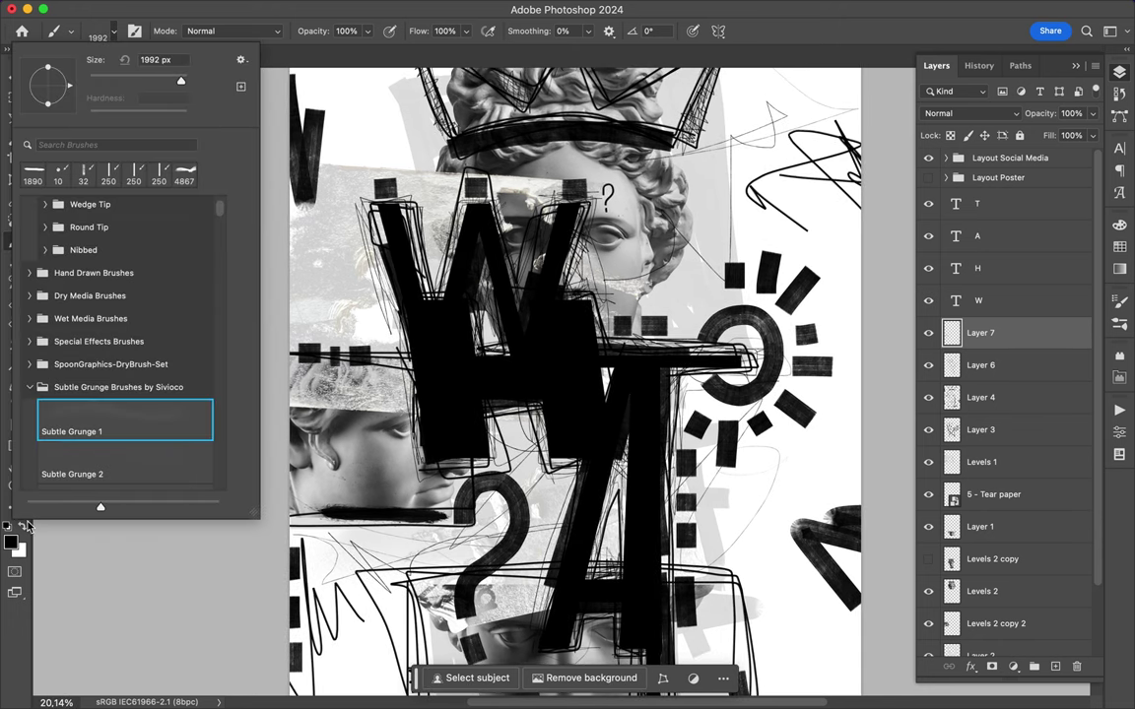
{"action": "left_click", "coordinate": [24, 526]}
{"action": "left_click", "coordinate": [975, 202]}
Add an empty Layer 7 and choose the Subtle Grunge 3 brush.
{"action": "key", "text": "ctrl+shift+alt+n"}
{"action": "key", "text": "v"}
{"action": "scroll", "coordinate": [492, 345], "scroll_direction": "up", "scroll_amount": 3}
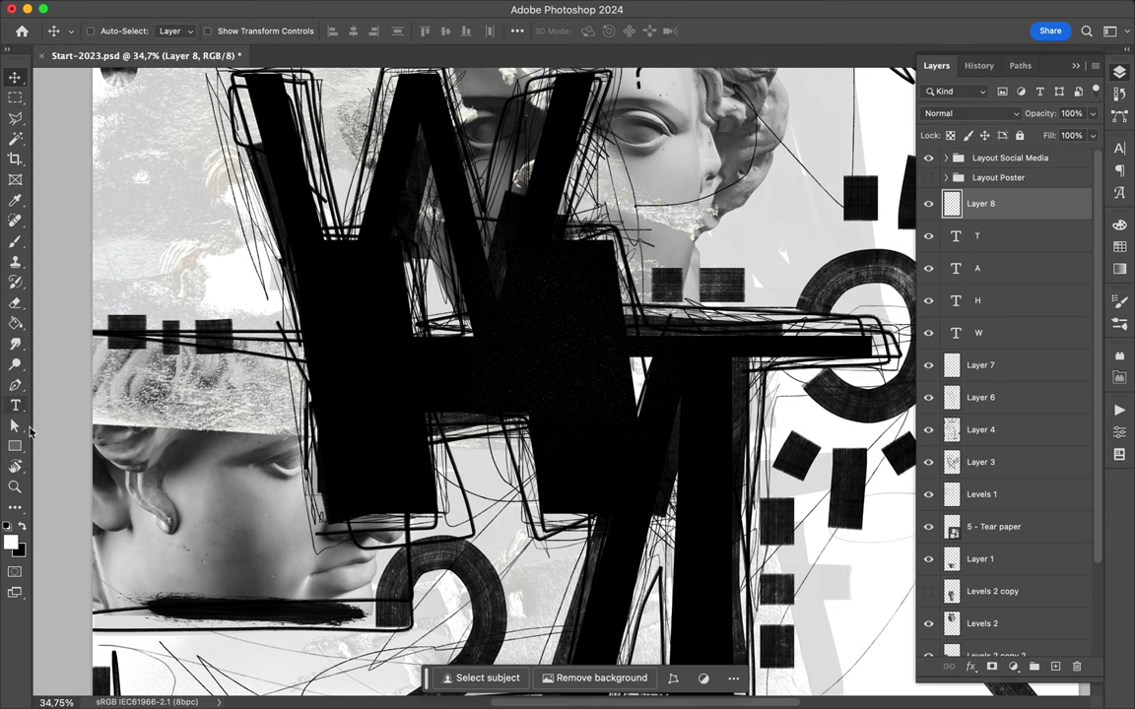
{"action": "key", "text": "b"}
{"action": "right_click", "coordinate": [40, 404]}
{"action": "key", "text": "Escape"}
{"action": "left_click", "coordinate": [69, 31]}
{"action": "left_click", "coordinate": [108, 418]}
{"action": "key", "text": "Return"}
{"action": "mouse_move", "coordinate": [15, 241]}
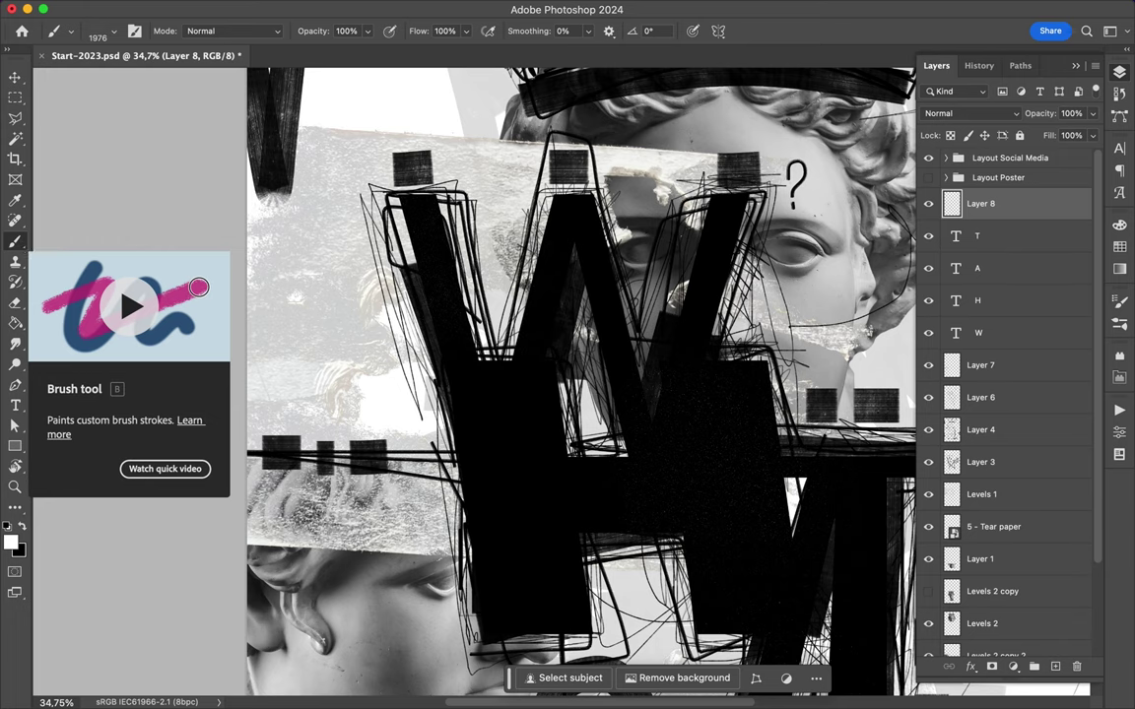
Browse Subtle Grunge 4 through 6, then select the first Spray Paint II brush.
{"action": "scroll", "coordinate": [289, 240], "scroll_direction": "down", "scroll_amount": 3}
{"action": "left_click", "coordinate": [106, 33]}
{"action": "left_click", "coordinate": [125, 459]}
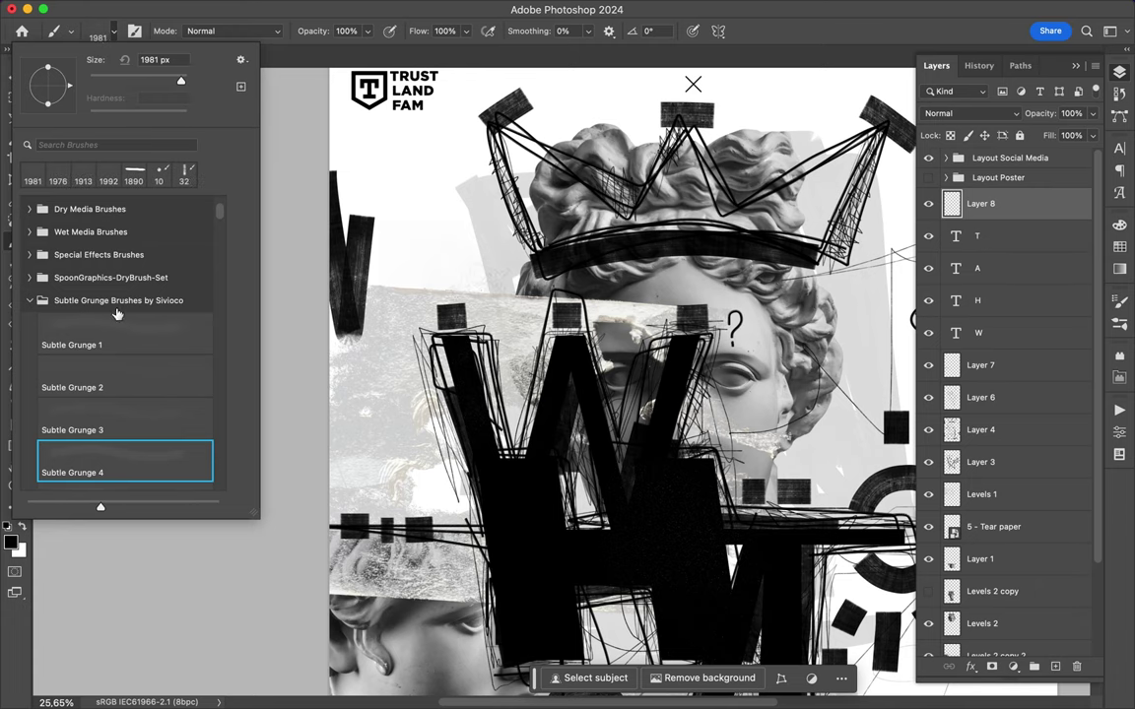
{"action": "key", "text": "period"}
{"action": "key", "text": "period"}
{"action": "scroll", "coordinate": [620, 385], "scroll_direction": "down", "scroll_amount": 3}
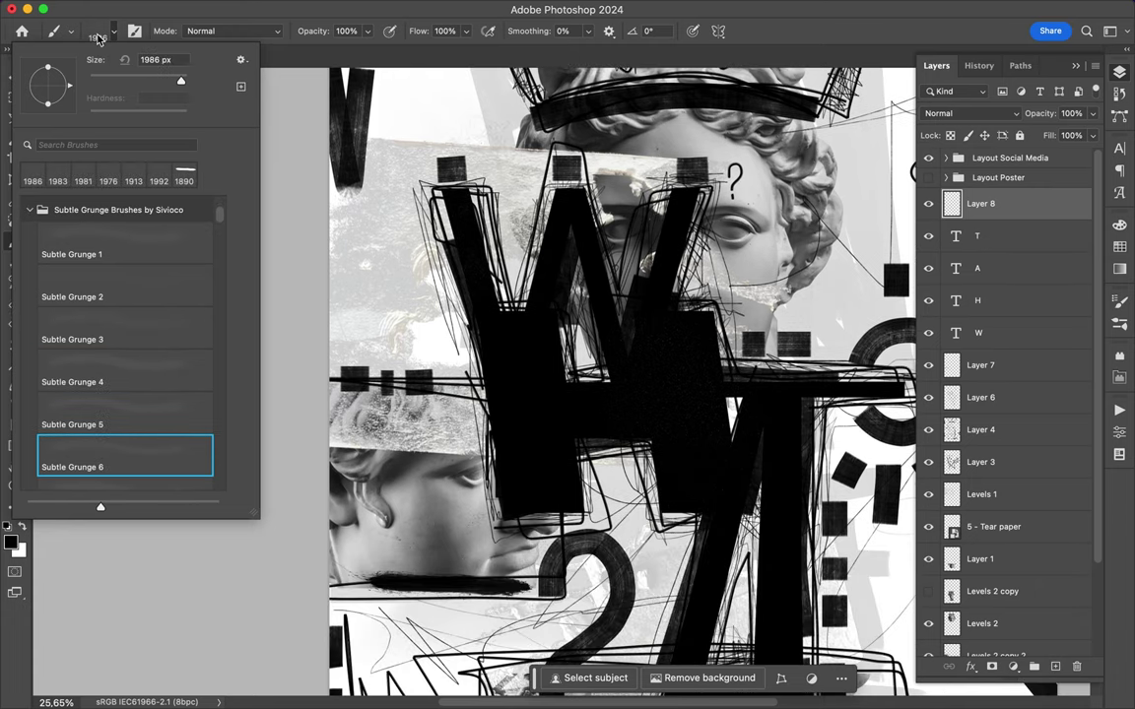
{"action": "key", "text": "period"}
{"action": "scroll", "coordinate": [582, 375], "scroll_direction": "down", "scroll_amount": 3}
{"action": "scroll", "coordinate": [581, 374], "scroll_direction": "right", "scroll_amount": 3}
{"action": "scroll", "coordinate": [128, 354], "scroll_direction": "down", "scroll_amount": 2}
{"action": "scroll", "coordinate": [128, 354], "scroll_direction": "down", "scroll_amount": 1}
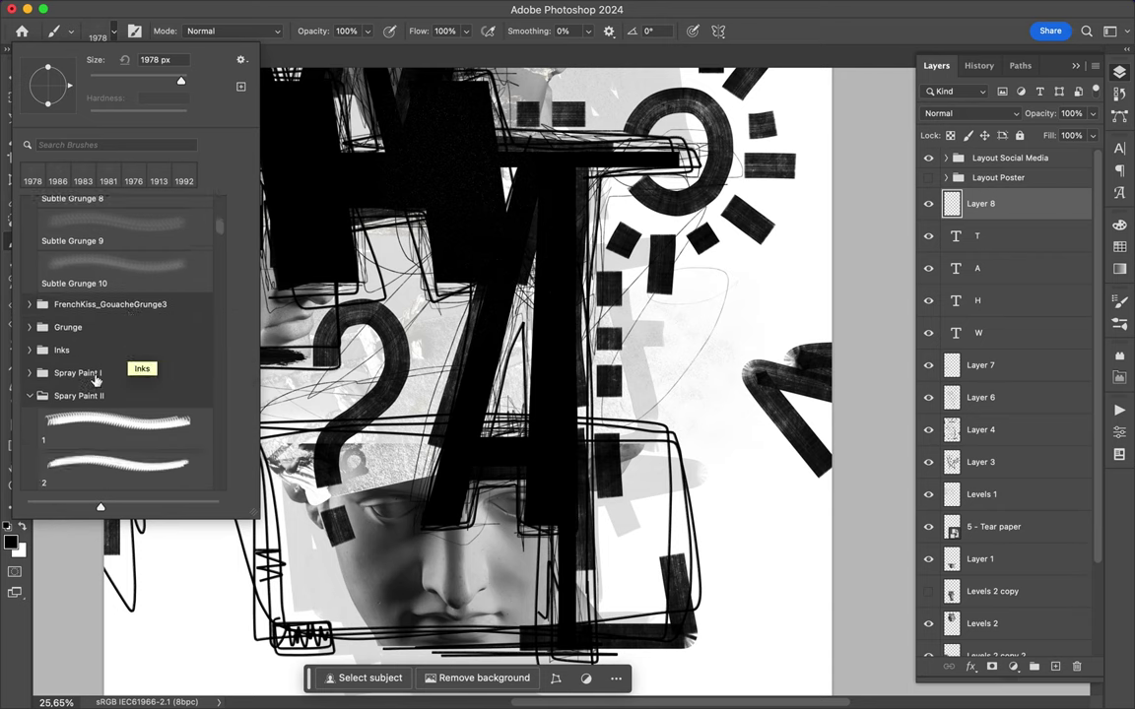
{"action": "left_click", "coordinate": [118, 399]}
Set the foreground colour to purple and add Layer 8 for purple accents.
{"action": "scroll", "coordinate": [591, 394], "scroll_direction": "down", "scroll_amount": 1}
{"action": "left_click", "coordinate": [1119, 268]}
{"action": "left_click", "coordinate": [1119, 225]}
{"action": "left_click", "coordinate": [1046, 263]}
{"action": "key", "text": "F7"}
{"action": "key", "text": "ctrl+shift+alt+n"}
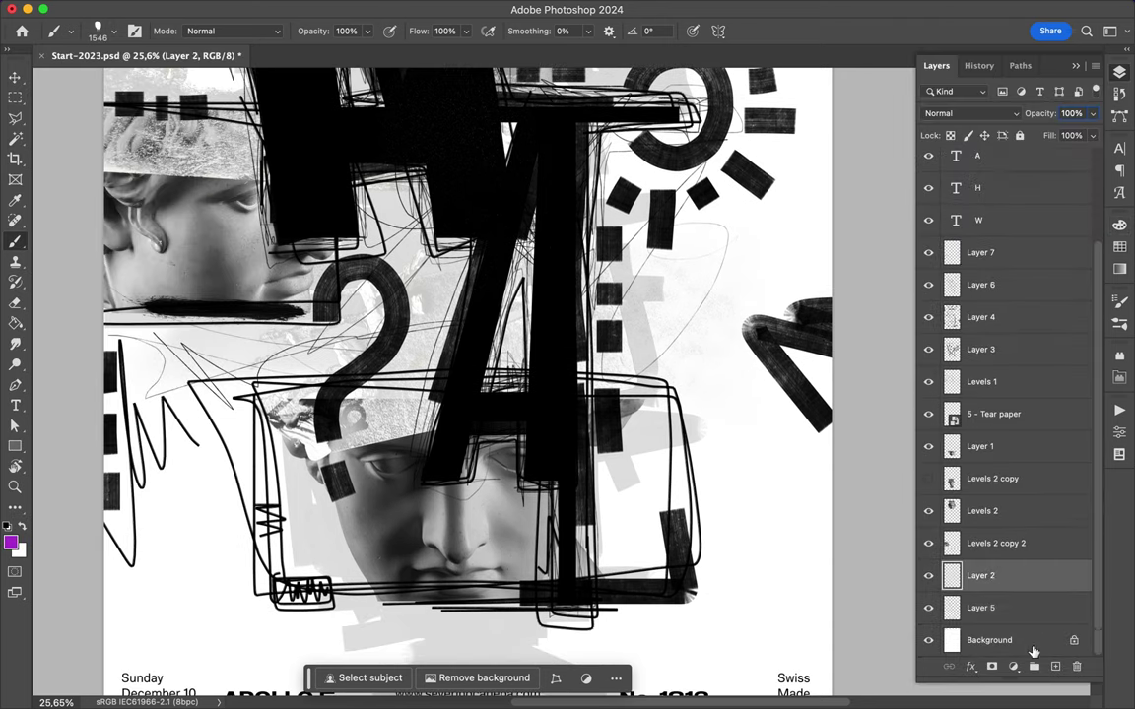
Spray a purple blob below the sun, stamp a purple drip beside the W with spray brush 2, then choose spray brush 4.
{"action": "scroll", "coordinate": [676, 372], "scroll_direction": "down", "scroll_amount": 3}
{"action": "left_click", "coordinate": [676, 372]}
{"action": "scroll", "coordinate": [676, 372], "scroll_direction": "down", "scroll_amount": 1}
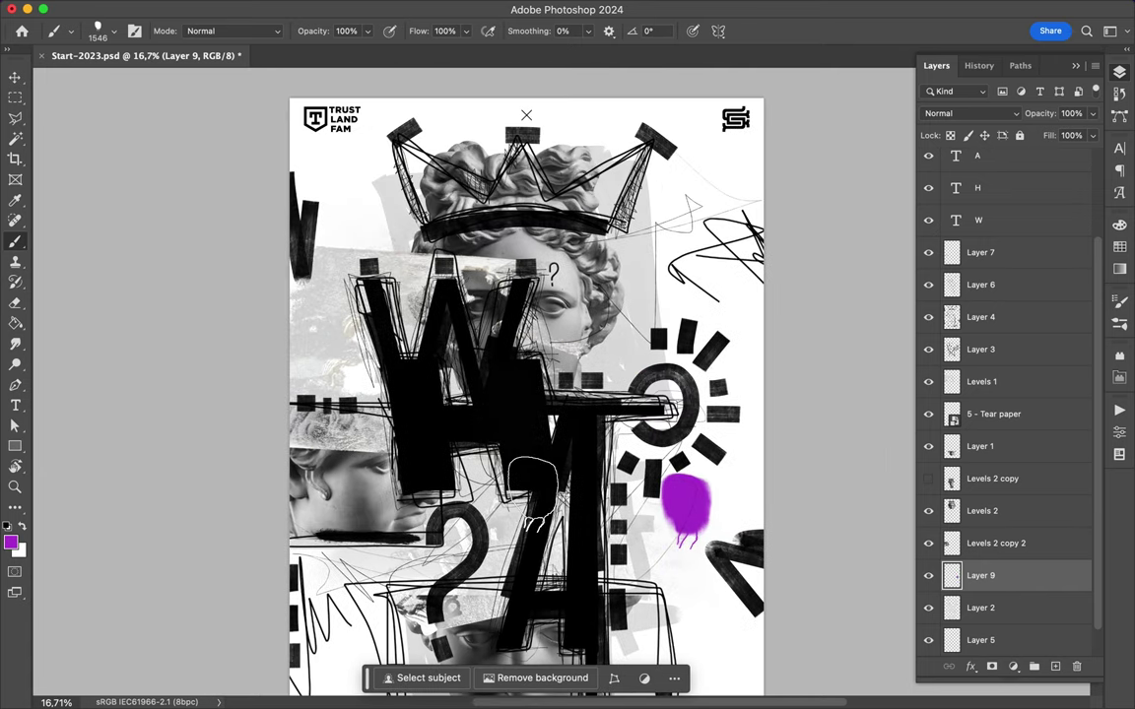
{"action": "left_click", "coordinate": [109, 30]}
{"action": "left_click", "coordinate": [125, 449]}
{"action": "left_click", "coordinate": [366, 377]}
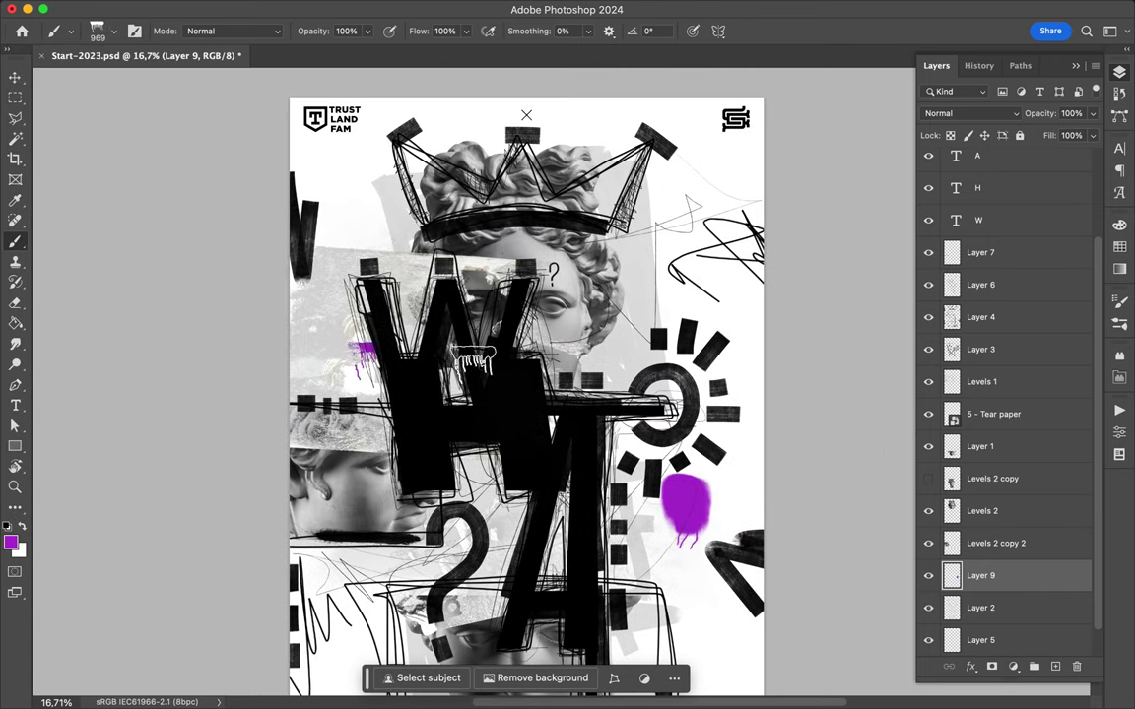
{"action": "right_click", "coordinate": [508, 376]}
{"action": "scroll", "coordinate": [690, 493], "scroll_direction": "down", "scroll_amount": 3}
{"action": "left_click", "coordinate": [690, 519]}
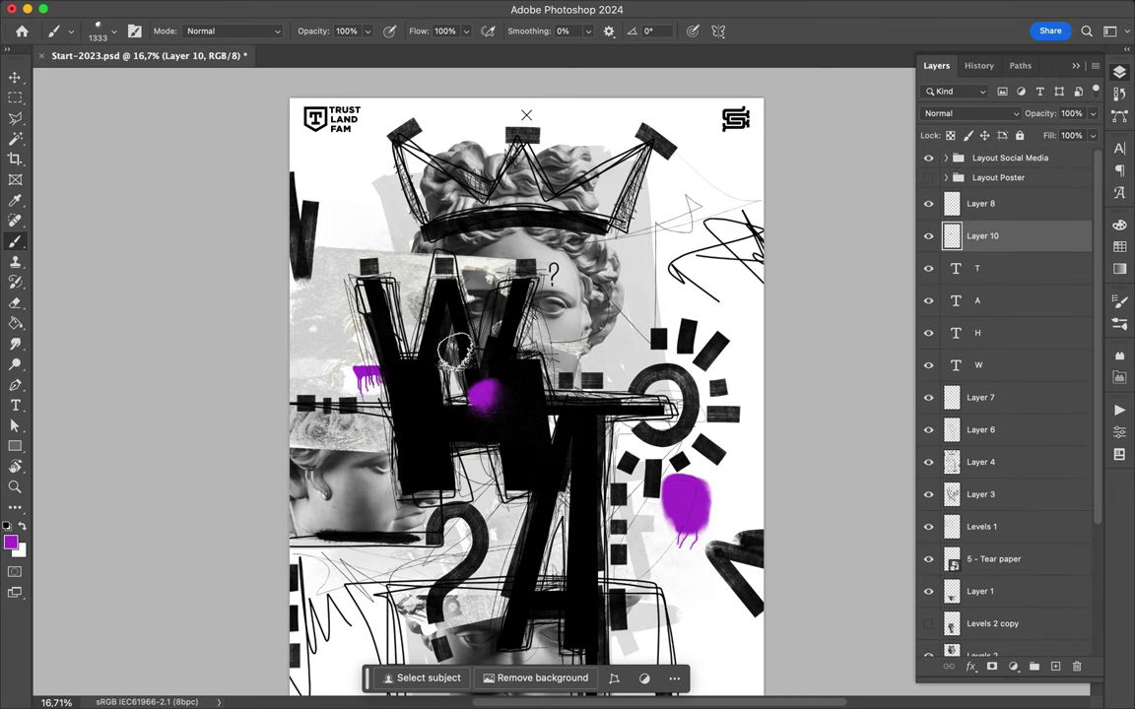
{"action": "scroll", "coordinate": [454, 350], "scroll_direction": "down", "scroll_amount": 3}
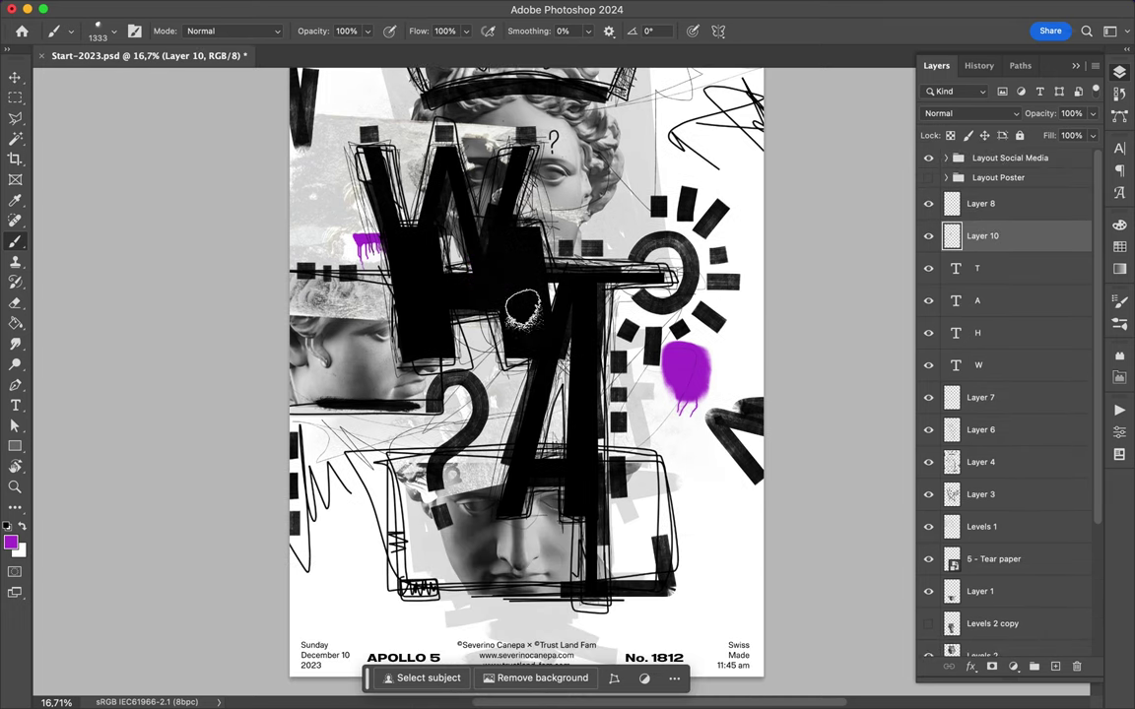
Select the Get Rekt round-tip marker brush from the brush presets.
{"action": "right_click", "coordinate": [508, 285]}
{"action": "left_click", "coordinate": [539, 487]}
{"action": "left_click", "coordinate": [627, 519]}
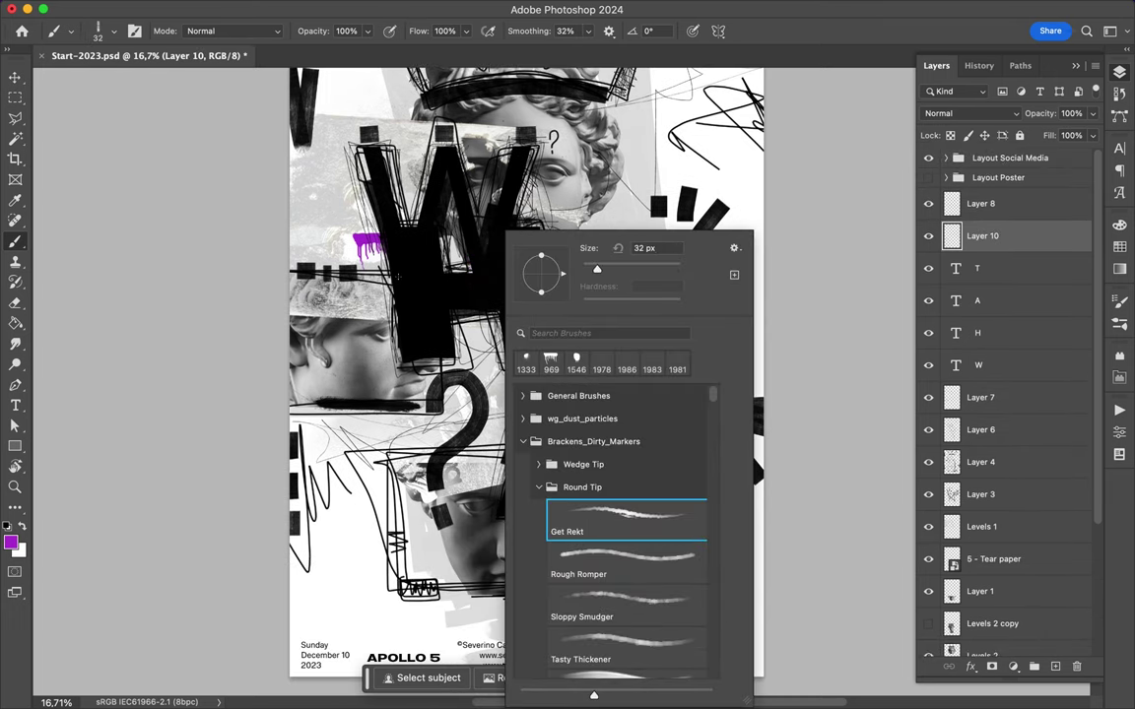
{"action": "left_click", "coordinate": [415, 264]}
Draw purple zigzags across the W and A and scribble around the sun's ring.
{"action": "left_click_drag", "start_coordinate": [443, 223], "coordinate": [399, 275]}
{"action": "scroll", "coordinate": [564, 653], "scroll_direction": "up", "scroll_amount": 2}
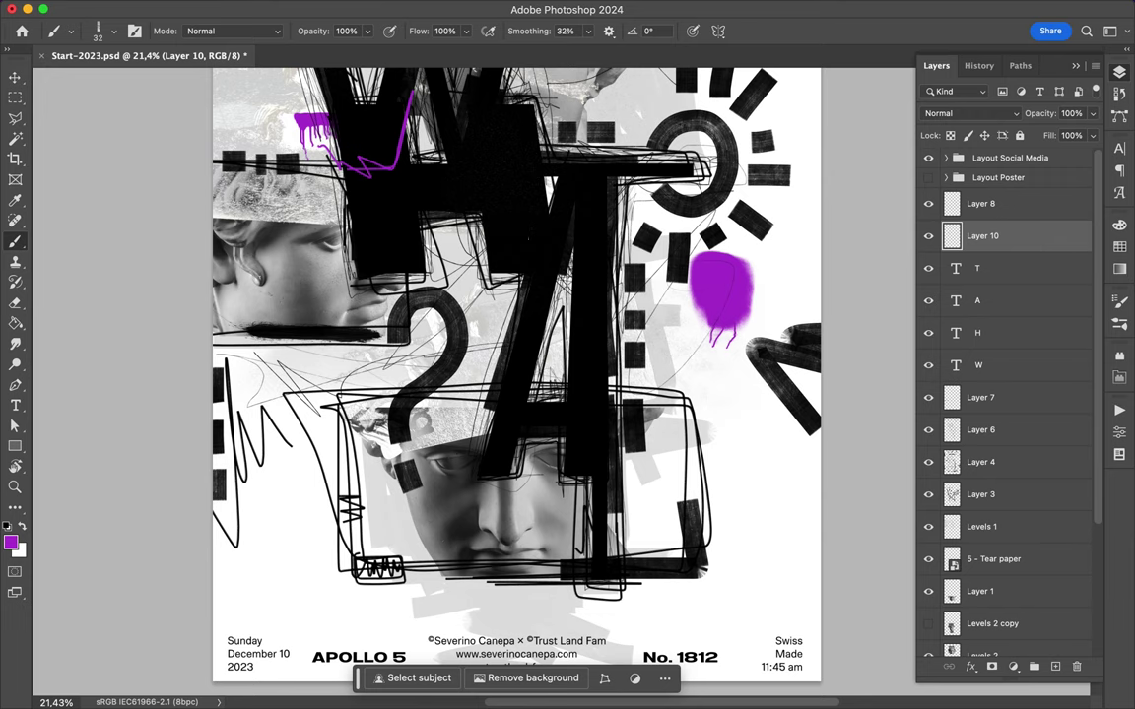
{"action": "left_click_drag", "start_coordinate": [546, 197], "coordinate": [474, 394]}
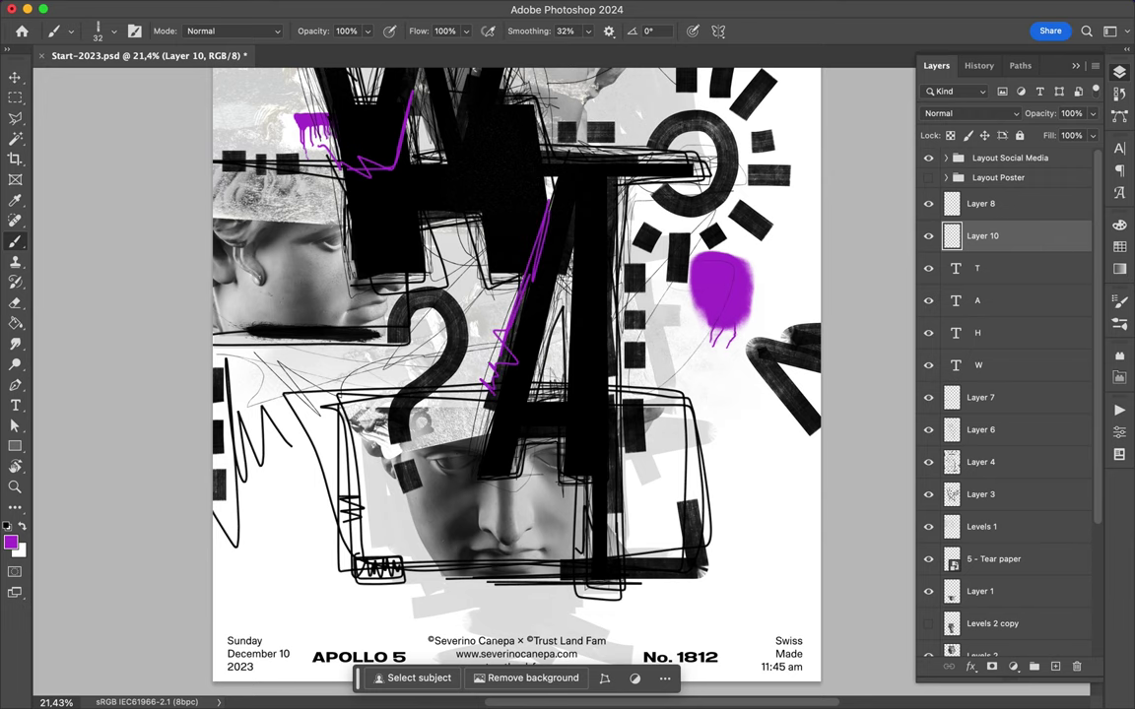
{"action": "scroll", "coordinate": [474, 394], "scroll_direction": "up", "scroll_amount": 3}
{"action": "left_click_drag", "start_coordinate": [707, 261], "coordinate": [660, 315]}
{"action": "scroll", "coordinate": [465, 343], "scroll_direction": "up", "scroll_amount": 1}
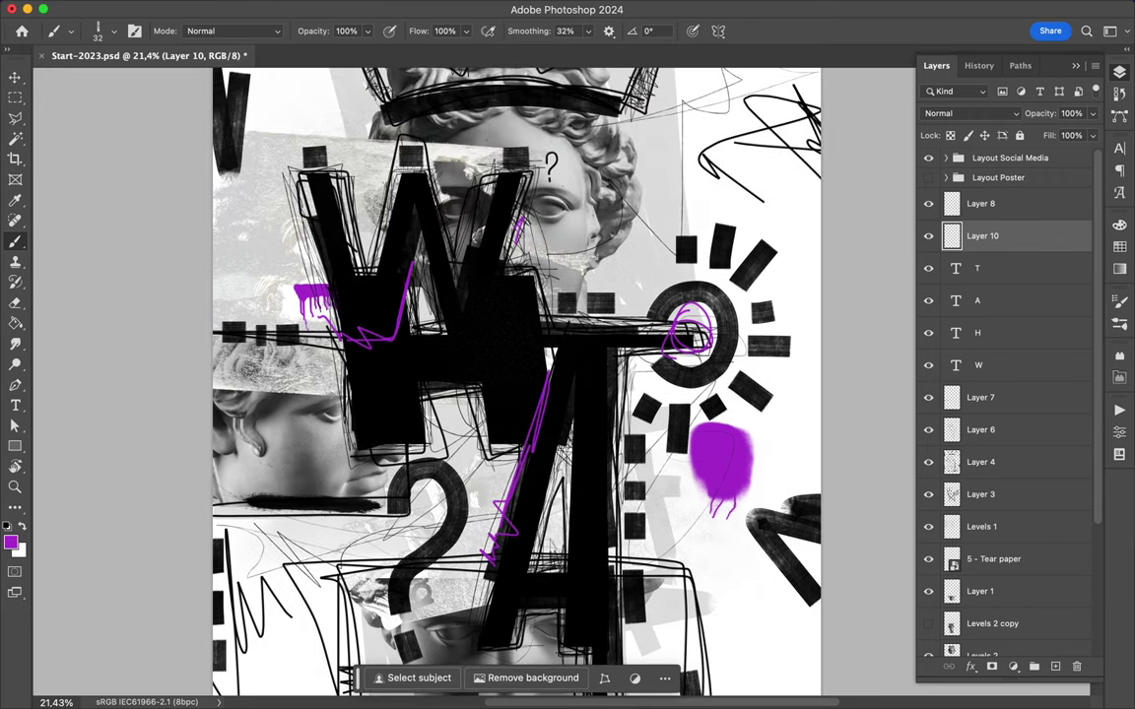
{"action": "scroll", "coordinate": [603, 174], "scroll_direction": "up", "scroll_amount": 5}
Outline the statue's eye in purple and add a purple stroke under the lower face.
{"action": "left_click_drag", "start_coordinate": [389, 201], "coordinate": [471, 241]}
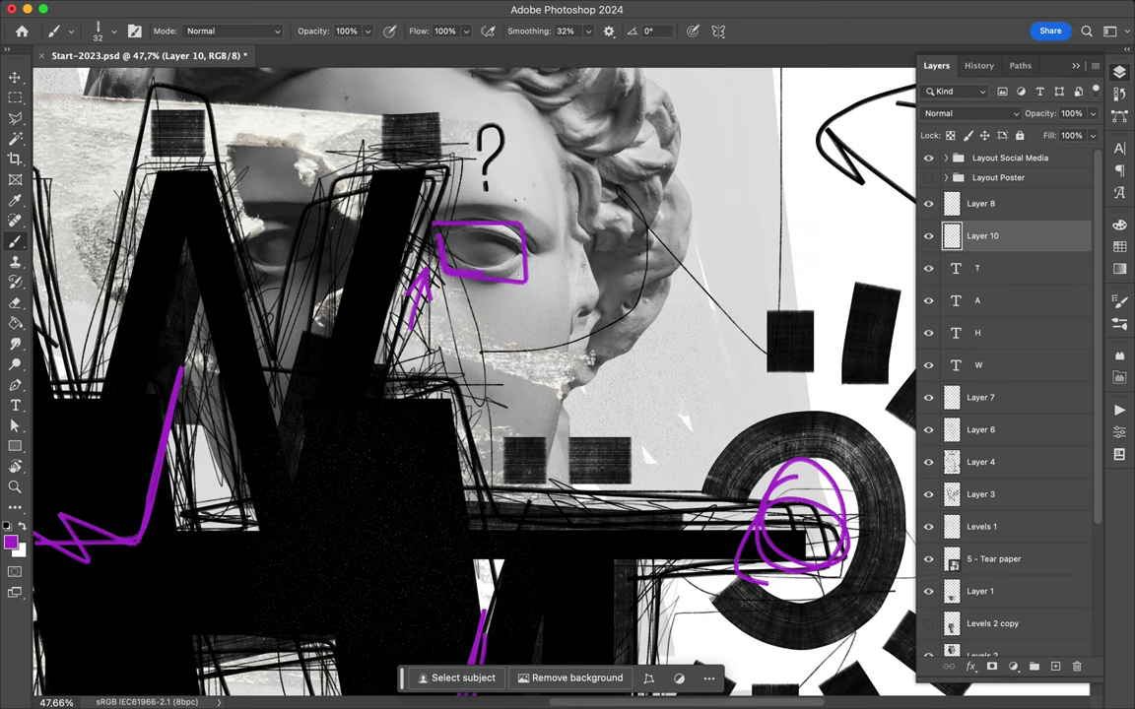
{"action": "scroll", "coordinate": [470, 242], "scroll_direction": "down", "scroll_amount": 2}
{"action": "scroll", "coordinate": [471, 242], "scroll_direction": "down", "scroll_amount": 3}
{"action": "scroll", "coordinate": [587, 394], "scroll_direction": "down", "scroll_amount": 4}
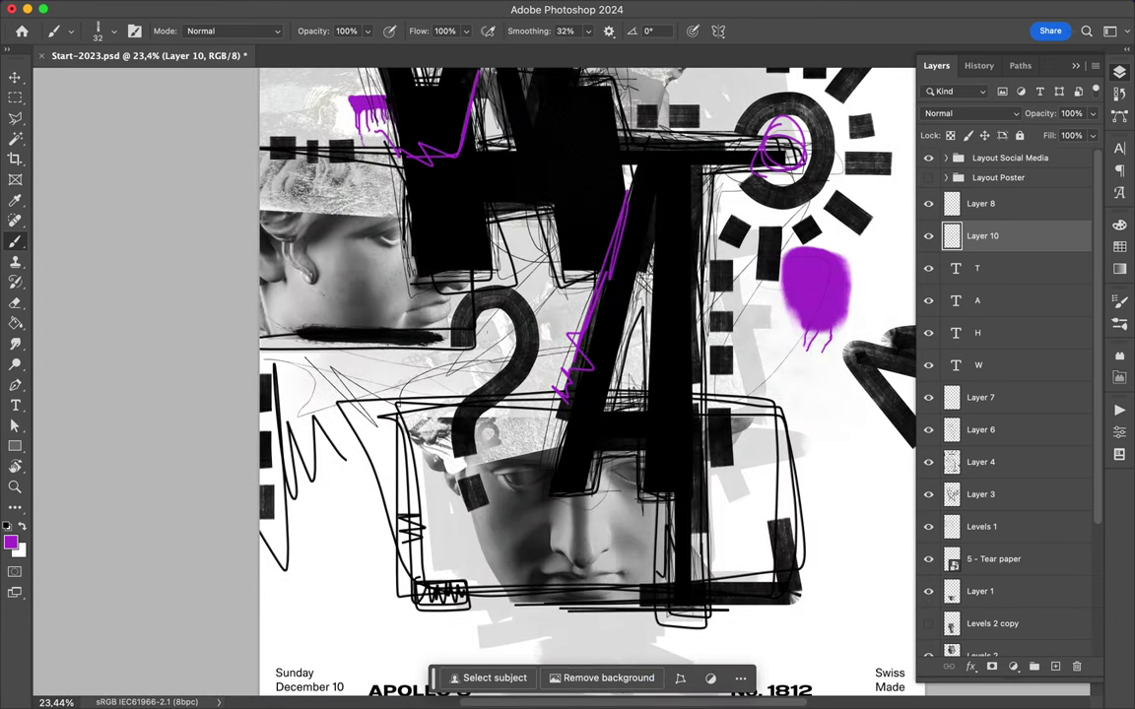
{"action": "scroll", "coordinate": [587, 394], "scroll_direction": "down", "scroll_amount": 1}
{"action": "left_click_drag", "start_coordinate": [473, 512], "coordinate": [635, 510]}
{"action": "left_click_drag", "start_coordinate": [477, 513], "coordinate": [648, 511]}
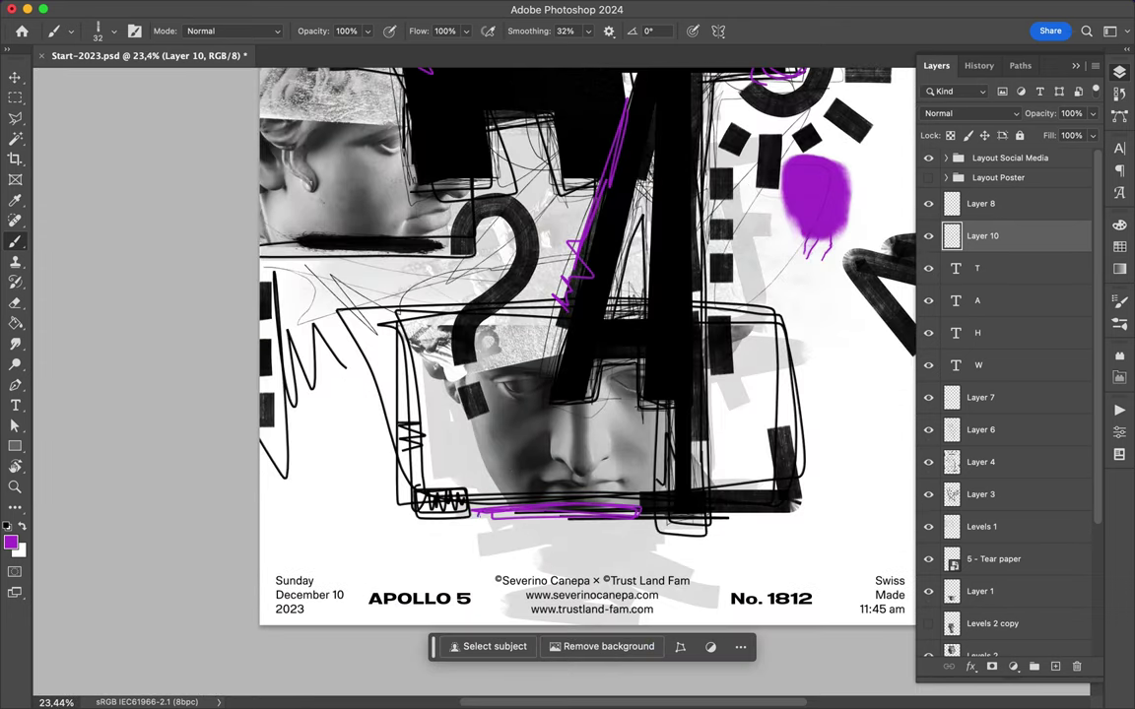
{"action": "scroll", "coordinate": [522, 374], "scroll_direction": "up", "scroll_amount": 6}
{"action": "scroll", "coordinate": [522, 374], "scroll_direction": "right", "scroll_amount": 3}
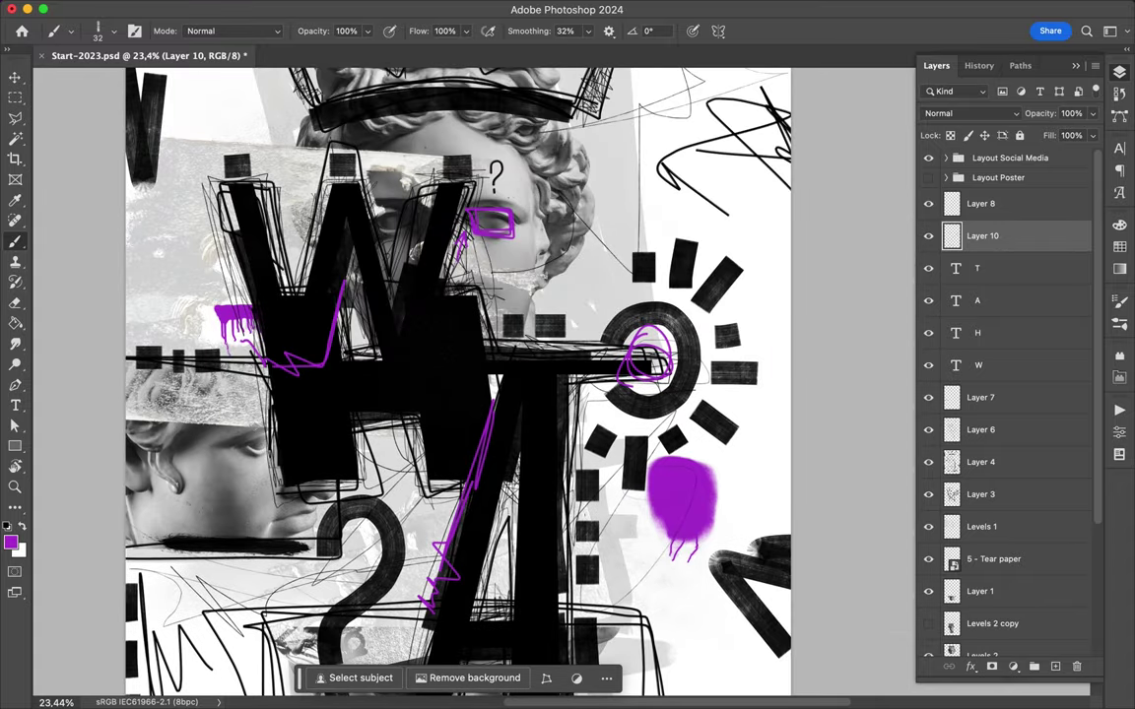
{"action": "scroll", "coordinate": [458, 381], "scroll_direction": "up", "scroll_amount": 5}
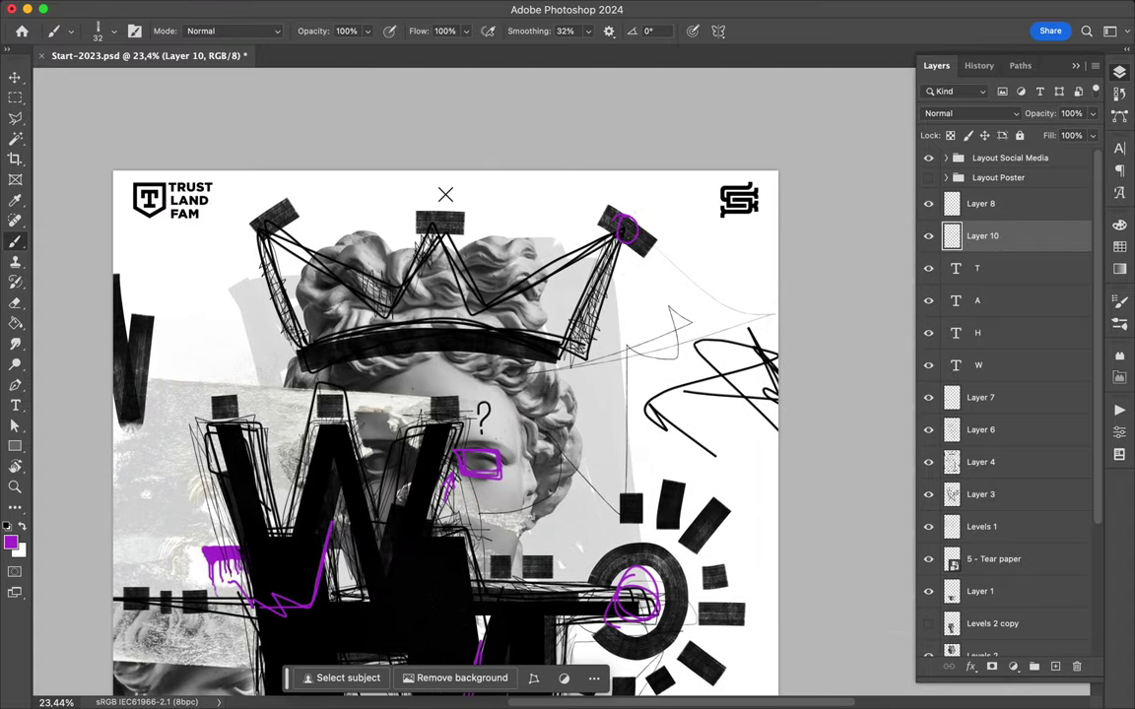
Circle the middle and left crown tips with purple marker.
{"action": "left_click_drag", "start_coordinate": [433, 211], "coordinate": [445, 225]}
{"action": "mouse_move", "coordinate": [256, 211]}
{"action": "left_mouse_down"}
{"action": "mouse_move", "coordinate": [272, 218]}
{"action": "mouse_move", "coordinate": [262, 228]}
{"action": "left_mouse_up"}
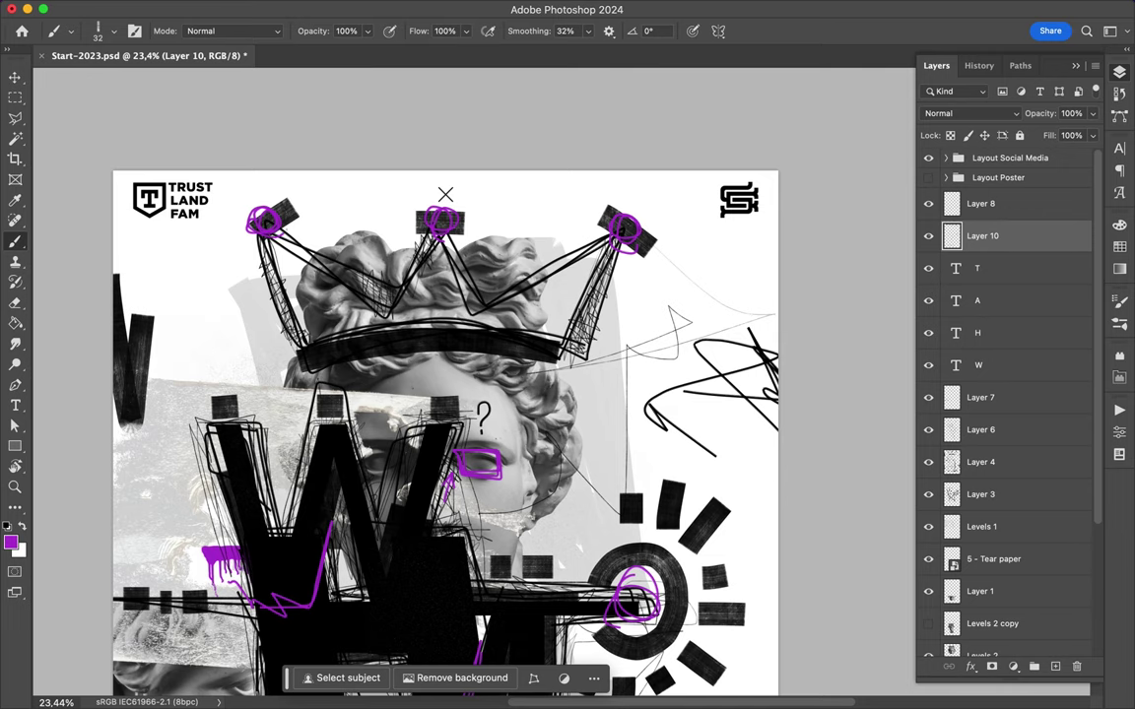
{"action": "scroll", "coordinate": [565, 635], "scroll_direction": "up", "scroll_amount": 2}
{"action": "scroll", "coordinate": [566, 636], "scroll_direction": "up", "scroll_amount": 2}
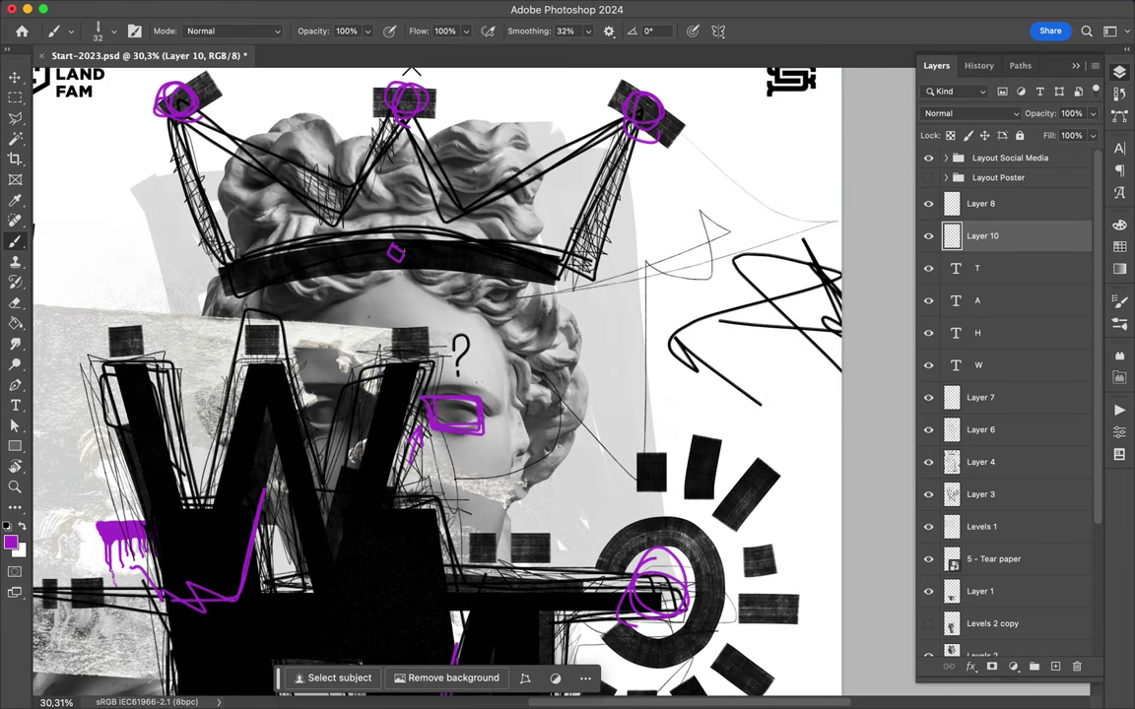
Switch to the Getting Messy nibbed ink brush.
{"action": "left_click", "coordinate": [98, 30]}
{"action": "scroll", "coordinate": [108, 295], "scroll_direction": "down", "scroll_amount": 3}
{"action": "left_click", "coordinate": [99, 423]}
{"action": "key", "text": "Return"}
{"action": "scroll", "coordinate": [293, 468], "scroll_direction": "down", "scroll_amount": 6}
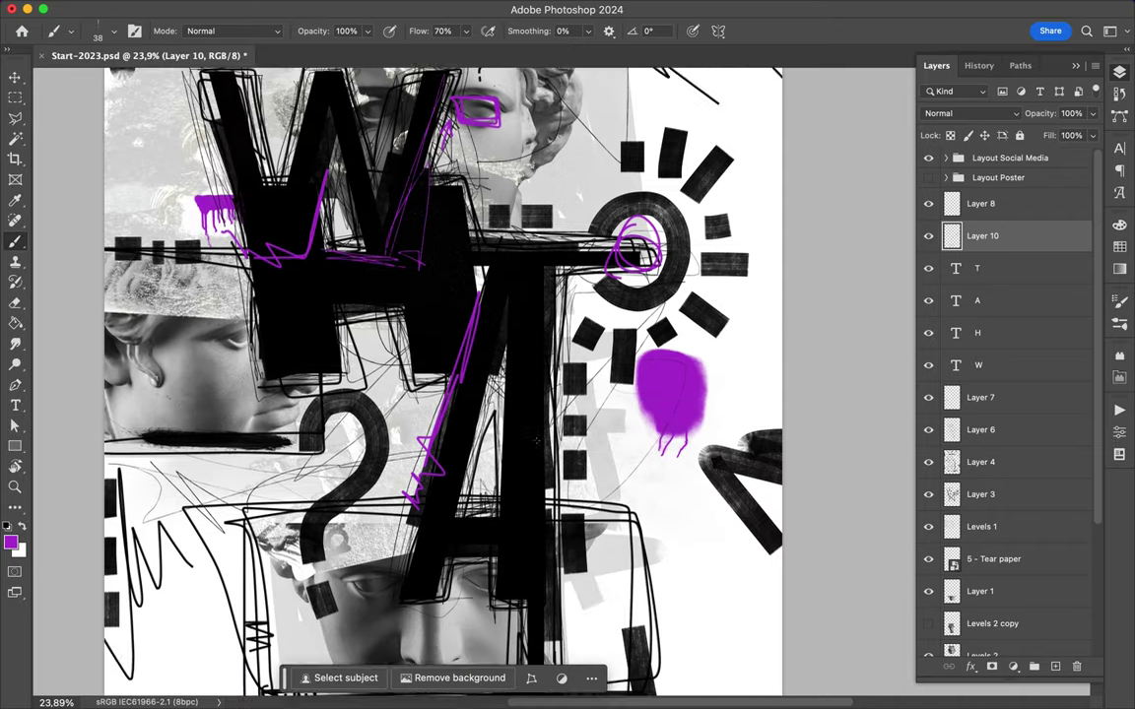
{"action": "scroll", "coordinate": [293, 467], "scroll_direction": "down", "scroll_amount": 3}
{"action": "scroll", "coordinate": [562, 349], "scroll_direction": "up", "scroll_amount": 3}
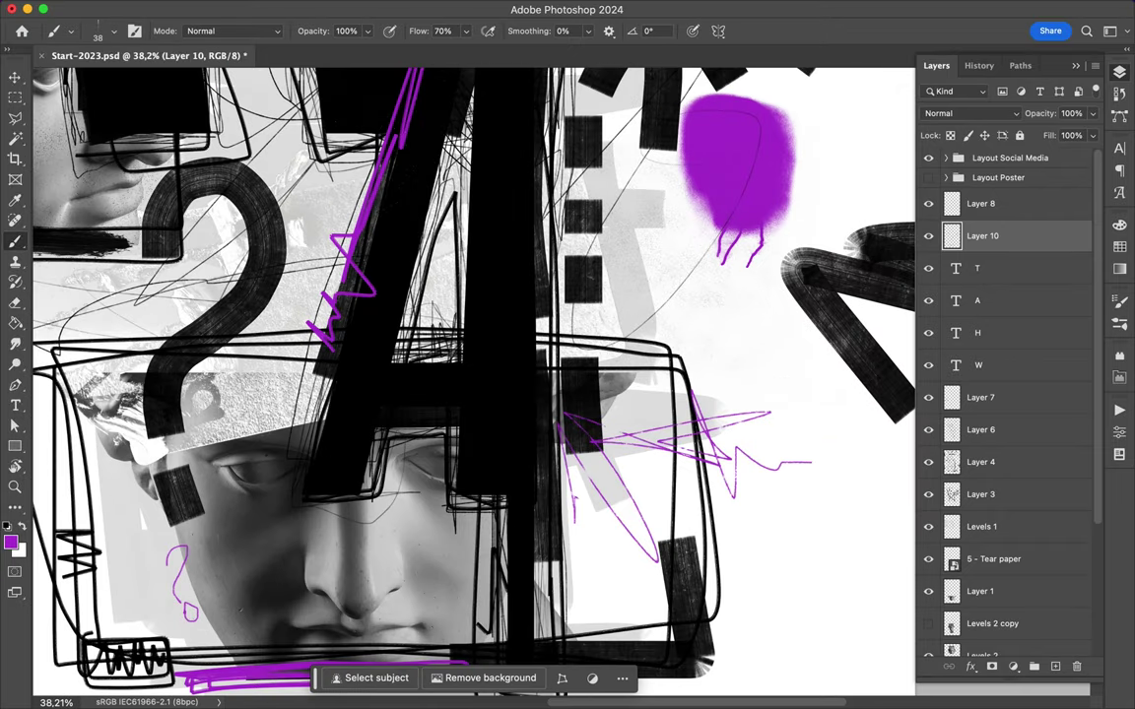
Scribble a purple loop over the lower face.
{"action": "left_click_drag", "start_coordinate": [210, 507], "coordinate": [266, 522]}
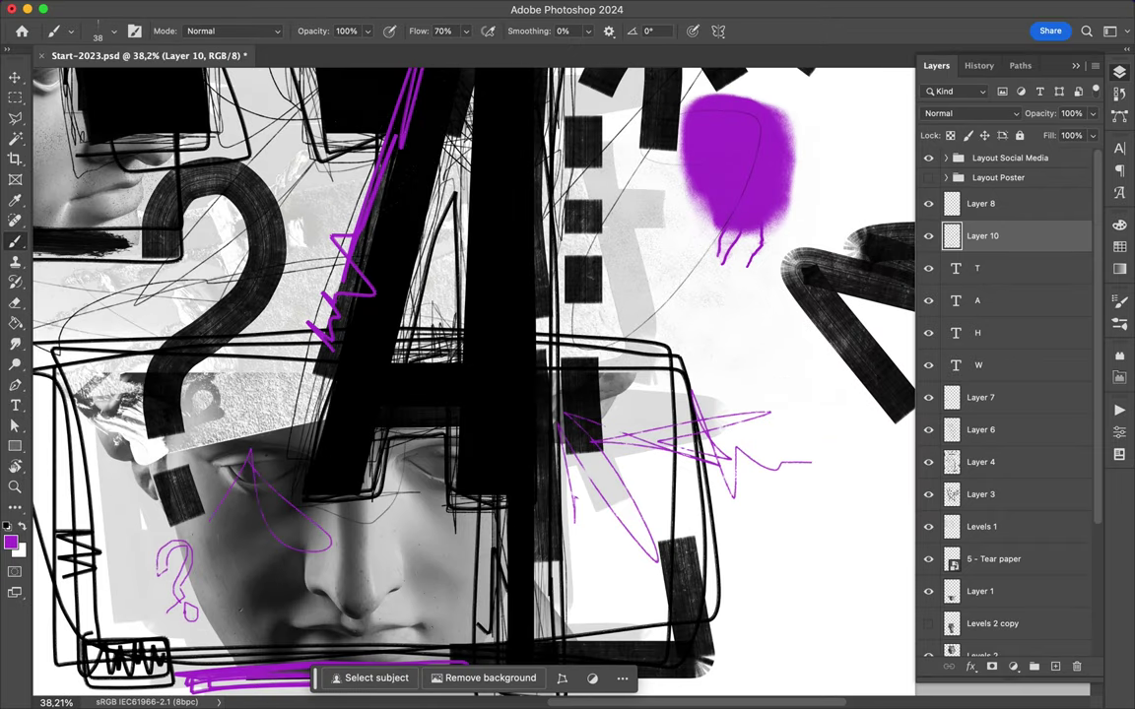
{"action": "scroll", "coordinate": [473, 380], "scroll_direction": "up", "scroll_amount": 3}
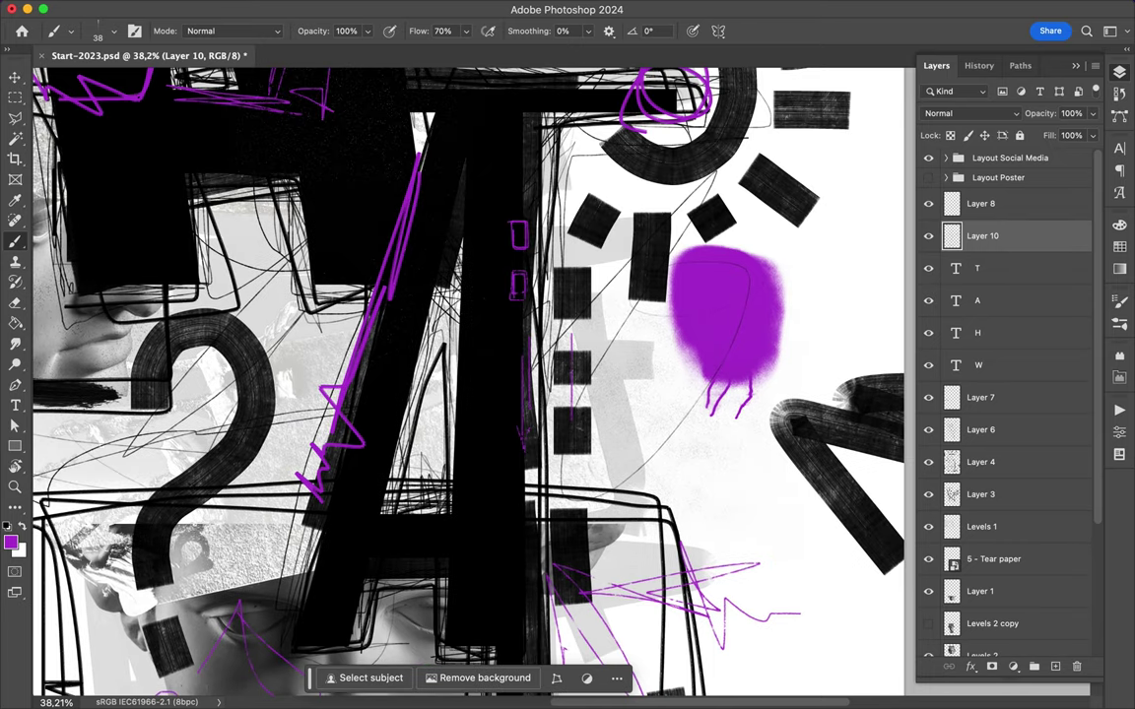
{"action": "scroll", "coordinate": [472, 379], "scroll_direction": "up", "scroll_amount": 2}
{"action": "scroll", "coordinate": [473, 380], "scroll_direction": "up", "scroll_amount": 6}
Draw a purple box atop the left W stroke plus one more purple stroke below it.
{"action": "mouse_move", "coordinate": [315, 257]}
{"action": "left_mouse_down"}
{"action": "mouse_move", "coordinate": [340, 233]}
{"action": "mouse_move", "coordinate": [366, 260]}
{"action": "left_mouse_up"}
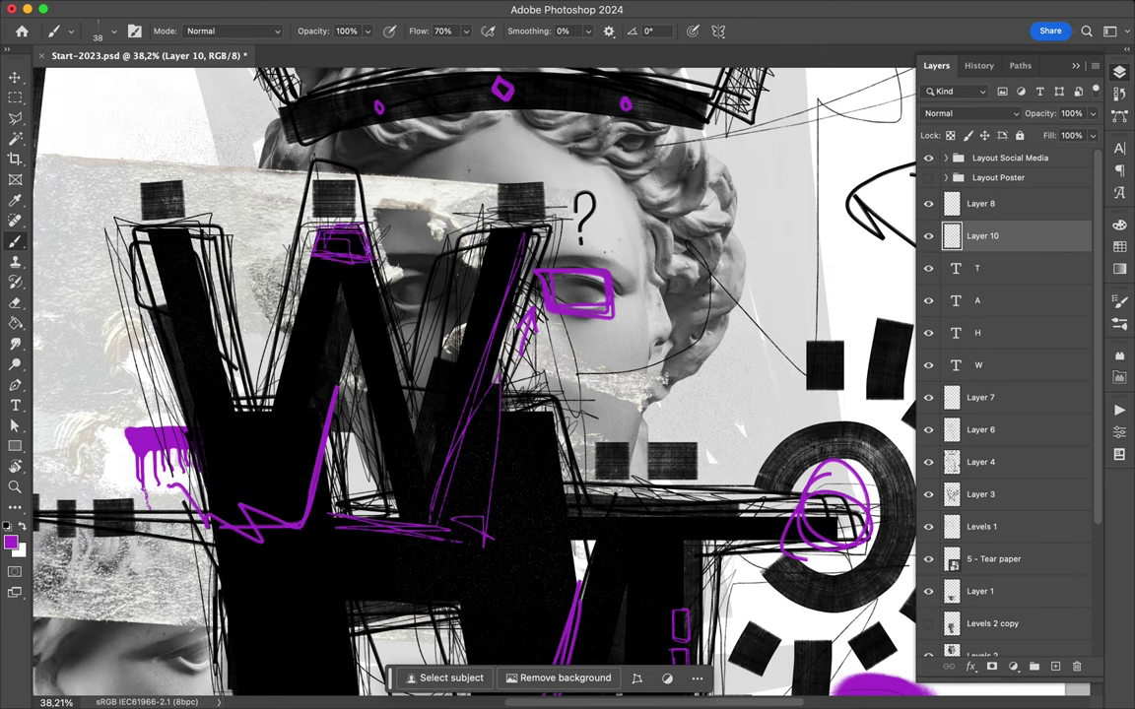
{"action": "key", "text": "ctrl+z"}
{"action": "left_click_drag", "start_coordinate": [147, 234], "coordinate": [193, 243]}
{"action": "scroll", "coordinate": [473, 374], "scroll_direction": "down", "scroll_amount": 3}
{"action": "left_click_drag", "start_coordinate": [209, 385], "coordinate": [247, 327]}
{"action": "scroll", "coordinate": [473, 375], "scroll_direction": "down", "scroll_amount": 3}
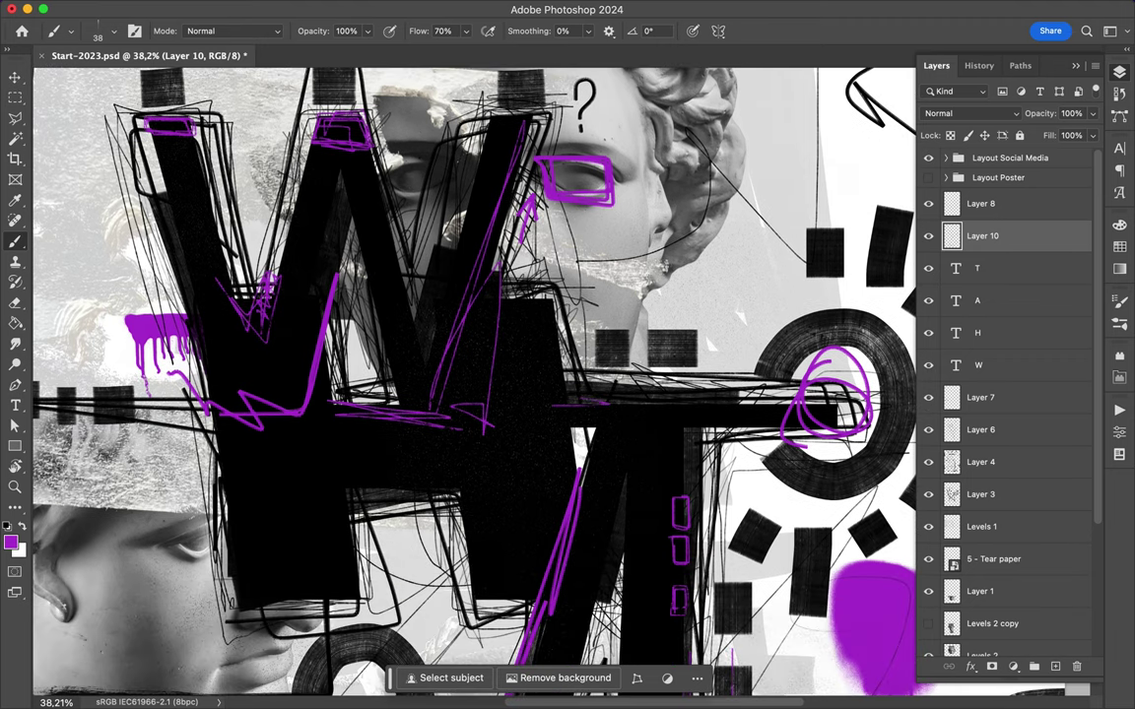
{"action": "scroll", "coordinate": [473, 374], "scroll_direction": "down", "scroll_amount": 3}
{"action": "left_click", "coordinate": [70, 31]}
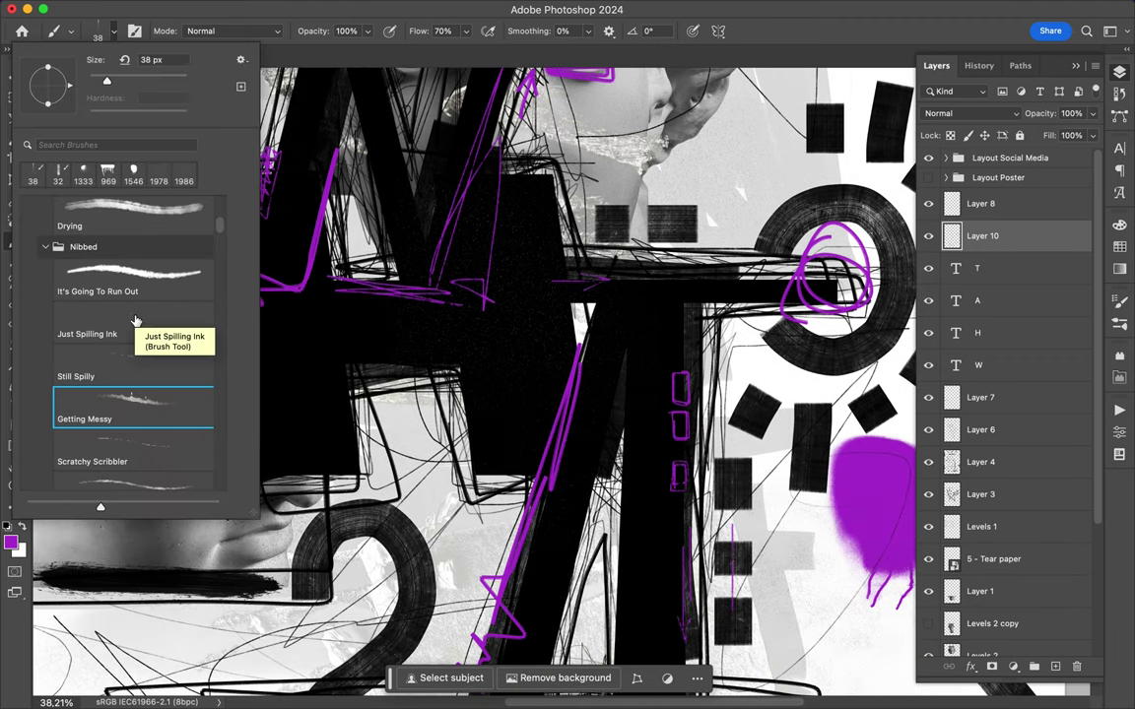
Select spray paint brush 2 again from the brush presets.
{"action": "scroll", "coordinate": [119, 360], "scroll_direction": "down", "scroll_amount": 2}
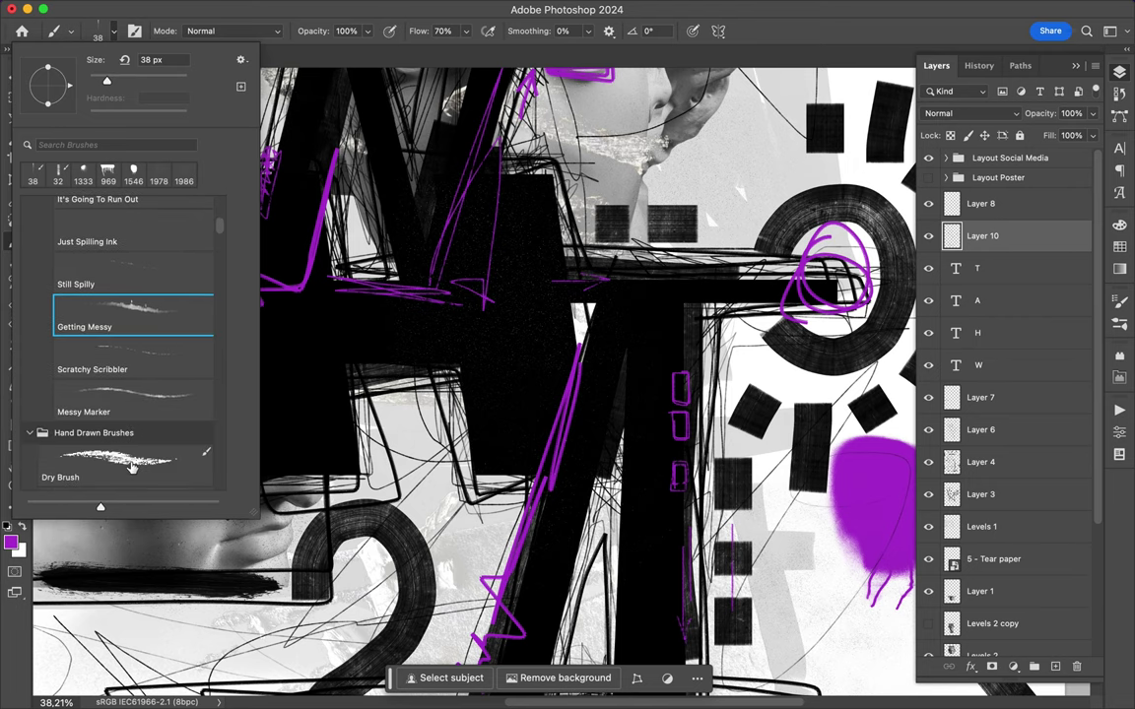
{"action": "scroll", "coordinate": [108, 364], "scroll_direction": "down", "scroll_amount": 2}
{"action": "scroll", "coordinate": [89, 369], "scroll_direction": "down", "scroll_amount": 1}
{"action": "scroll", "coordinate": [85, 373], "scroll_direction": "down", "scroll_amount": 1}
{"action": "left_click", "coordinate": [108, 392]}
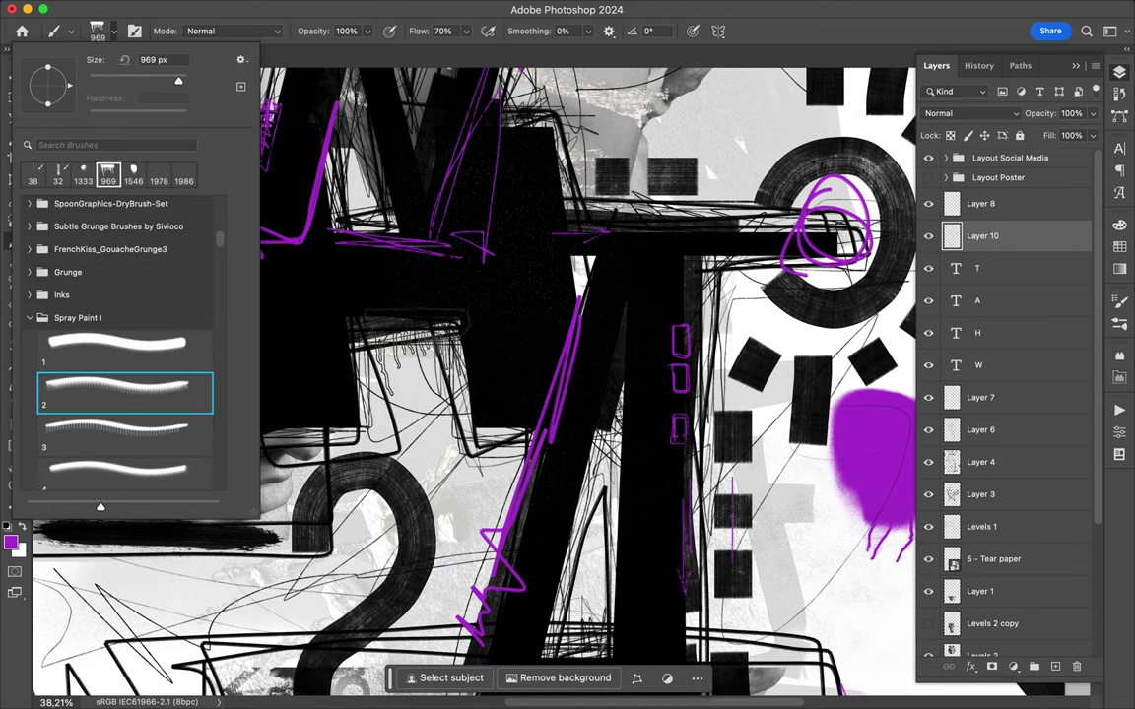
{"action": "key", "text": "Return"}
{"action": "scroll", "coordinate": [569, 382], "scroll_direction": "down", "scroll_amount": 3}
Choose the 1001 px spray brush preset.
{"action": "left_click", "coordinate": [96, 31]}
{"action": "left_click", "coordinate": [96, 31]}
{"action": "left_click", "coordinate": [97, 31]}
{"action": "double_click", "coordinate": [141, 353]}
{"action": "left_click", "coordinate": [96, 30]}
{"action": "scroll", "coordinate": [570, 382], "scroll_direction": "down", "scroll_amount": 2}
Step through the next spray brush presets and make the brush smaller.
{"action": "key", "text": "Return"}
{"action": "left_click", "coordinate": [97, 31]}
{"action": "key", "text": "period"}
{"action": "key", "text": "period"}
{"action": "key", "text": "period"}
{"action": "key", "text": "period"}
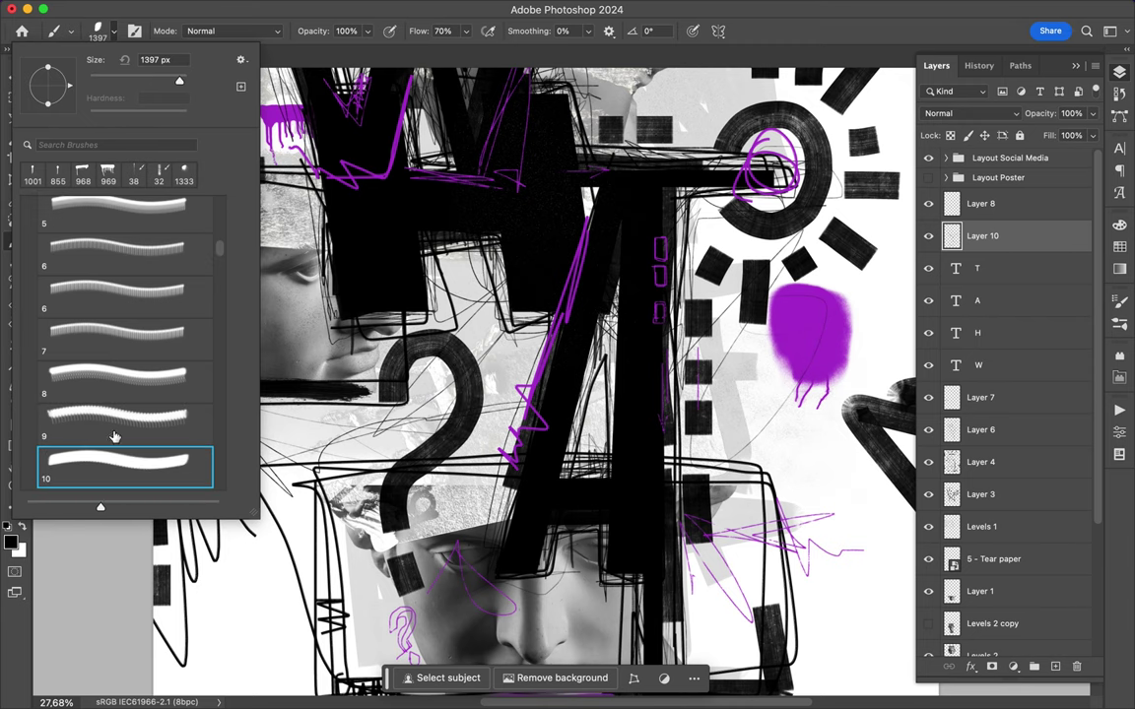
{"action": "scroll", "coordinate": [603, 325], "scroll_direction": "down", "scroll_amount": 2}
Set brush flow to 100% and save the poster as Start-2023.psd.
{"action": "key", "text": "period"}
{"action": "key", "text": "period"}
{"action": "key", "text": "Return"}
{"action": "left_click", "coordinate": [96, 30]}
{"action": "key", "text": "period"}
{"action": "key", "text": "Return"}
{"action": "left_click", "coordinate": [466, 30]}
{"action": "left_click_drag", "start_coordinate": [466, 48], "coordinate": [492, 48]}
{"action": "left_click", "coordinate": [96, 30]}
{"action": "key", "text": "period"}
{"action": "key", "text": "Return"}
{"action": "scroll", "coordinate": [585, 346], "scroll_direction": "down", "scroll_amount": 3}
{"action": "key", "text": "ctrl+s"}
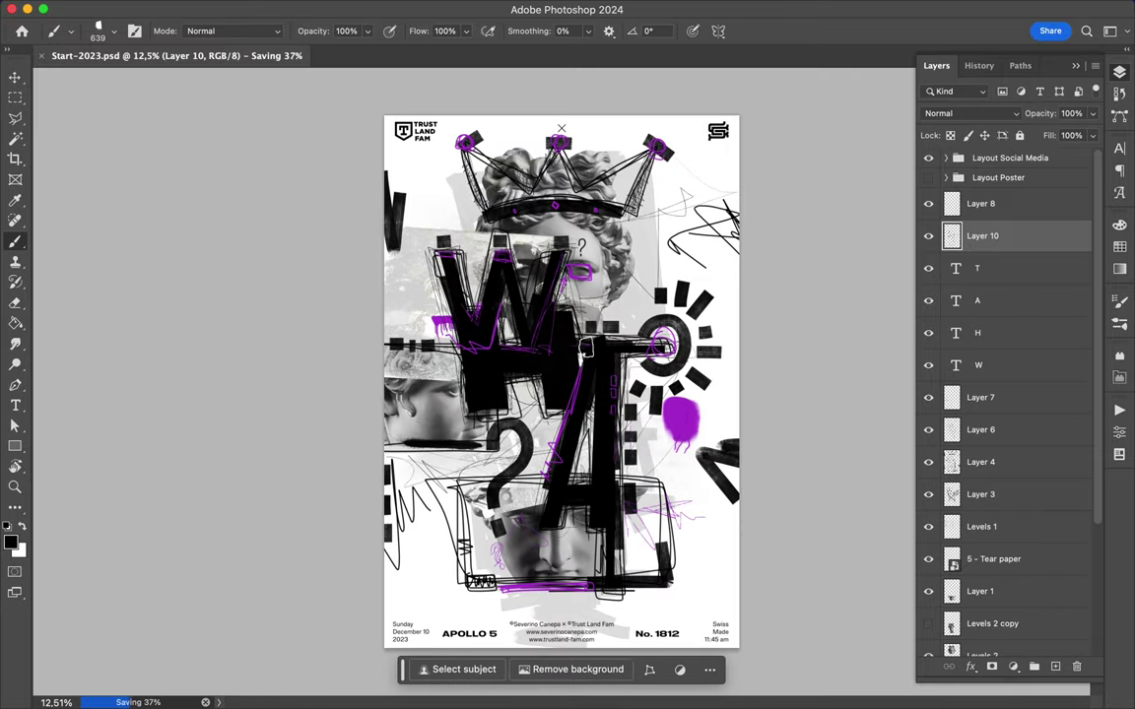
Stop the screen recording from the menu bar once Start-2023.psd finishes saving.
{"action": "left_click", "coordinate": [824, 9]}
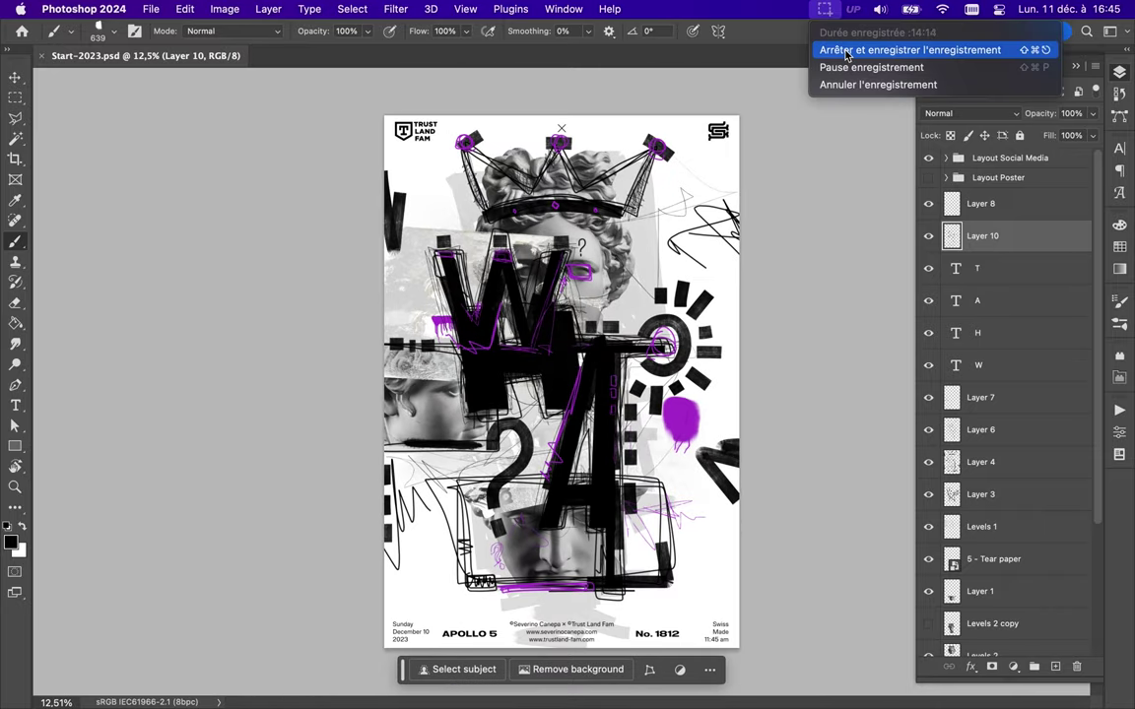